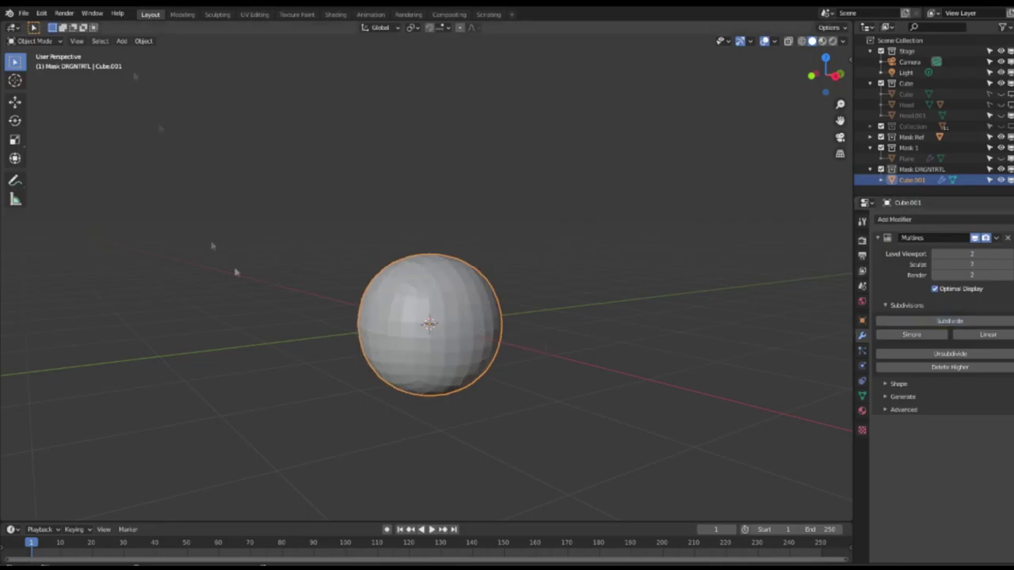
Enter Sculpt Mode and pull the sphere into a wide mask form with a tapered snout using the Grab brush
click(35, 80)
mouse_move(523, 325)
middle_down()
mouse_move(478, 308)
mouse_move(404, 334)
middle_up()
key(f)
click(558, 327)
middle_drag(411, 358, 401, 335)
middle_drag(277, 270, 373, 325)
key(f)
click(375, 331)
middle_drag(242, 357, 303, 344)
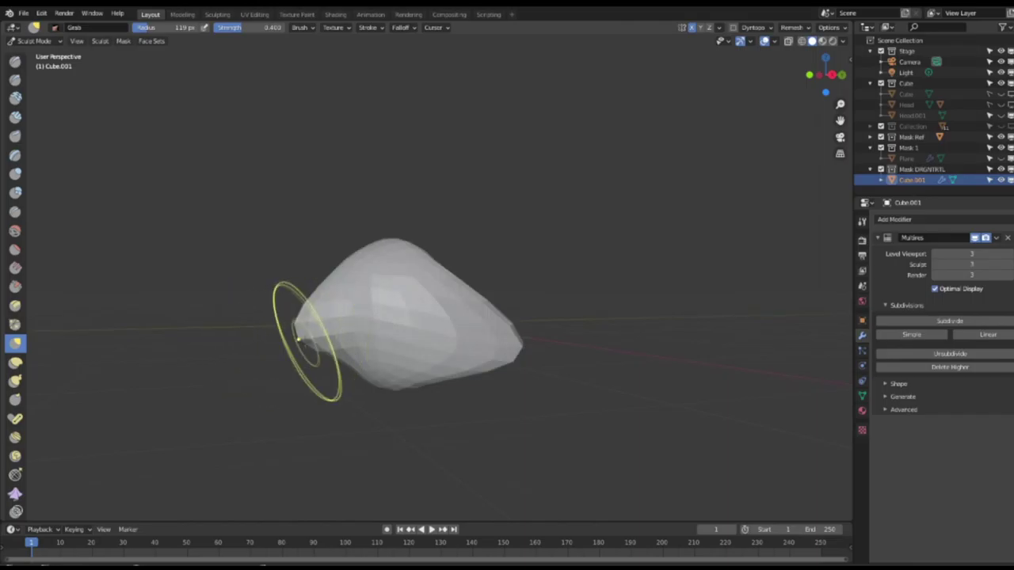
Pull the front tip down into a beak and raise the crown into a backswept peak with the Grab brush
mouse_move(355, 374)
middle_down()
mouse_move(395, 331)
mouse_move(320, 371)
middle_up()
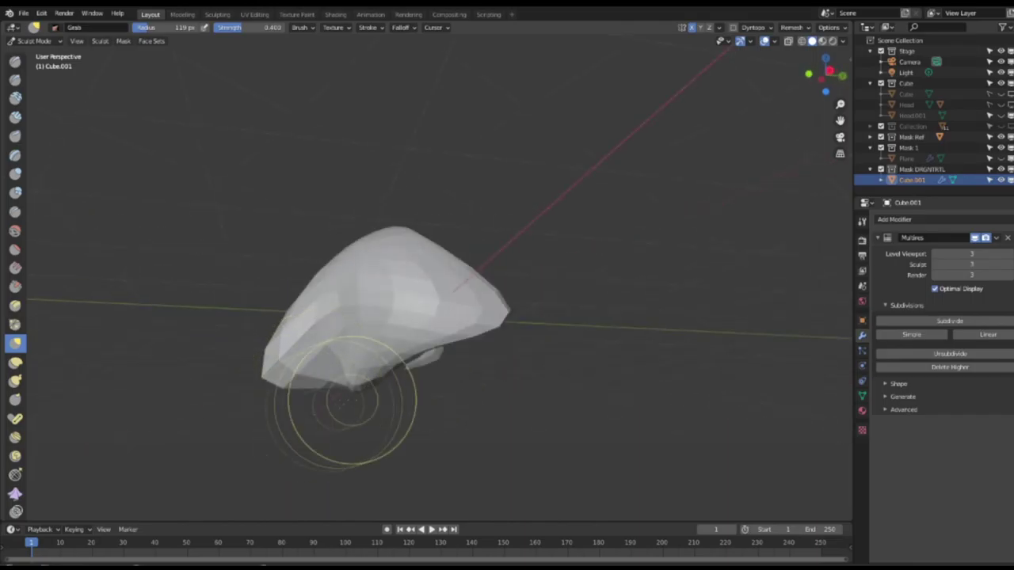
middle_drag(315, 356, 422, 362)
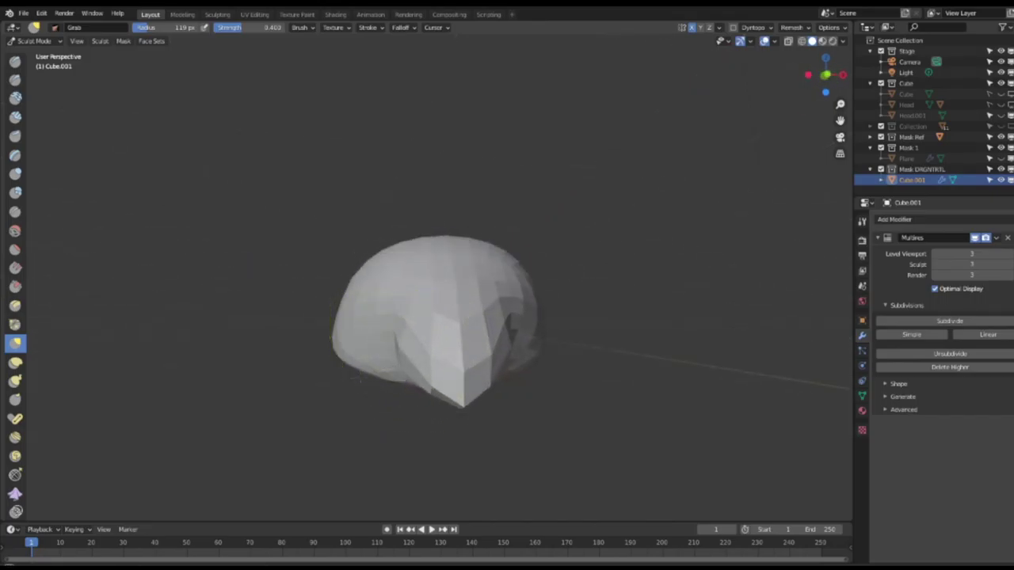
mouse_move(432, 333)
middle_down()
mouse_move(340, 325)
mouse_move(297, 336)
middle_up()
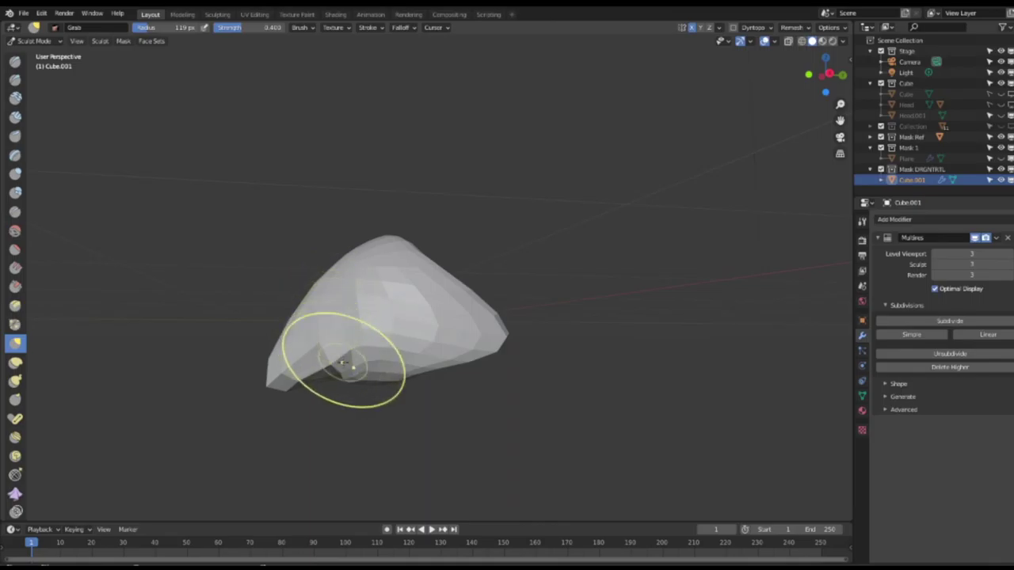
mouse_move(366, 369)
middle_down()
mouse_move(493, 355)
mouse_move(388, 336)
mouse_move(451, 364)
middle_up()
middle_drag(451, 277, 378, 257)
middle_drag(396, 207, 370, 180)
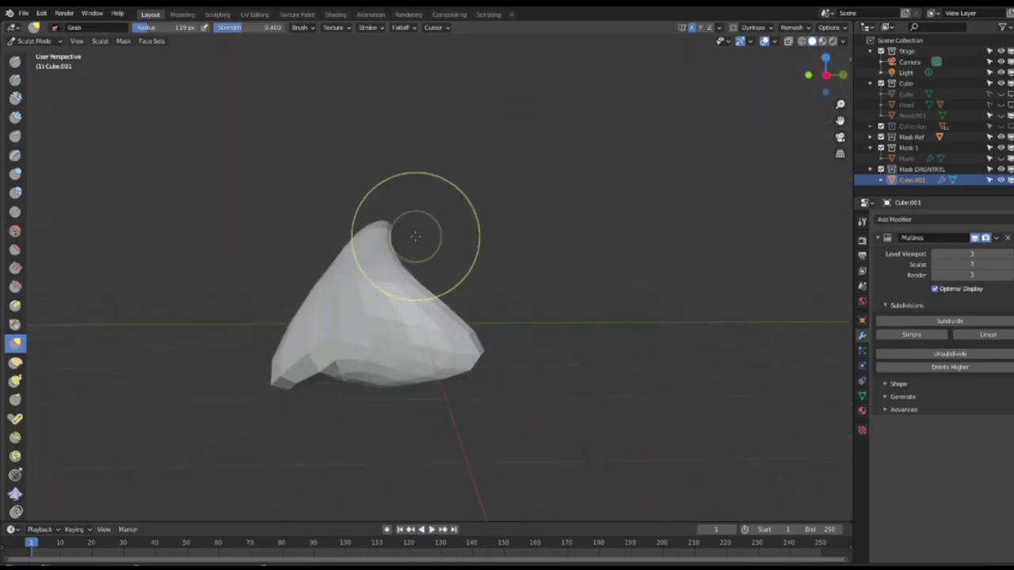
Hollow out the mask's underside and back into a thin curved shell, varying the Grab brush size
middle_drag(404, 372, 383, 314)
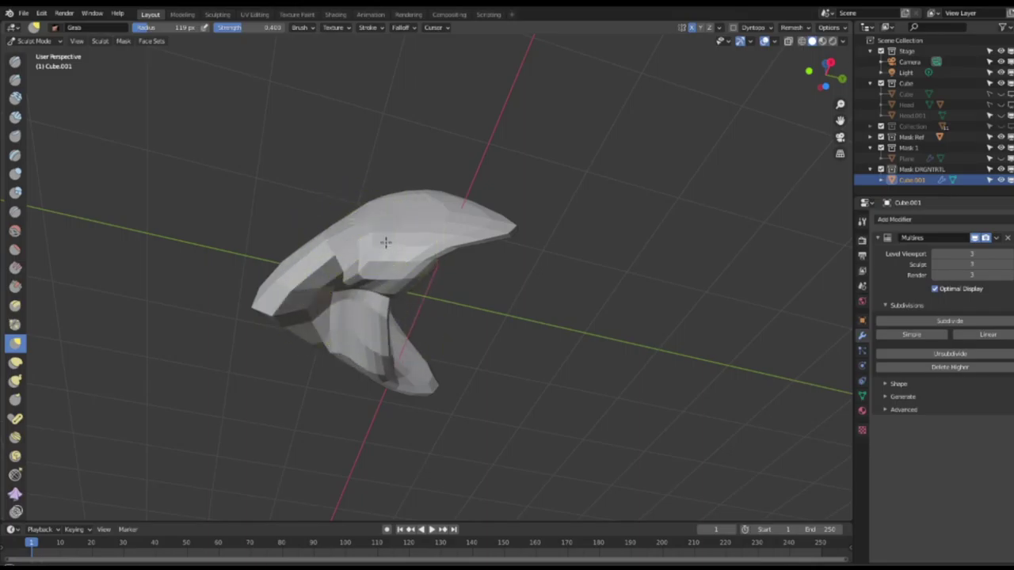
middle_drag(412, 158, 388, 339)
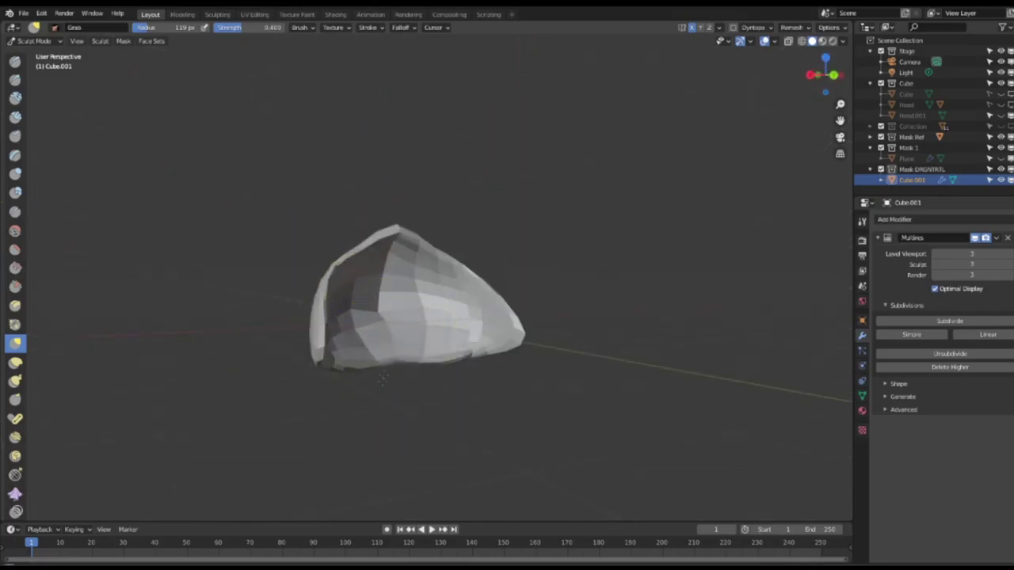
mouse_move(395, 422)
middle_down()
mouse_move(410, 324)
mouse_move(398, 337)
middle_up()
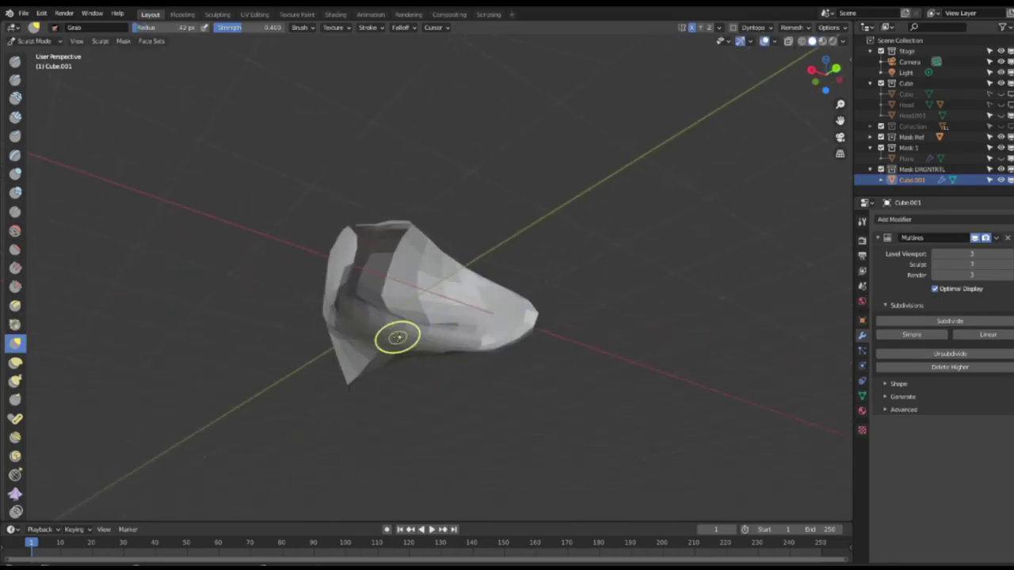
middle_drag(400, 299, 438, 305)
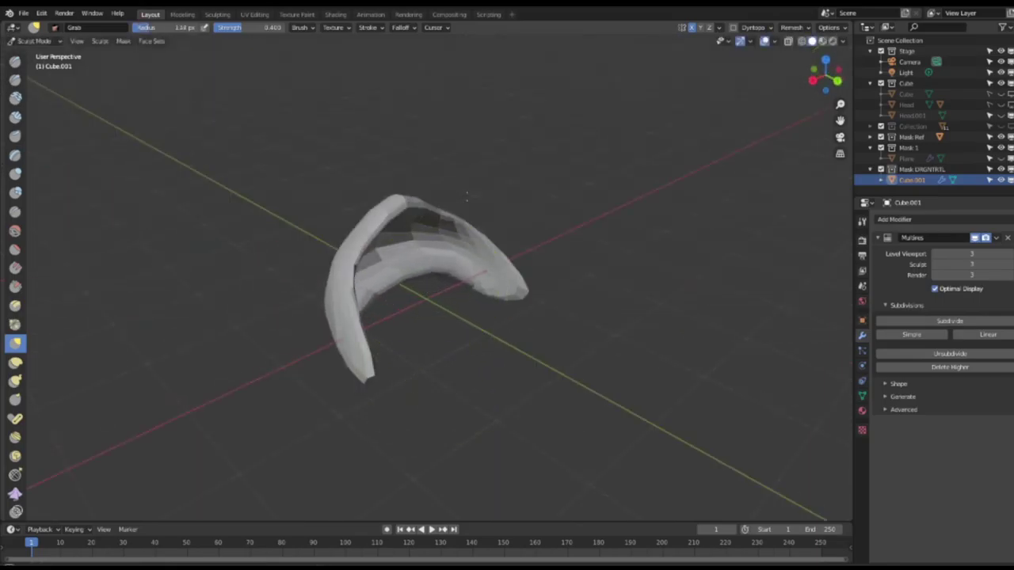
mouse_move(400, 275)
middle_down()
mouse_move(410, 258)
mouse_move(389, 258)
middle_up()
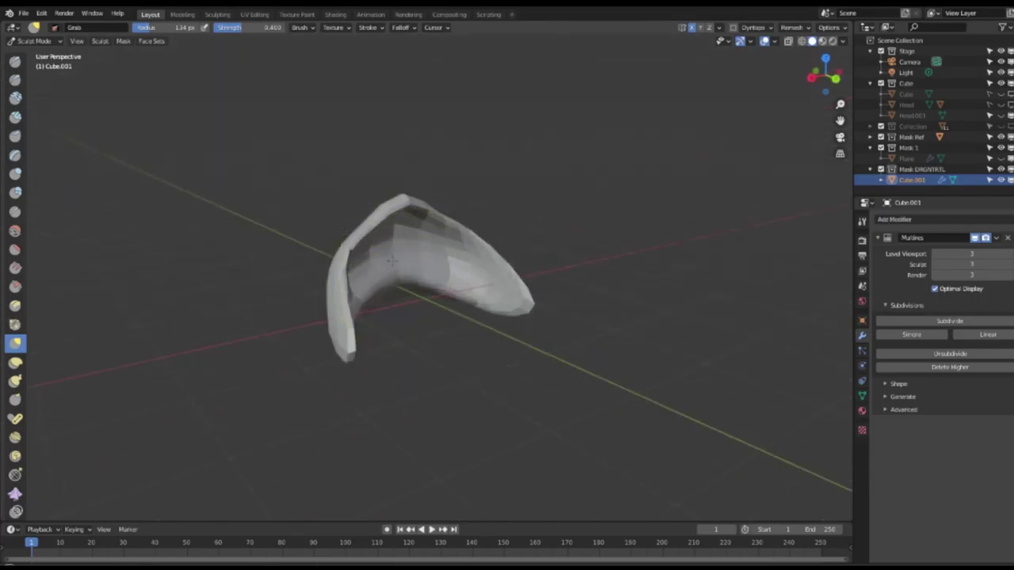
mouse_move(451, 257)
middle_down()
mouse_move(378, 251)
mouse_move(288, 280)
middle_up()
Add a second cube in Object Mode and give it a Multiresolution modifier subdivided three times
click(50, 42)
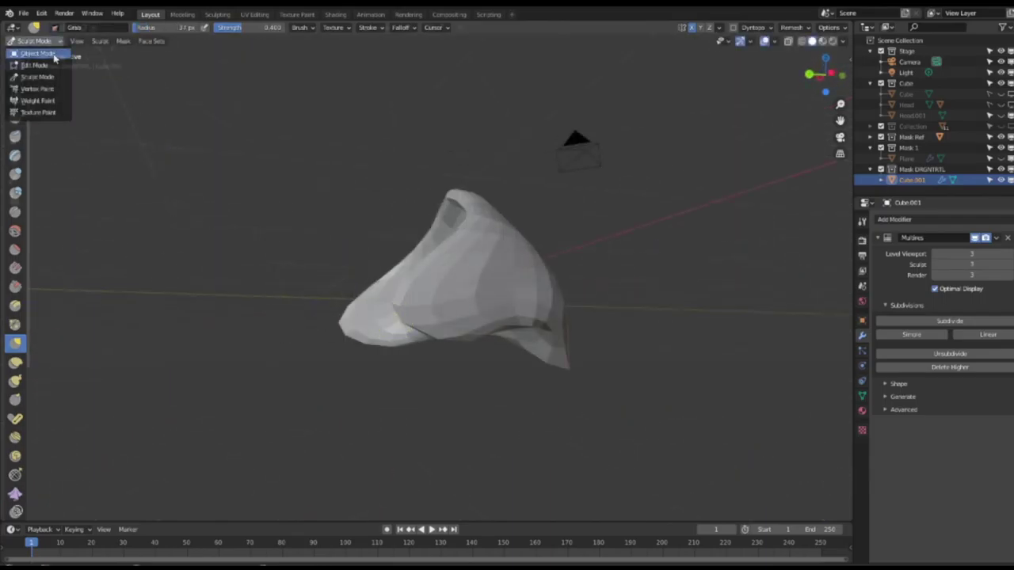
click(52, 54)
click(121, 40)
mouse_move(154, 57)
click(221, 66)
click(895, 219)
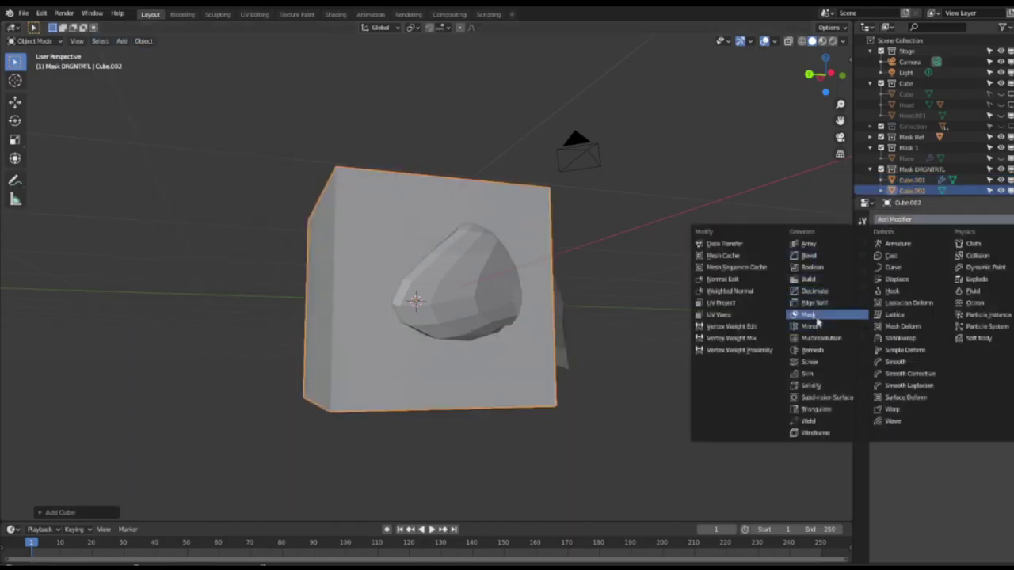
click(819, 337)
click(944, 323)
click(944, 323)
click(944, 323)
Enter Sculpt Mode on the new sphere, resize the Grab brush and push it into a curved shell beneath the mask
middle_drag(483, 344, 572, 351)
click(53, 43)
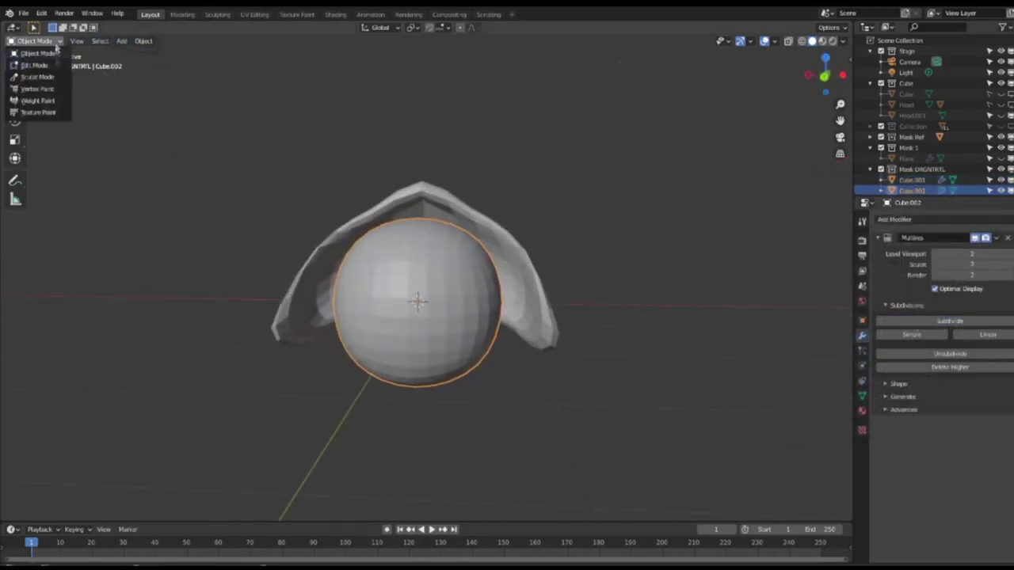
click(50, 77)
key(f)
click(596, 335)
middle_drag(360, 331, 285, 323)
drag(355, 312, 396, 312)
middle_drag(372, 312, 468, 323)
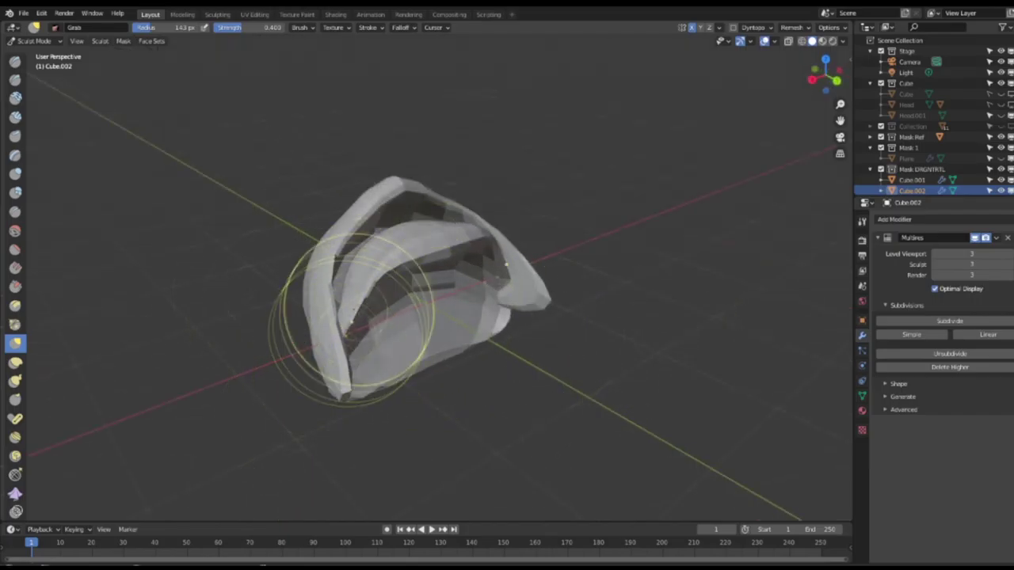
Hide Cube.001 and hollow the lower piece into a jaw shape with an enlarged Grab brush
scroll(938, 191, down, 1)
click(1001, 174)
middle_drag(539, 301, 673, 295)
key(f)
click(522, 297)
middle_drag(570, 297, 453, 296)
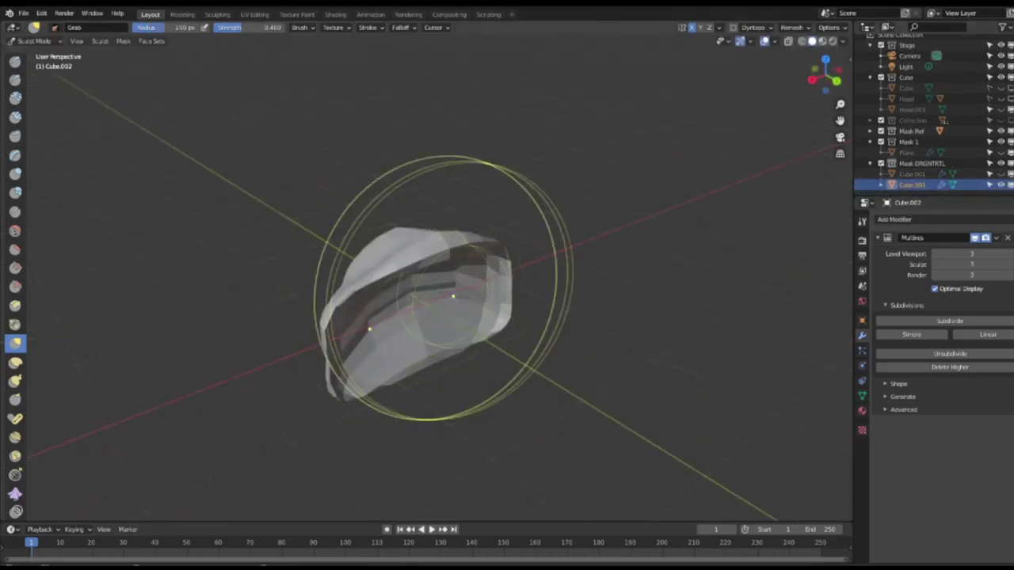
drag(438, 247, 425, 380)
mouse_move(412, 284)
middle_down()
mouse_move(407, 430)
mouse_move(407, 373)
mouse_move(294, 430)
mouse_move(339, 366)
mouse_move(357, 369)
middle_up()
drag(357, 369, 263, 380)
drag(263, 379, 271, 339)
Shape the sides and raised ends of the lower jaw with further Grab strokes and a resized brush
mouse_move(402, 379)
middle_down()
mouse_move(488, 362)
mouse_move(361, 349)
mouse_move(405, 351)
middle_up()
mouse_move(413, 351)
mouse_down()
mouse_move(497, 369)
mouse_move(472, 373)
mouse_move(512, 389)
mouse_up()
mouse_move(449, 359)
middle_down()
mouse_move(385, 362)
mouse_move(418, 403)
mouse_move(467, 354)
middle_up()
drag(467, 354, 498, 350)
key(f)
click(441, 349)
mouse_move(486, 248)
middle_down()
mouse_move(486, 340)
mouse_move(388, 354)
mouse_move(502, 365)
middle_up()
Return to Object Mode and move the upper mask piece up along the Z axis, clear of the jaw
click(54, 42)
click(52, 55)
key(g)
right_click(364, 374)
click(394, 252)
key(g)
key(z)
click(391, 183)
Select the upper mask piece, enter Sculpt Mode and push its forehead upward with a resized Grab brush
shift+click(342, 334)
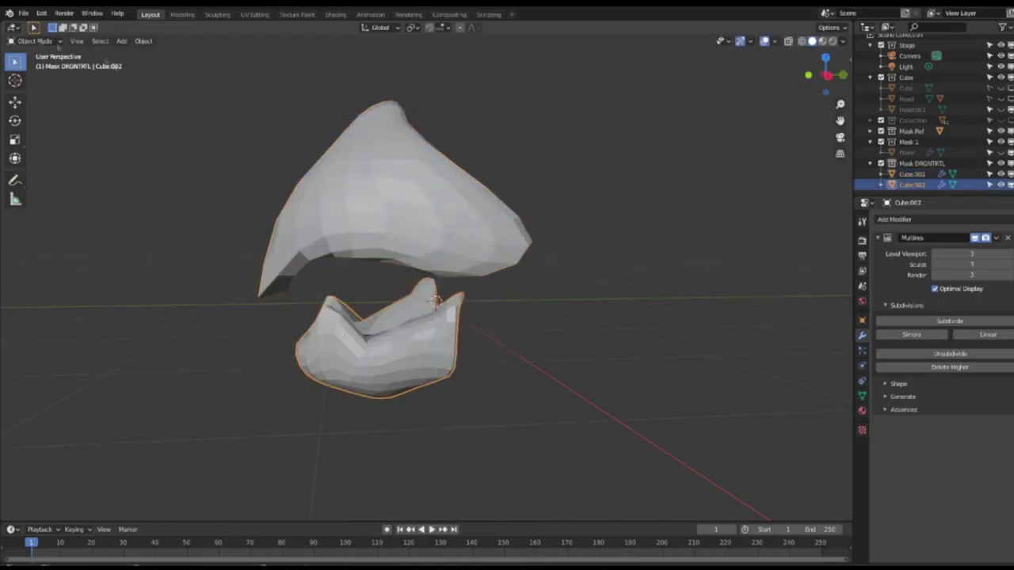
click(325, 218)
click(38, 41)
click(41, 78)
key(f)
click(419, 236)
mouse_move(301, 237)
middle_down()
mouse_move(396, 230)
mouse_move(215, 237)
mouse_move(159, 290)
middle_up()
drag(322, 164, 303, 120)
Switch to sculpting the lower jaw and pull its side outward with the Grab brush
click(38, 41)
click(39, 56)
shift+click(435, 386)
click(38, 42)
click(41, 78)
drag(333, 352, 127, 402)
key(ctrl+z)
middle_drag(334, 354, 476, 356)
drag(480, 358, 593, 374)
Reshape the lower jaw's bottom curve and upper edges with Grab strokes from several angles
mouse_move(594, 373)
middle_down()
mouse_move(431, 368)
mouse_move(409, 326)
middle_up()
drag(408, 326, 394, 303)
middle_drag(394, 305, 425, 326)
drag(425, 326, 434, 376)
middle_drag(434, 376, 437, 330)
drag(436, 331, 416, 249)
mouse_move(412, 239)
middle_down()
mouse_move(376, 306)
mouse_move(408, 361)
middle_up()
Resize the Grab brush and pull the jaw's rear ends up and back toward the upper shell
key(f)
click(353, 374)
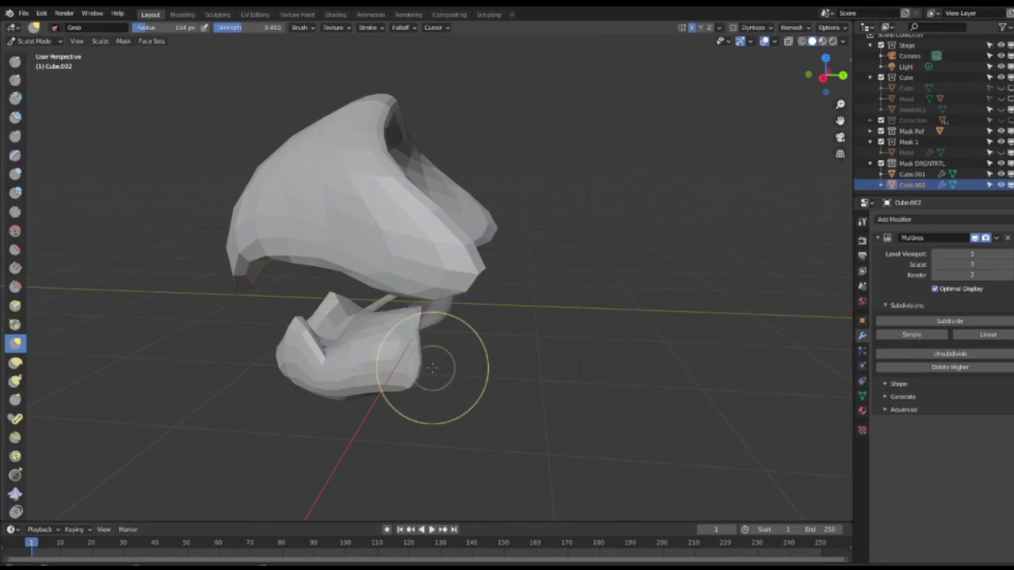
drag(476, 351, 477, 349)
mouse_move(477, 350)
middle_down()
mouse_move(383, 361)
mouse_move(441, 339)
middle_up()
drag(441, 340, 466, 368)
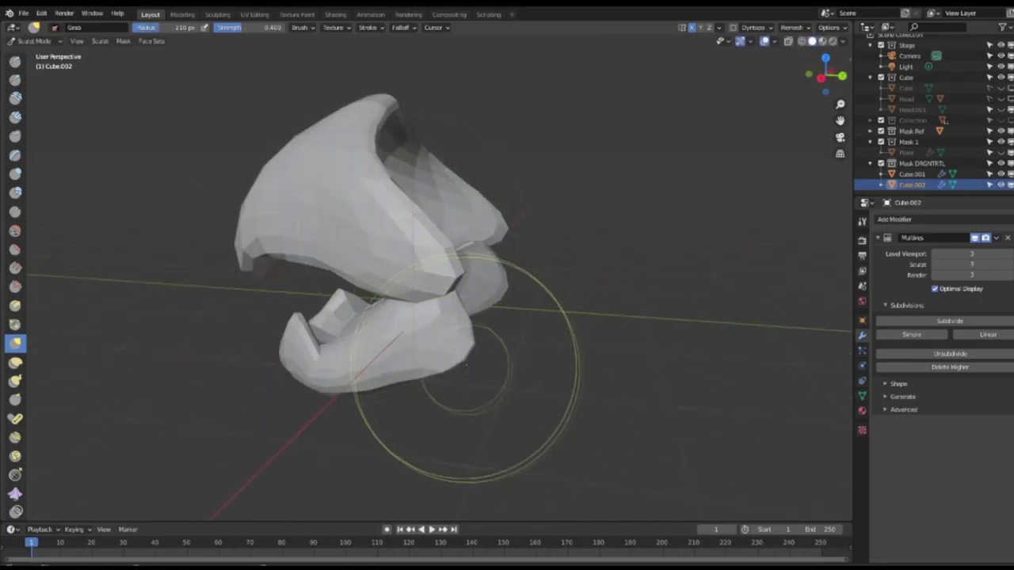
Shape the inner sides of the jaw's rear arms with a smaller Grab brush
middle_drag(414, 305, 380, 229)
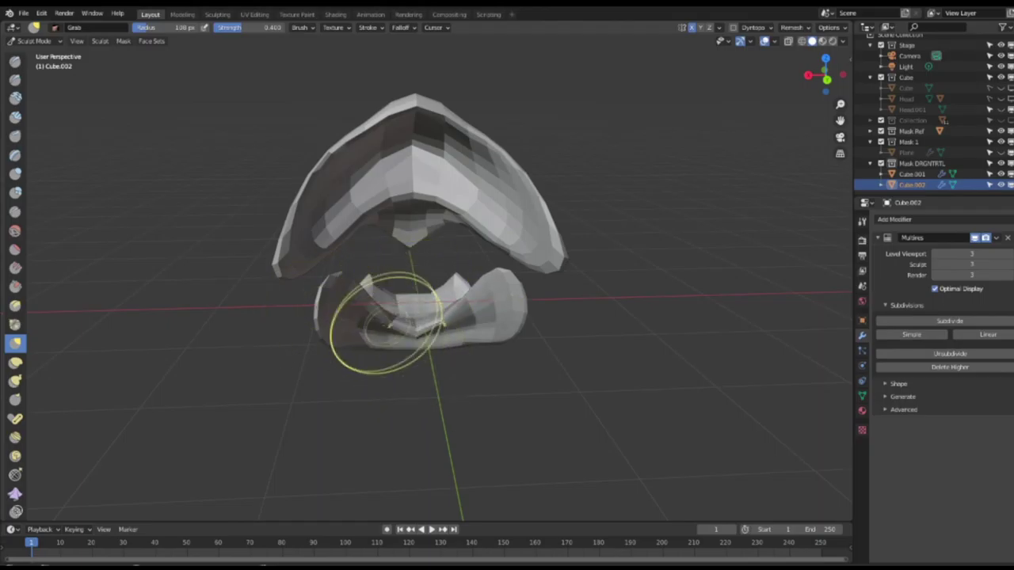
mouse_move(415, 407)
middle_down()
mouse_move(305, 360)
mouse_move(404, 432)
middle_up()
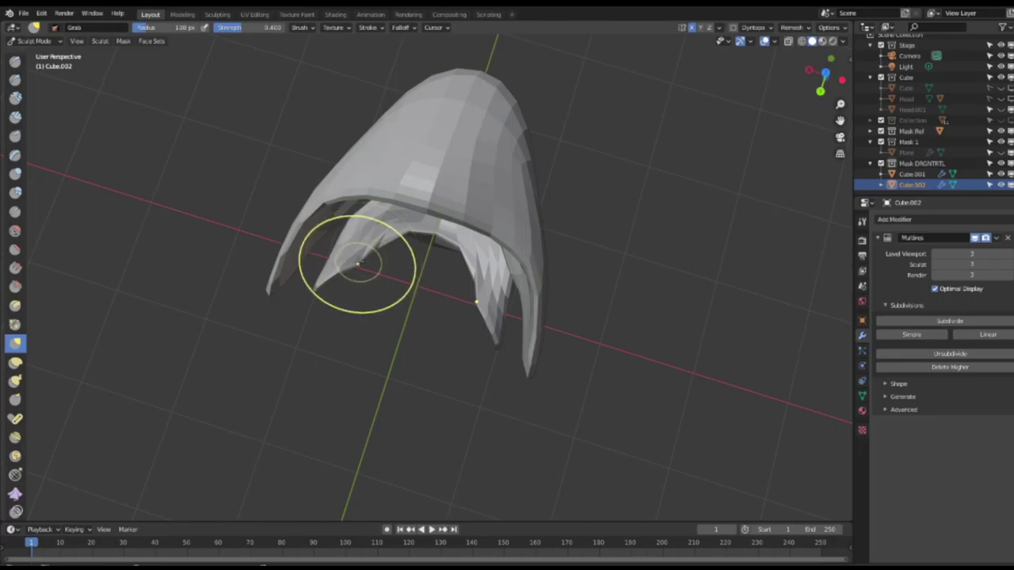
middle_drag(358, 263, 452, 203)
Refine the lower jaw's bottom rim with close-up Grab strokes
middle_drag(452, 396, 454, 455)
scroll(461, 351, up, 4)
drag(428, 447, 420, 480)
middle_drag(420, 480, 396, 412)
drag(345, 477, 339, 494)
mouse_move(339, 494)
middle_down()
mouse_move(356, 340)
mouse_move(441, 214)
mouse_move(539, 212)
middle_up()
mouse_move(434, 148)
middle_down()
mouse_move(492, 240)
mouse_move(421, 301)
middle_up()
key(f)
Switch to sculpting the upper mask piece and adjust its inner surface and lower rim with the Grab brush
click(34, 41)
click(37, 53)
click(435, 290)
click(34, 42)
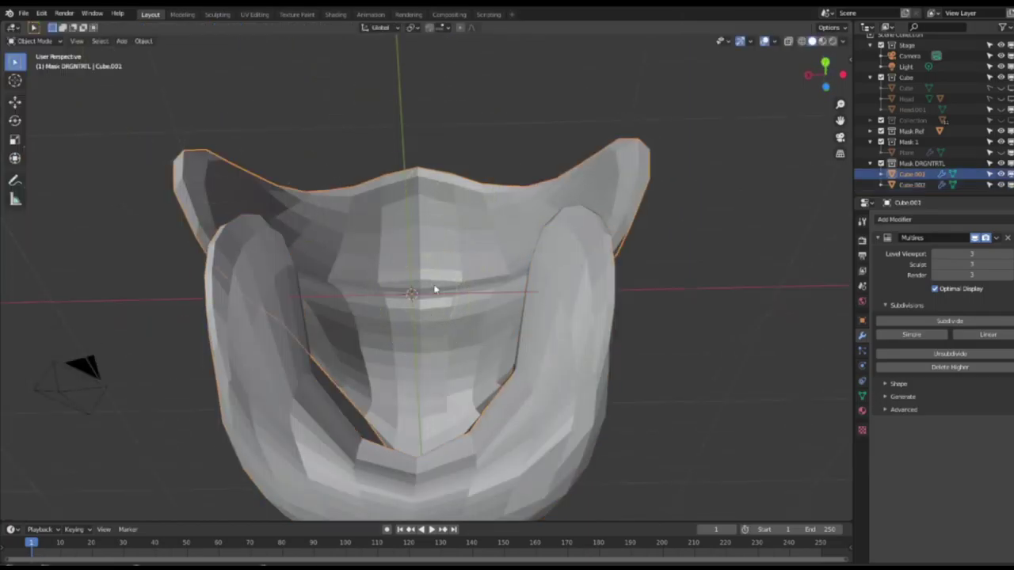
click(43, 79)
middle_drag(422, 364, 479, 200)
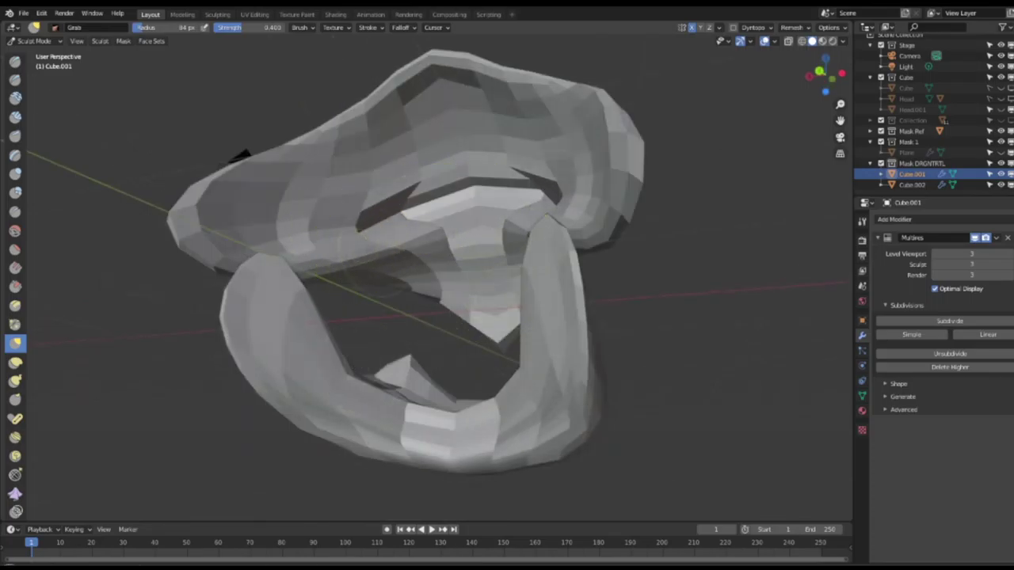
middle_drag(393, 208, 618, 288)
drag(366, 162, 369, 136)
mouse_move(539, 158)
middle_down()
mouse_move(427, 164)
mouse_move(620, 171)
mouse_move(507, 183)
middle_up()
Select the lower jaw in Object Mode and raise it along the Z axis toward the upper piece
click(35, 41)
click(38, 55)
click(511, 380)
key(g)
key(z)
click(495, 359)
Move the lower jaw forward along the Y axis and farther up along the Z axis
middle_drag(495, 359, 442, 367)
key(g)
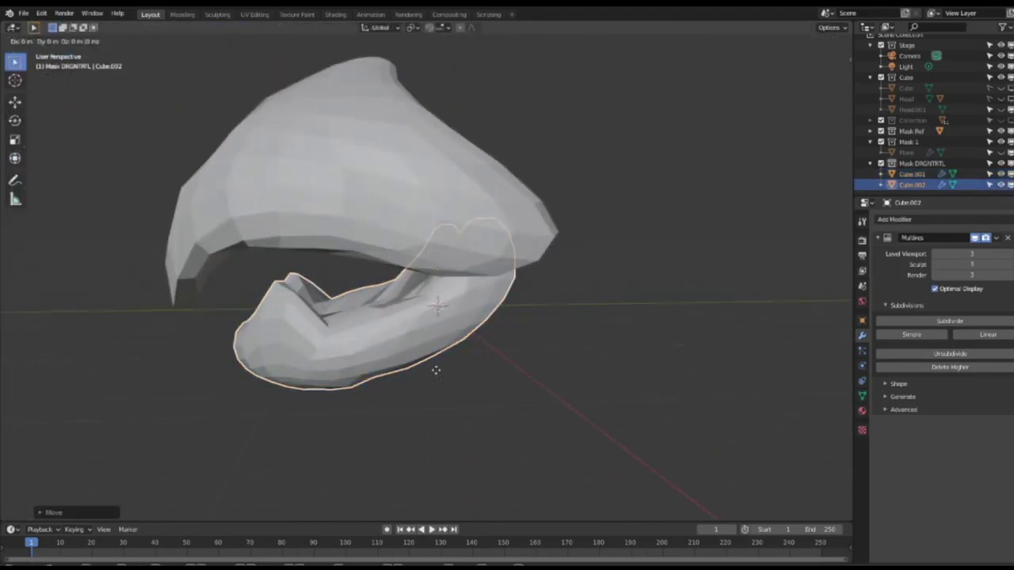
key(y)
click(398, 372)
key(g)
key(z)
click(388, 326)
Widen the lower jaw along the X axis and raise it slightly along Z against the upper piece
middle_drag(388, 326, 484, 344)
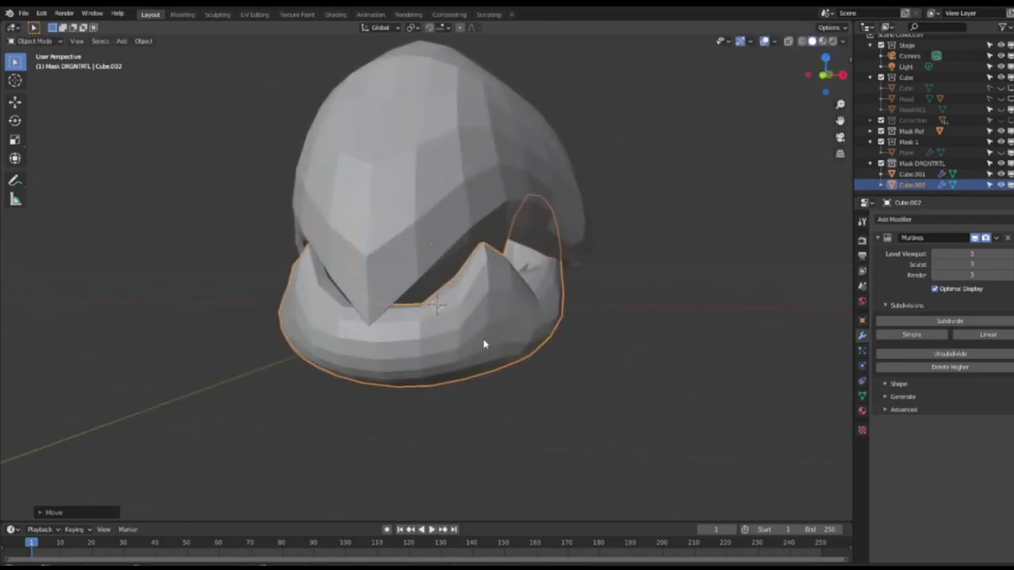
key(s)
key(x)
click(493, 338)
key(g)
key(z)
click(493, 328)
Select the upper mask piece and adjust its front beak in Sculpt Mode with a large Grab brush
click(432, 213)
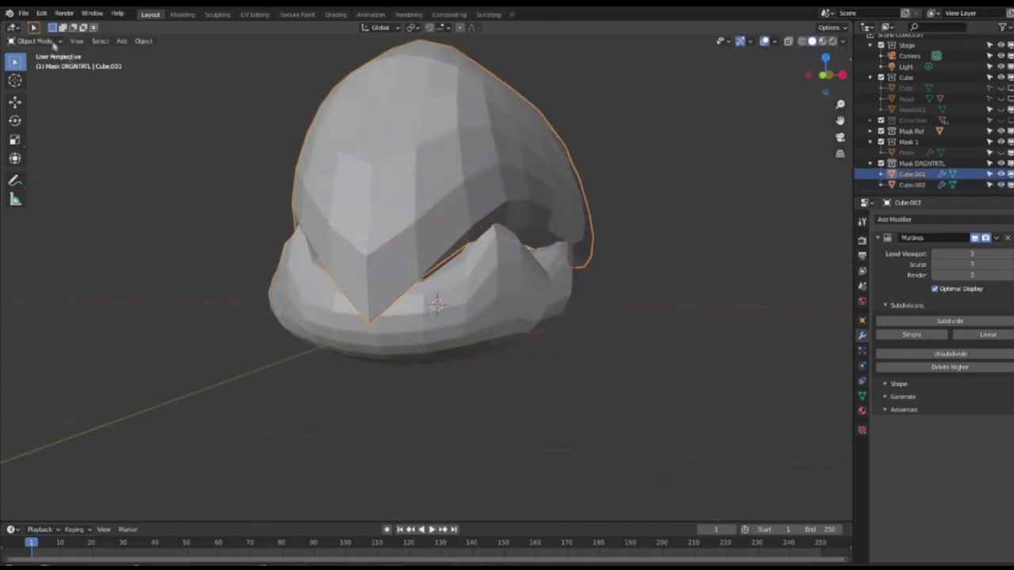
click(52, 43)
click(46, 78)
middle_drag(455, 206, 500, 219)
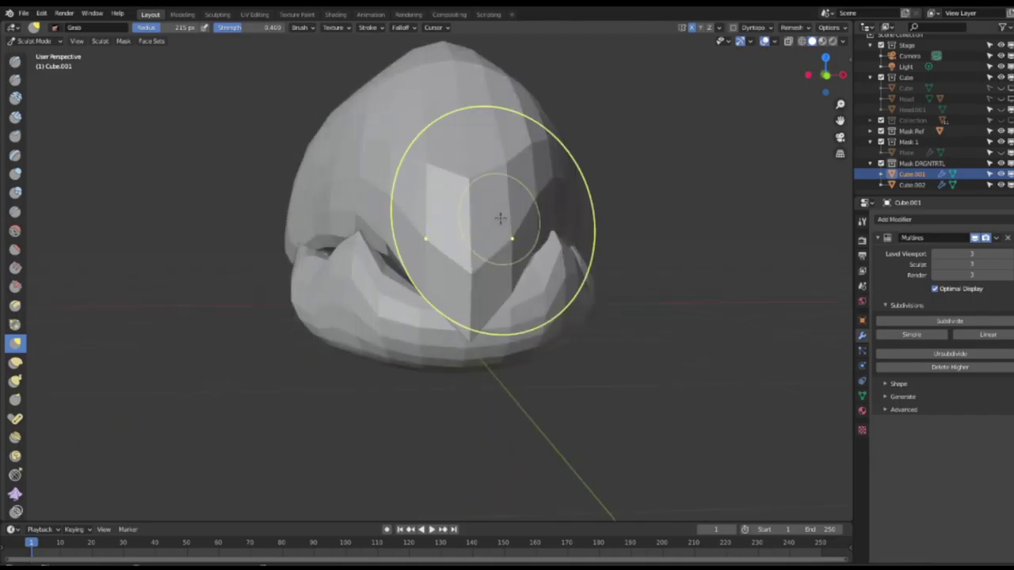
middle_drag(422, 213, 373, 210)
Select the lower jaw in Object Mode and scale it up on every axis except Y
click(46, 42)
click(44, 56)
click(509, 334)
middle_drag(509, 333, 523, 337)
key(s)
key(x)
right_click(535, 334)
key(s)
key(shift+y)
click(547, 337)
Nudge the lower jaw up along the Z axis and deselect it
middle_drag(548, 338, 511, 339)
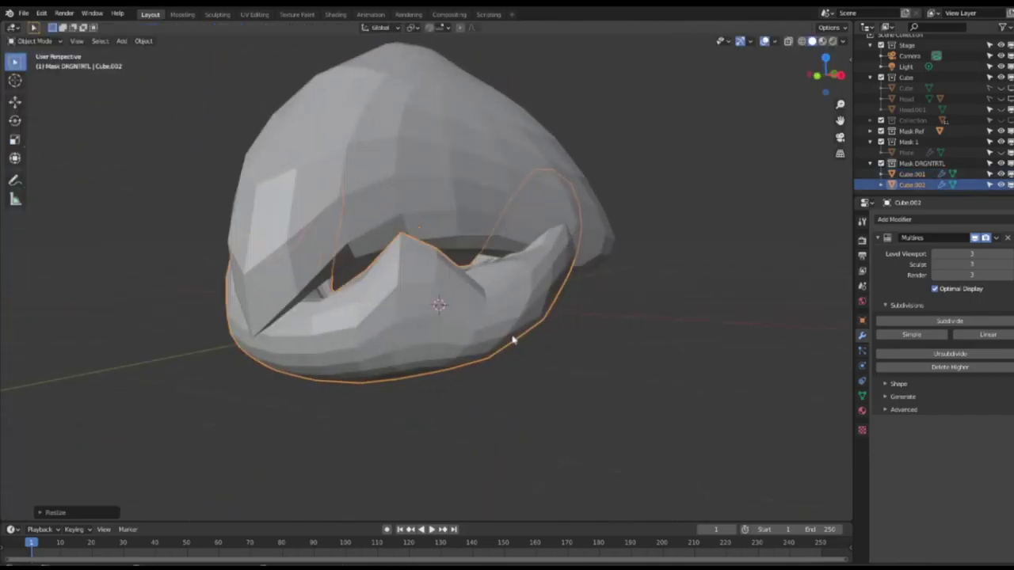
key(g)
key(z)
click(505, 336)
click(646, 362)
Put the lower jaw in Sculpt Mode and pull its rear section downward with the Grab brush
mouse_move(645, 363)
middle_down()
mouse_move(702, 369)
mouse_move(485, 387)
mouse_move(411, 410)
middle_up()
click(42, 42)
click(49, 80)
drag(492, 232, 491, 354)
middle_drag(468, 240, 478, 208)
Reshape the lower jaw's inner rim and underside with a 129 px Grab brush
key(f)
click(485, 268)
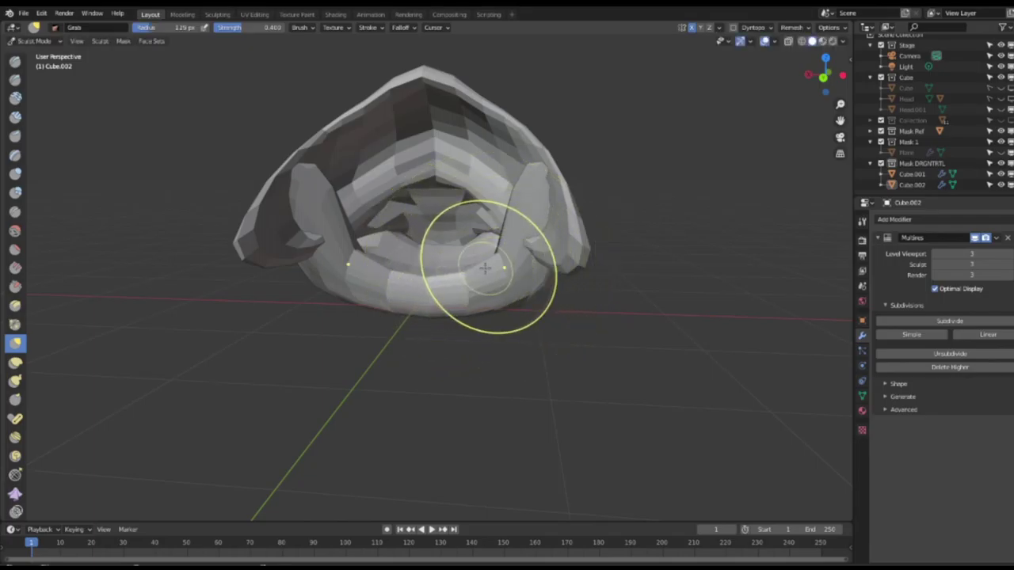
middle_drag(438, 355, 471, 273)
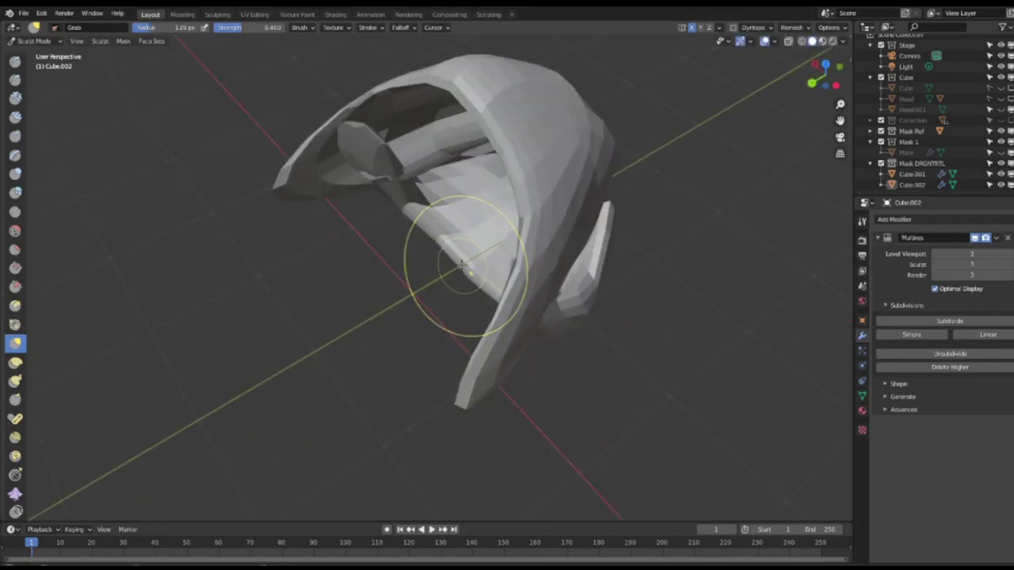
mouse_move(444, 344)
middle_down()
mouse_move(578, 325)
mouse_move(525, 255)
mouse_move(464, 290)
mouse_move(291, 278)
middle_up()
drag(294, 276, 275, 269)
middle_drag(245, 268, 401, 277)
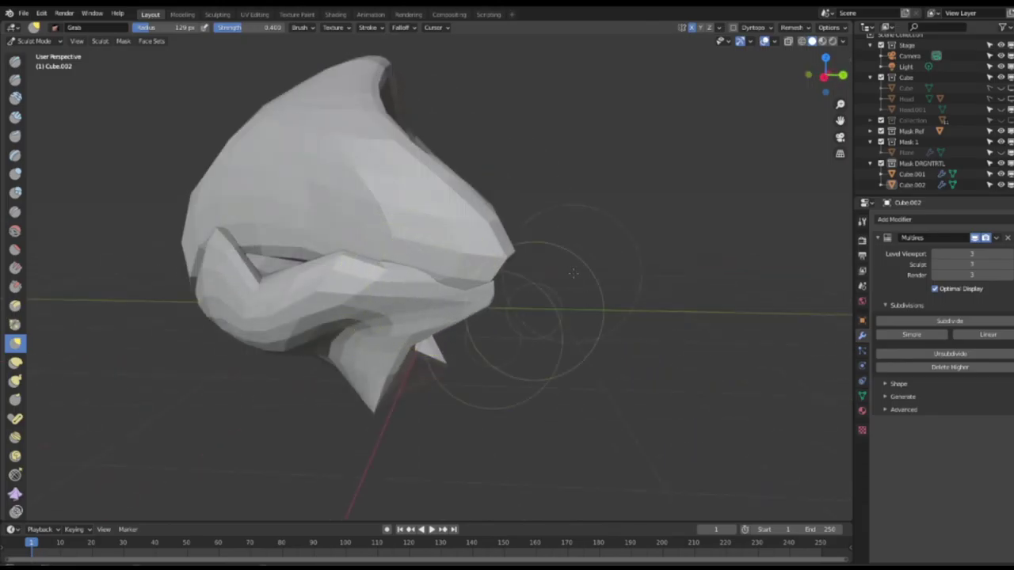
drag(377, 402, 597, 374)
Grab the lower jaw's rear side edges and bottom rim and reshape them from behind
middle_drag(389, 368, 266, 356)
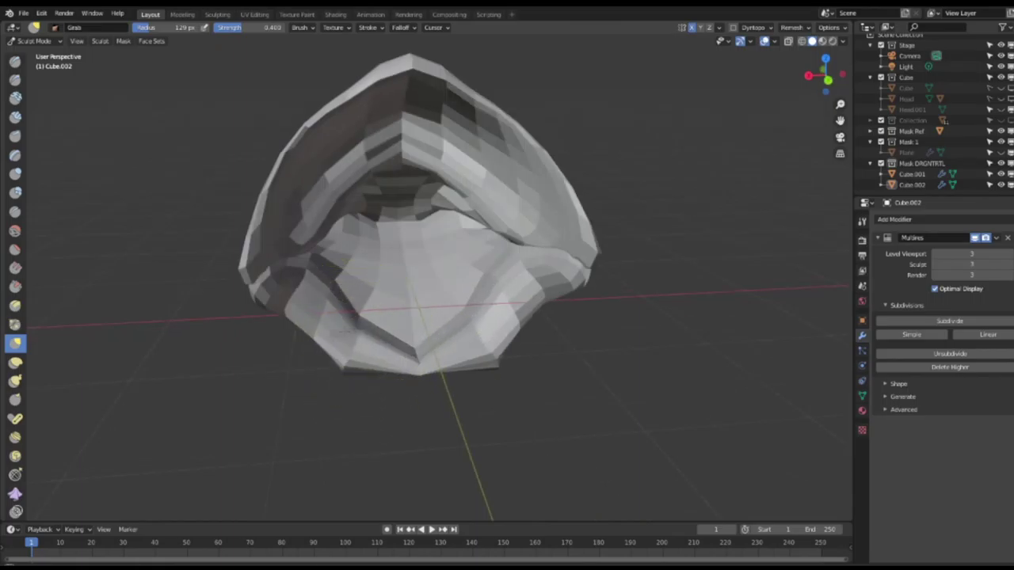
drag(317, 316, 263, 317)
drag(338, 364, 390, 320)
drag(390, 358, 403, 317)
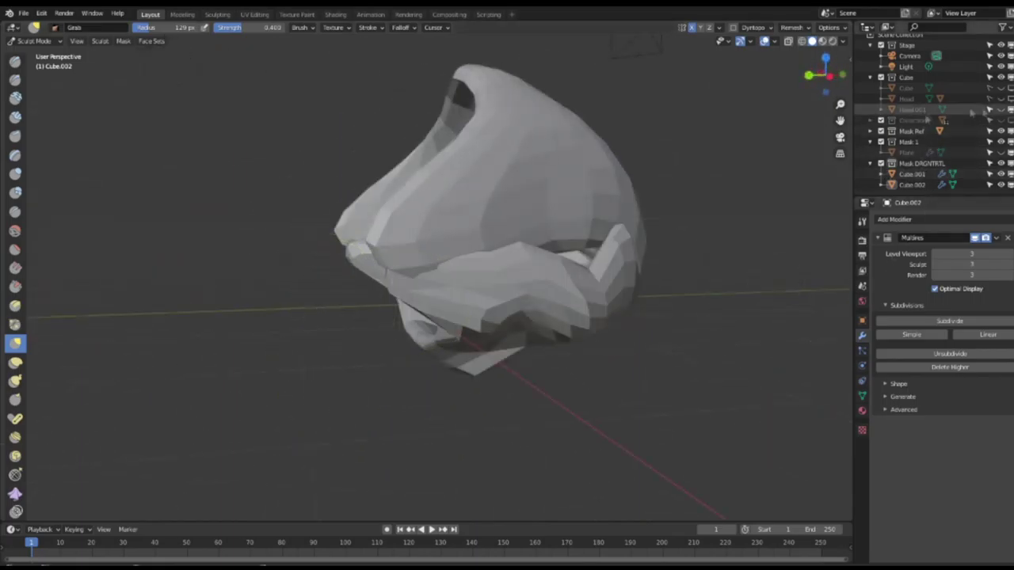
Unhide the Head.001 model, then select both mask pieces in Object Mode and scale them down
click(1000, 109)
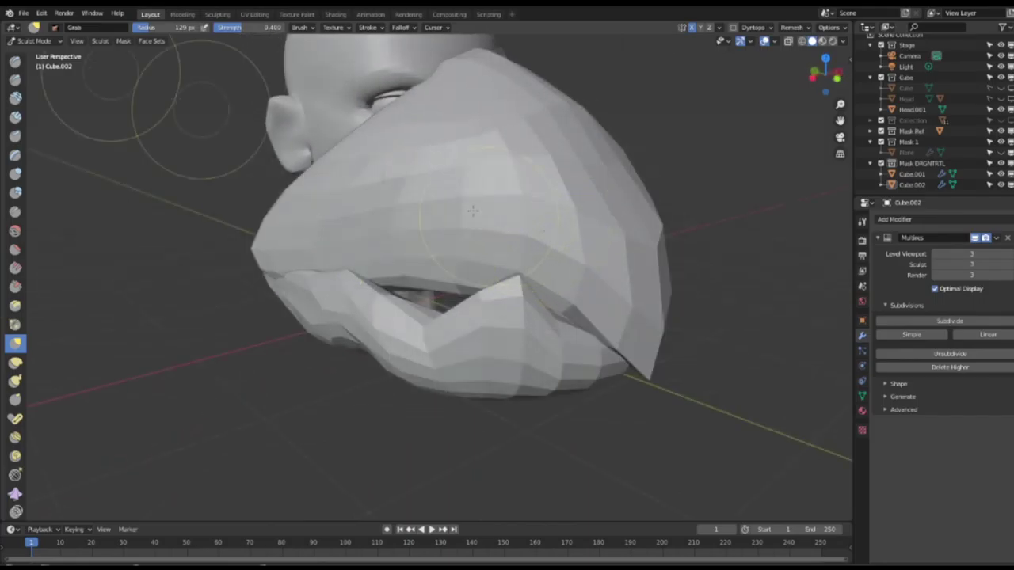
key(ctrl+Tab)
ctrl+click(911, 174)
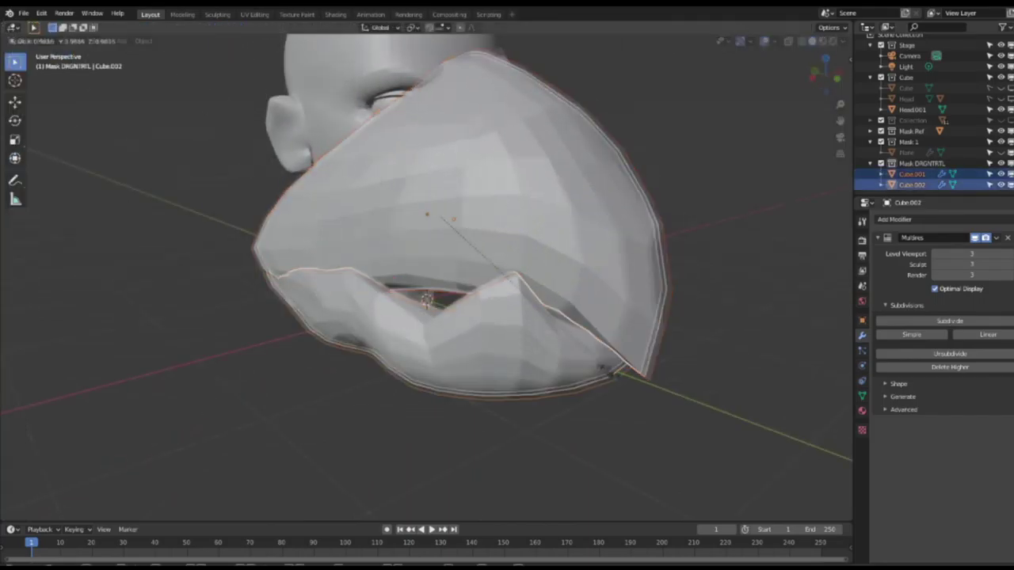
key(s)
click(552, 336)
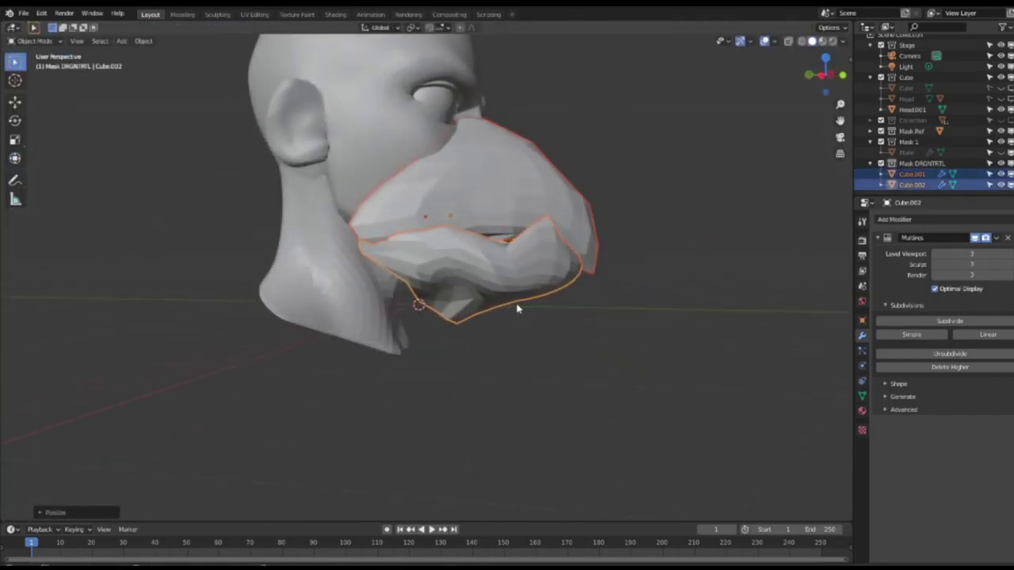
Scale both mask pieces down further and move them up along Z onto the head's face
middle_drag(453, 238, 410, 240)
key(s)
click(560, 267)
key(g)
key(z)
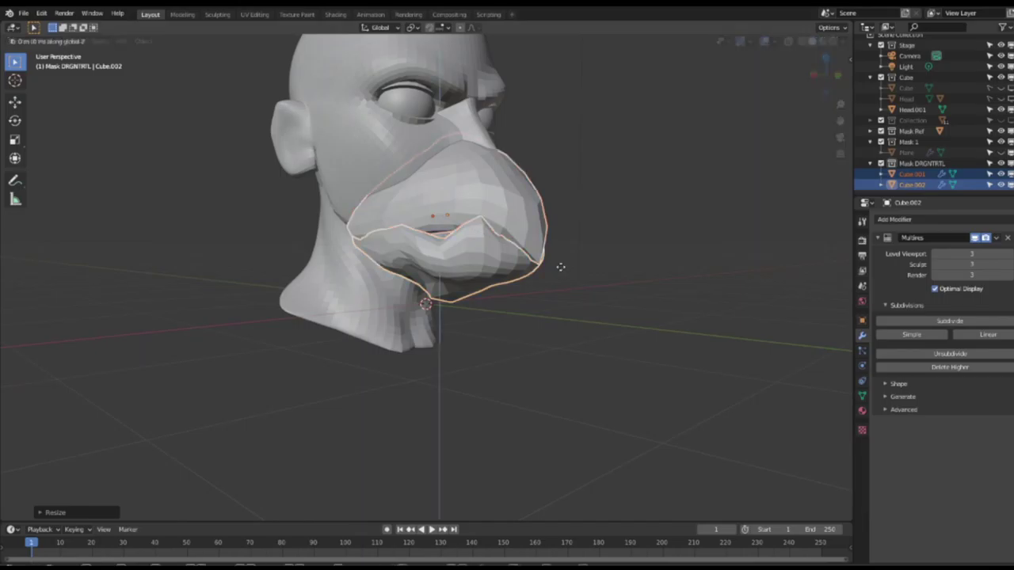
click(563, 246)
Select only the upper mask piece, put it in Sculpt Mode and grab its nose bridge slightly down
click(34, 42)
click(44, 79)
click(35, 42)
click(48, 53)
click(459, 170)
click(34, 41)
click(49, 77)
mouse_move(507, 151)
middle_down()
mouse_move(463, 194)
mouse_move(513, 201)
middle_up()
middle_drag(631, 149, 552, 165)
drag(448, 171, 445, 180)
middle_drag(475, 178, 404, 148)
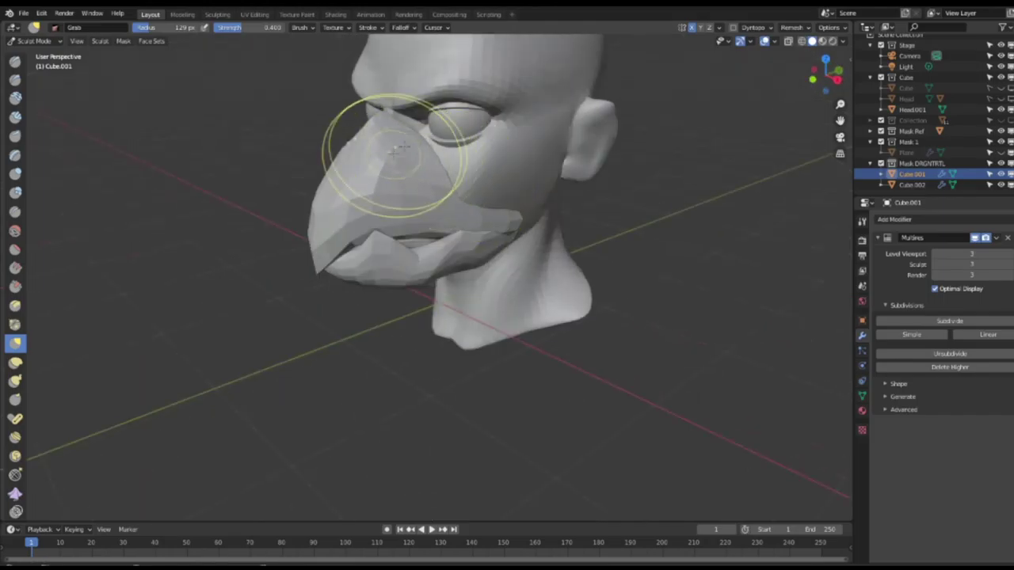
Turn on X-ray and adjust the upper piece's edges against the face with resized Grab brush strokes
click(788, 41)
scroll(431, 245, up, 4)
middle_drag(408, 265, 441, 318)
mouse_move(342, 382)
mouse_down()
mouse_move(349, 390)
mouse_move(377, 371)
mouse_up()
middle_drag(365, 304, 310, 253)
key(f)
click(392, 242)
mouse_move(297, 226)
mouse_down()
mouse_move(281, 216)
mouse_move(279, 191)
mouse_up()
Set the Grab brush radius to 179 px and pull the upper piece's cheek area downward
key(f)
click(165, 164)
key(f)
click(459, 237)
middle_drag(338, 264, 346, 308)
mouse_move(315, 393)
middle_down()
mouse_move(421, 410)
mouse_move(584, 328)
mouse_move(388, 349)
mouse_move(602, 294)
middle_up()
middle_drag(821, 277, 631, 293)
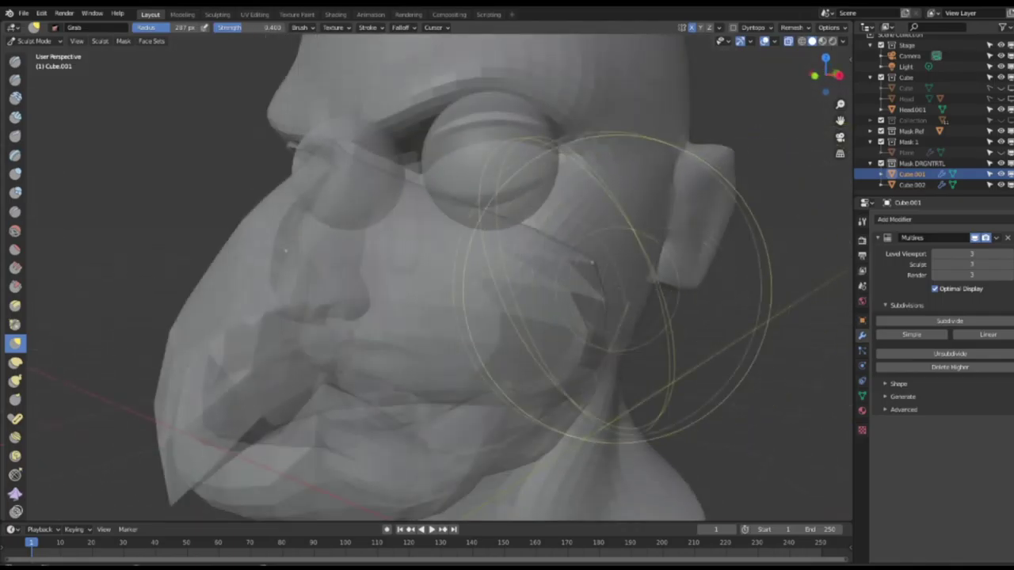
key(f)
click(441, 195)
middle_drag(430, 296, 325, 327)
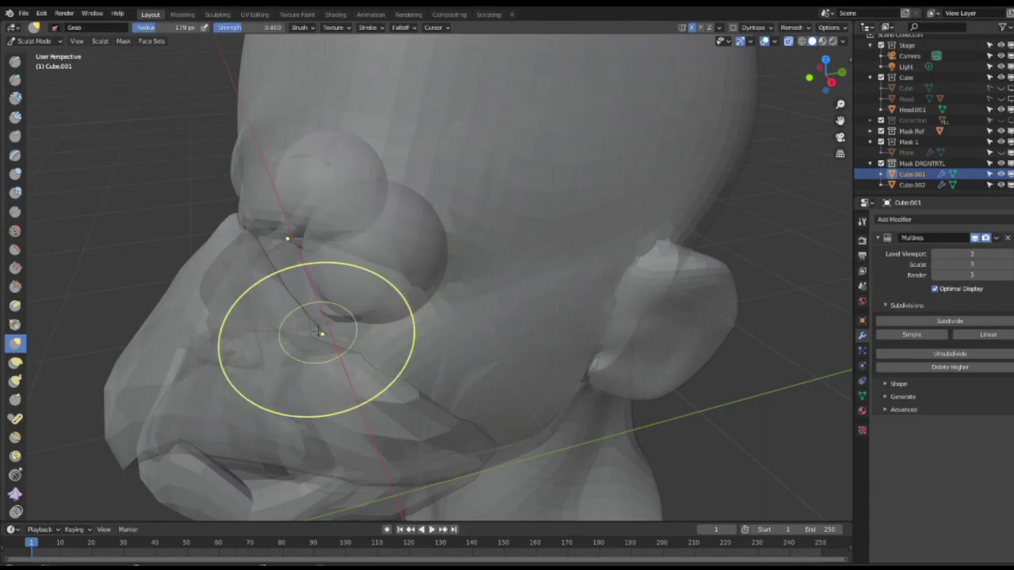
drag(383, 378, 388, 415)
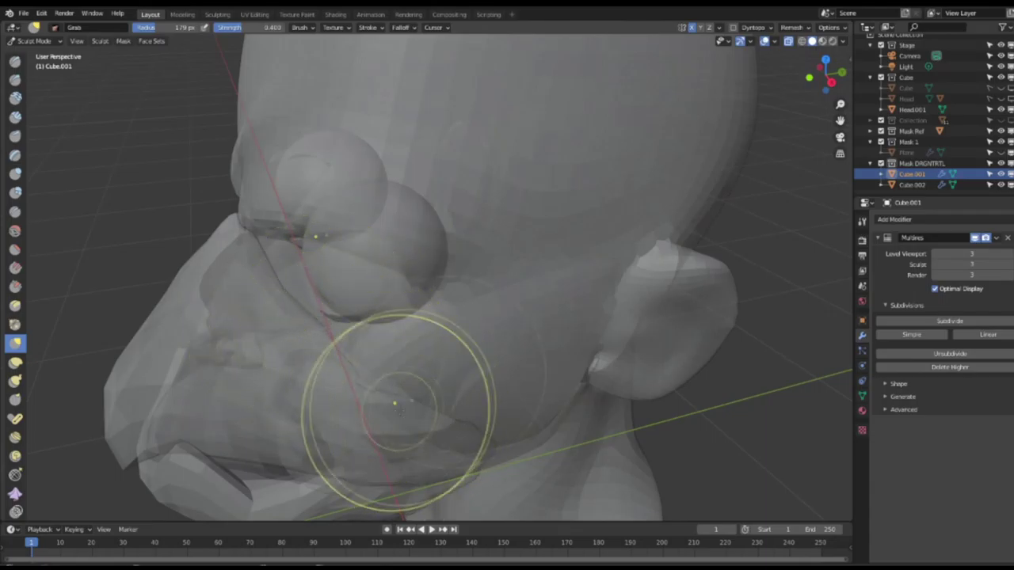
Turn off X-ray, grab the upper piece's cheek end outward and check its fit around the head
click(788, 41)
middle_drag(559, 207, 572, 261)
drag(570, 274, 593, 261)
mouse_move(590, 257)
middle_down()
mouse_move(634, 250)
mouse_move(411, 255)
middle_up()
scroll(586, 250, down, 3)
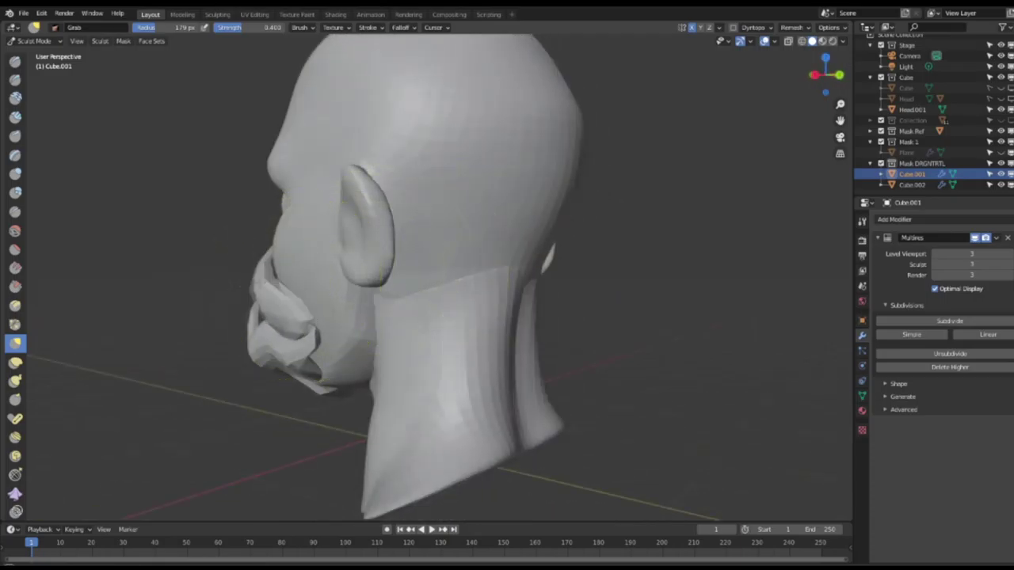
mouse_move(347, 304)
middle_down()
mouse_move(452, 305)
mouse_move(449, 383)
middle_up()
click(789, 43)
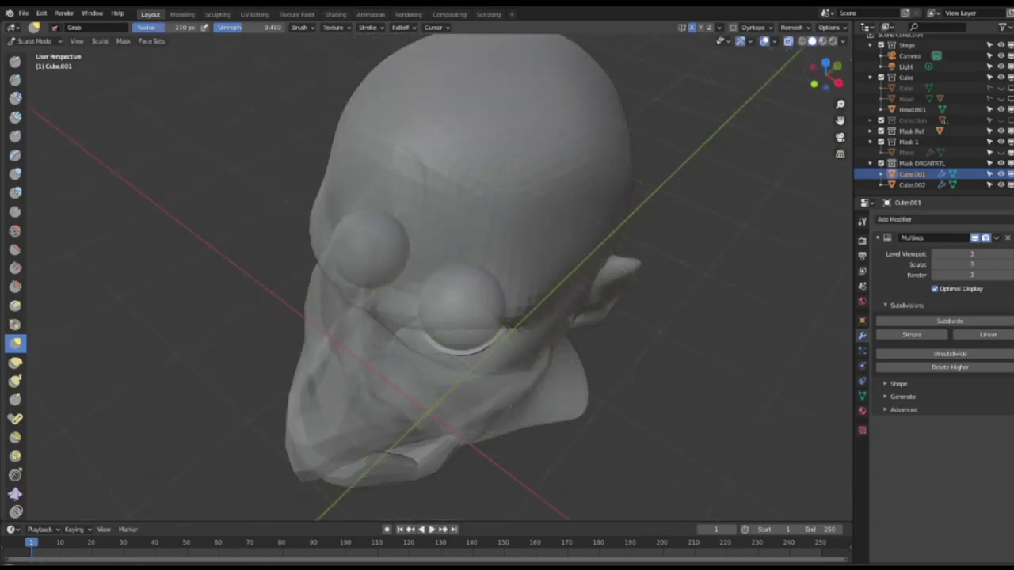
click(790, 43)
middle_drag(373, 307, 346, 247)
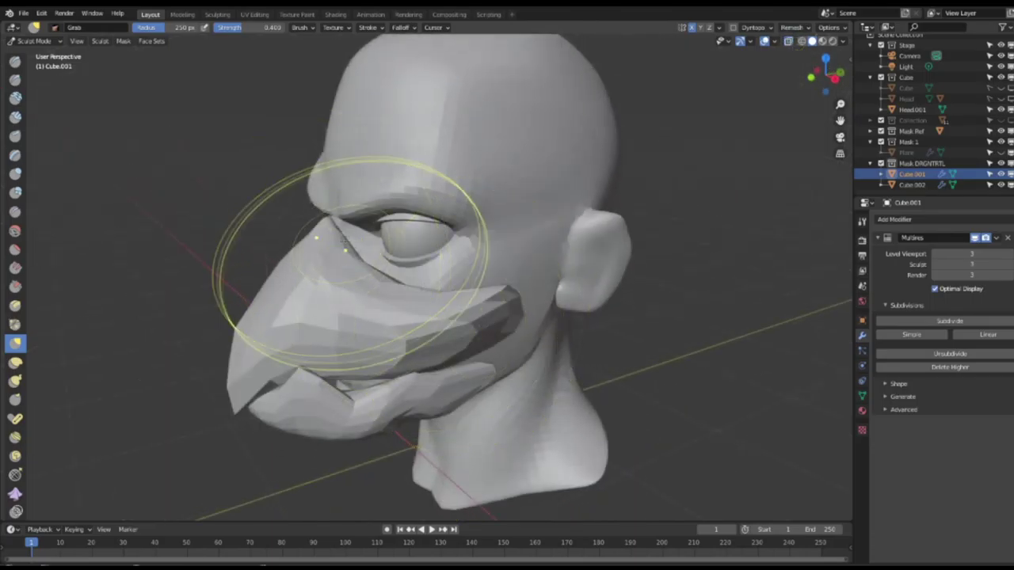
With a 224 px Grab brush, push the nose bridge forward and pull the cheek end up toward the temple
key(f)
click(393, 217)
drag(337, 224, 307, 226)
middle_drag(333, 225, 508, 276)
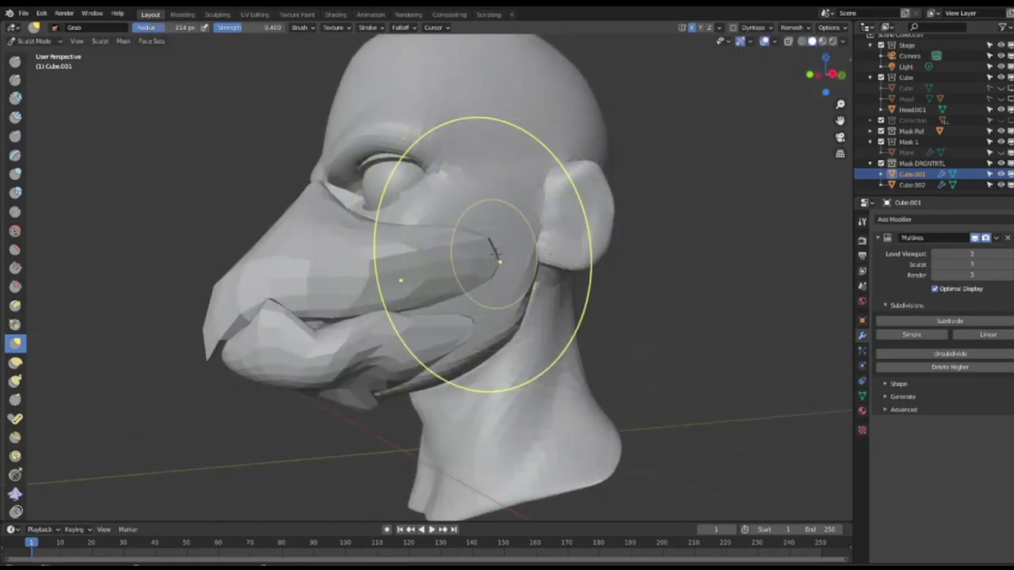
middle_drag(507, 194, 518, 212)
drag(519, 213, 554, 129)
Nudge the upper piece's side tip beside the outer eye corner with a 93 px Grab brush
middle_drag(467, 198, 584, 285)
key(f)
click(577, 225)
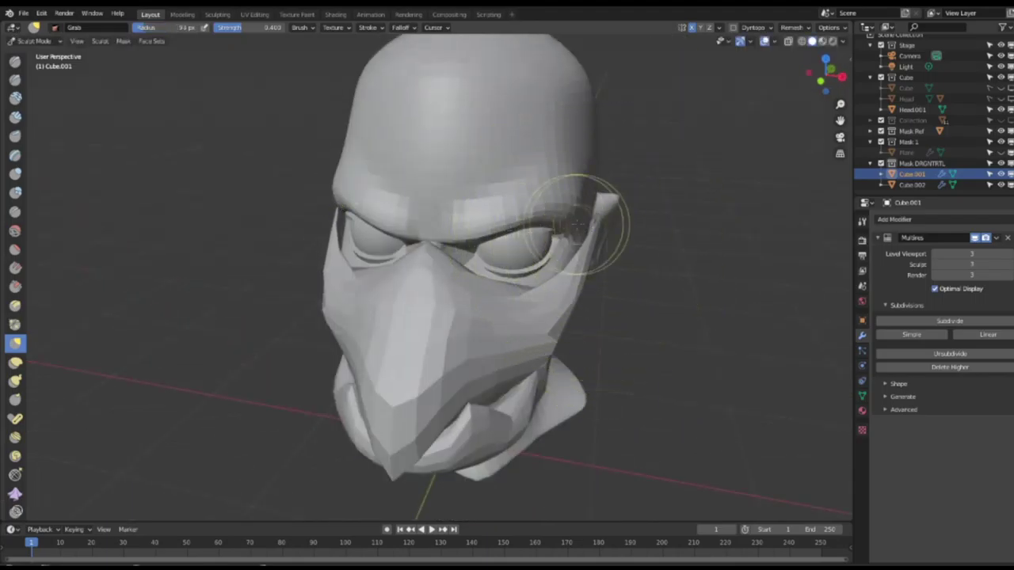
drag(565, 224, 560, 226)
middle_drag(560, 227, 613, 248)
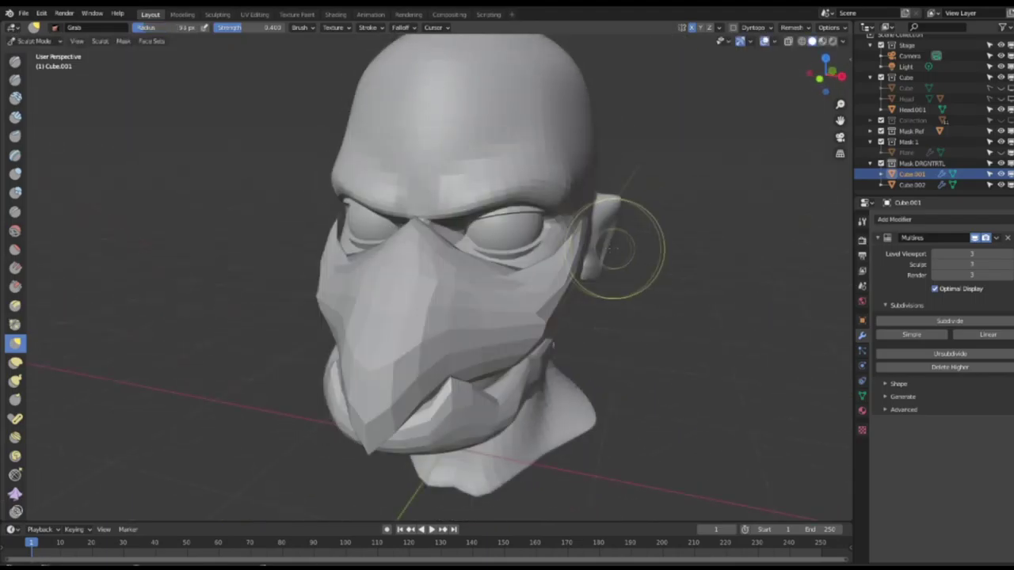
Switch sculpting to the lower jaw and fill out its underside with a 261 px Grab brush
middle_drag(552, 343, 484, 301)
key(f)
click(469, 294)
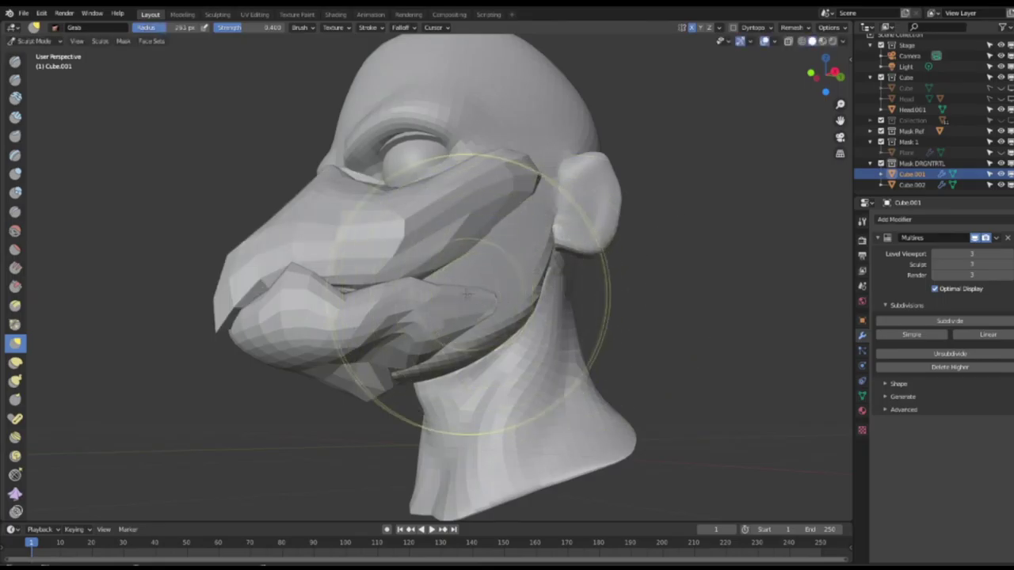
click(34, 41)
click(36, 54)
click(55, 81)
mouse_move(317, 312)
middle_down()
mouse_move(373, 303)
mouse_move(285, 247)
middle_up()
middle_drag(444, 396, 357, 327)
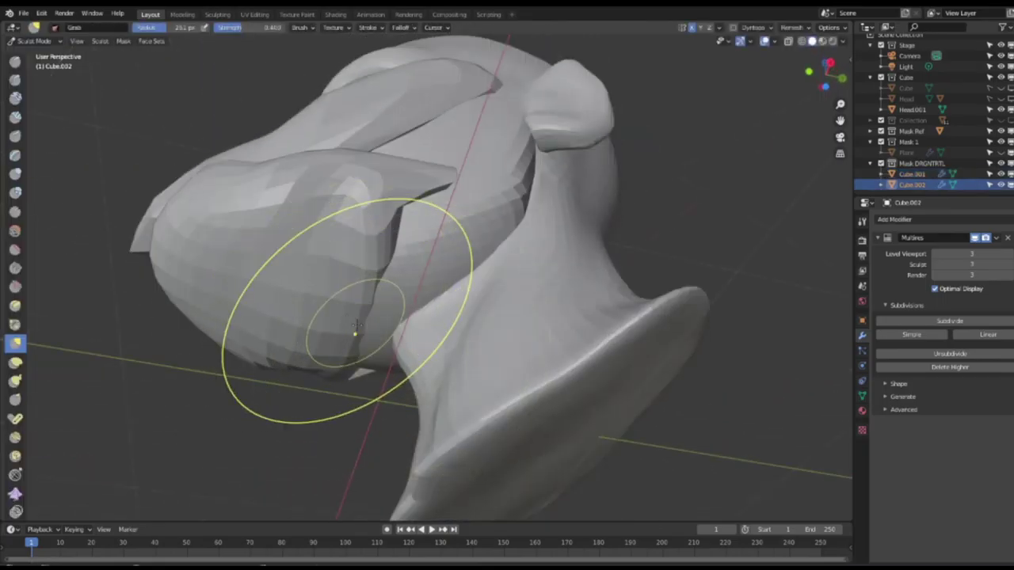
middle_drag(450, 271, 327, 414)
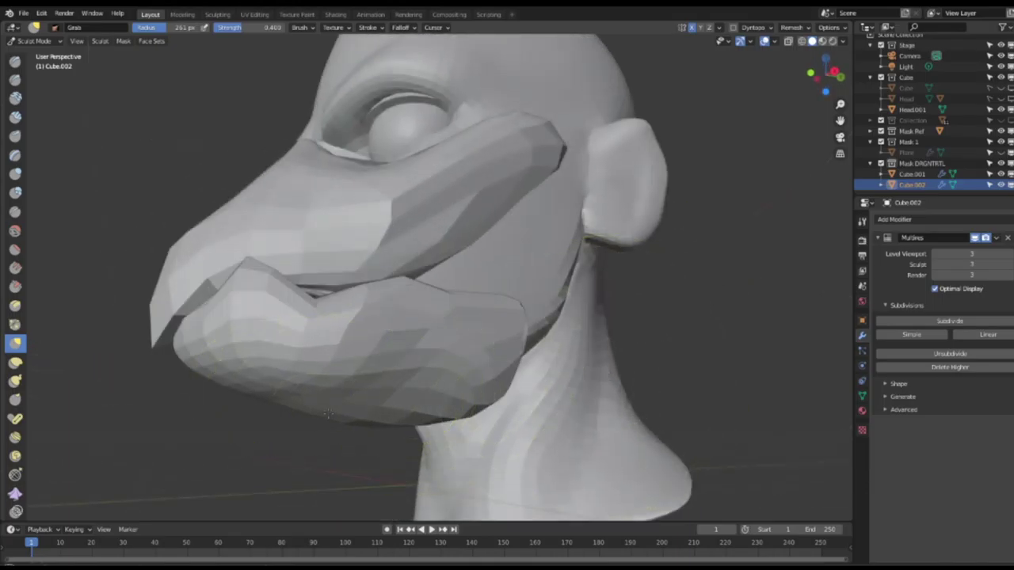
Pull the lower jaw's rear end back and up toward the ear
mouse_move(422, 290)
middle_down()
mouse_move(430, 339)
mouse_move(256, 350)
middle_up()
middle_drag(273, 312, 475, 333)
drag(507, 348, 552, 313)
middle_drag(659, 244, 691, 255)
middle_drag(555, 320, 441, 234)
middle_drag(386, 167, 330, 290)
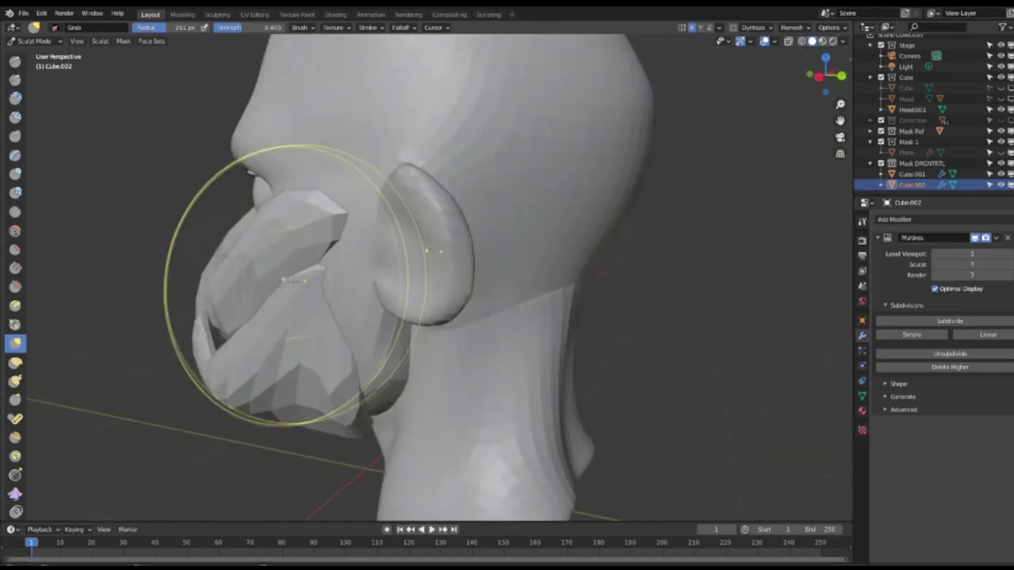
Grab the lower jaw's rear edge against the cheek and adjust its upper end beside the upper piece
mouse_move(261, 293)
middle_down()
mouse_move(286, 324)
mouse_move(258, 333)
middle_up()
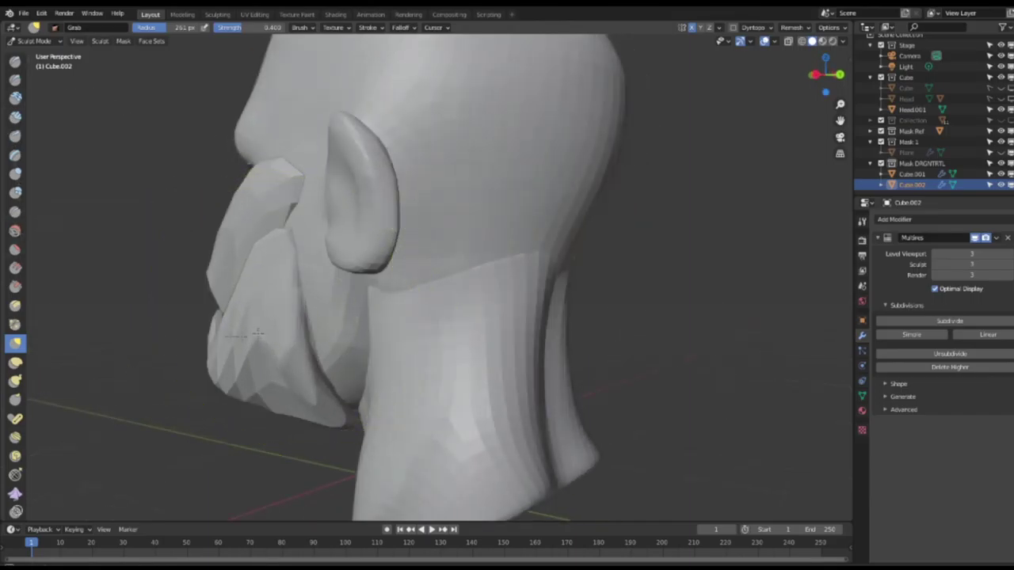
drag(288, 277, 270, 278)
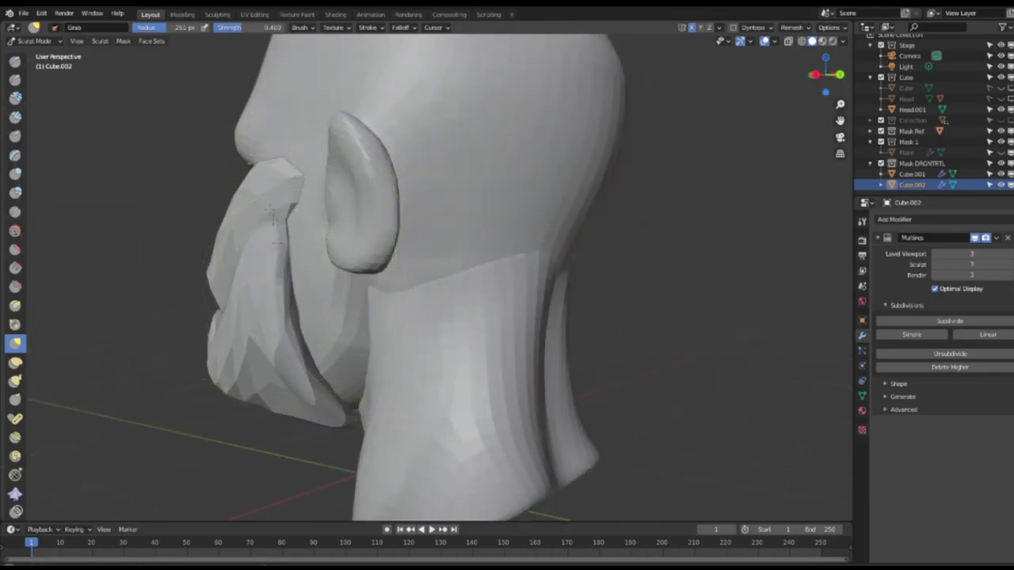
middle_drag(204, 111, 380, 158)
drag(385, 197, 429, 193)
mouse_move(444, 202)
middle_down()
mouse_move(246, 258)
mouse_move(445, 305)
mouse_move(418, 337)
mouse_move(387, 302)
middle_up()
middle_drag(411, 259, 431, 236)
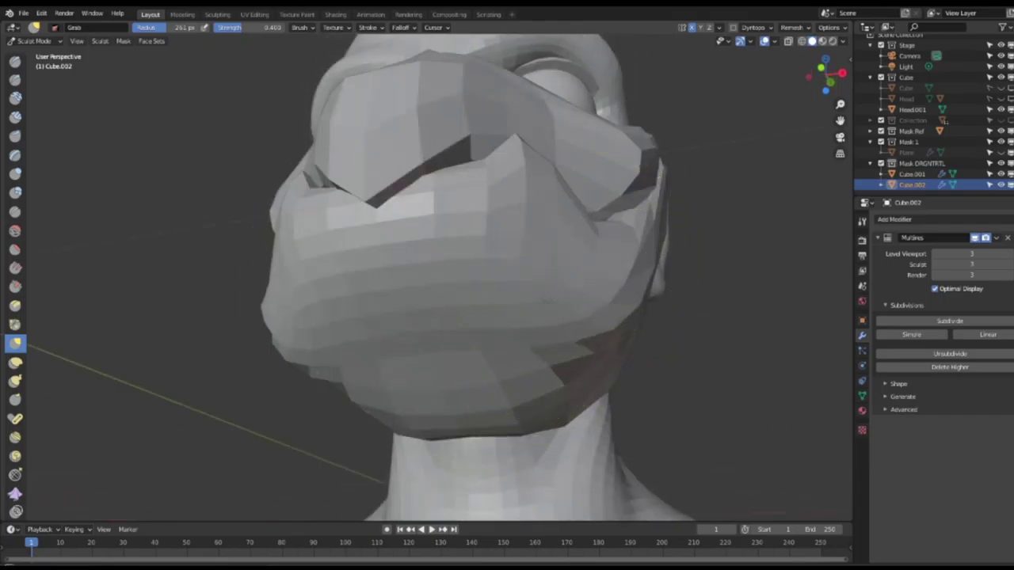
Pull the lower jaw's side and underside inward around the chin with the Grab brush
mouse_move(599, 329)
mouse_down()
mouse_move(514, 335)
mouse_move(445, 400)
mouse_up()
drag(561, 329, 524, 308)
middle_drag(383, 346, 419, 362)
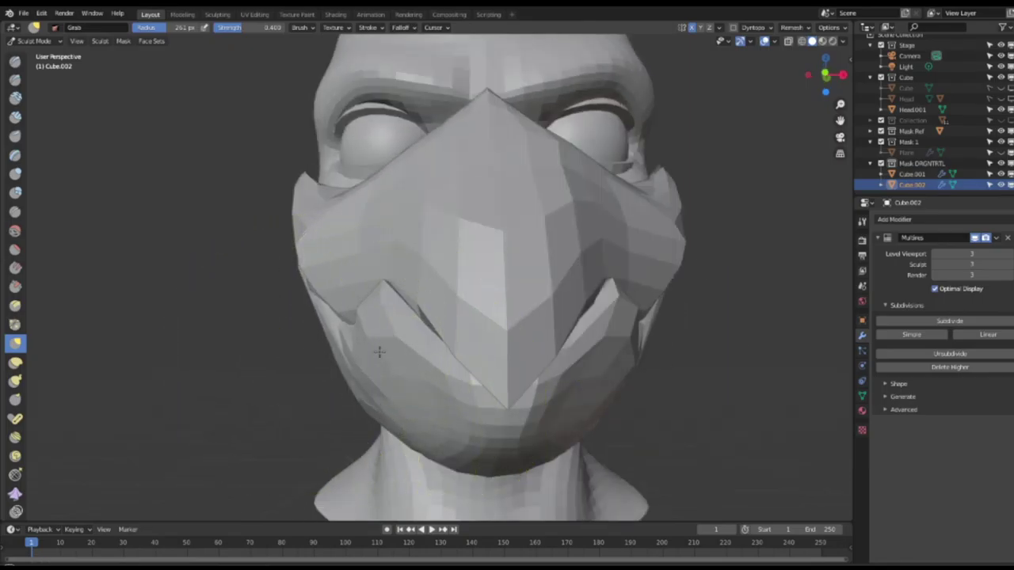
Grab the lower jaw's upper edge near the mouth corners to fit it beneath the upper piece
middle_drag(364, 333, 503, 314)
mouse_move(502, 314)
mouse_down()
mouse_move(493, 331)
mouse_move(501, 337)
mouse_up()
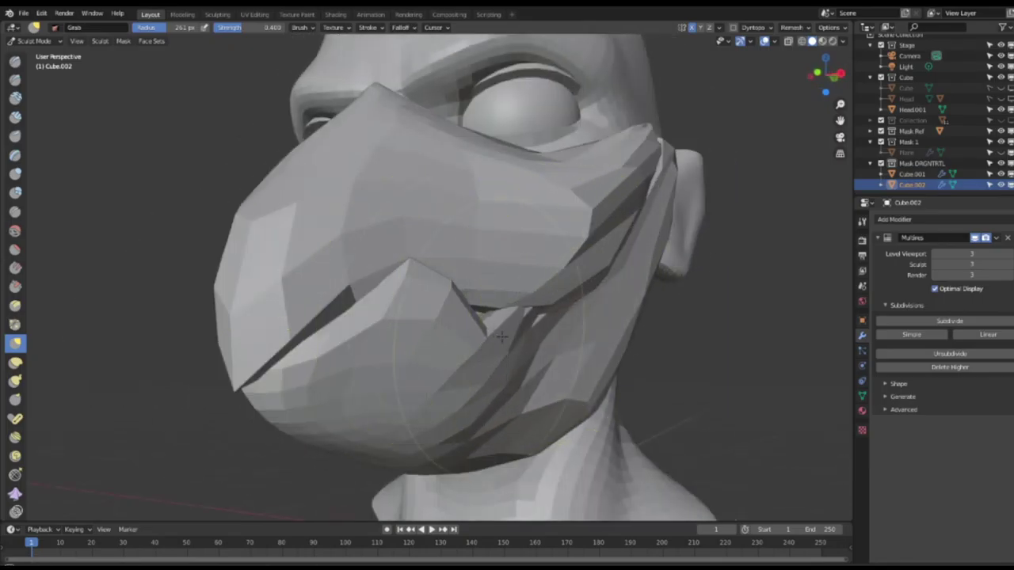
middle_drag(501, 337, 558, 283)
drag(572, 279, 547, 283)
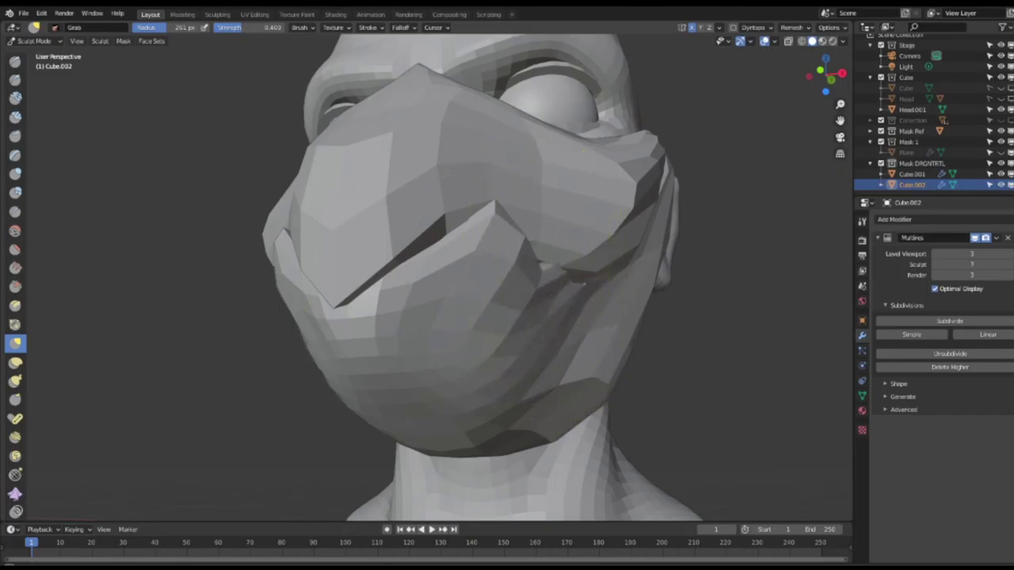
middle_drag(515, 297, 470, 291)
drag(420, 298, 435, 313)
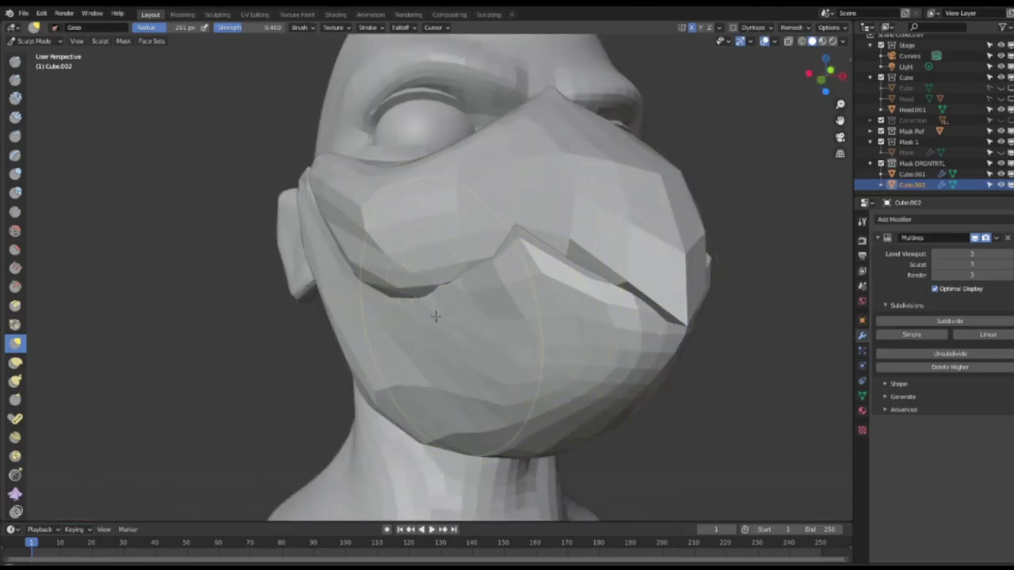
middle_drag(436, 442, 586, 323)
Select the upper mask piece in Object Mode and return it to Sculpt Mode with a 110 px Grab brush
scroll(399, 346, down, 5)
click(38, 40)
click(37, 53)
click(533, 277)
click(34, 42)
click(36, 78)
middle_drag(553, 257, 388, 305)
middle_drag(547, 385, 574, 348)
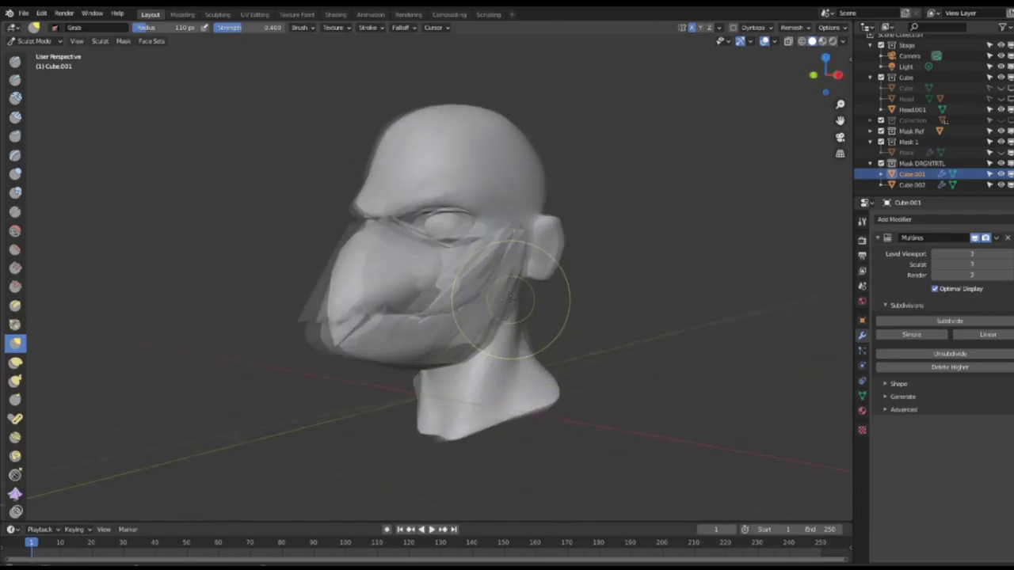
middle_drag(510, 300, 443, 295)
Select the lower jaw in Object Mode, return it to Sculpt Mode and choose the Inflate/Deflate brush
click(34, 41)
click(37, 53)
click(369, 309)
click(34, 41)
click(37, 78)
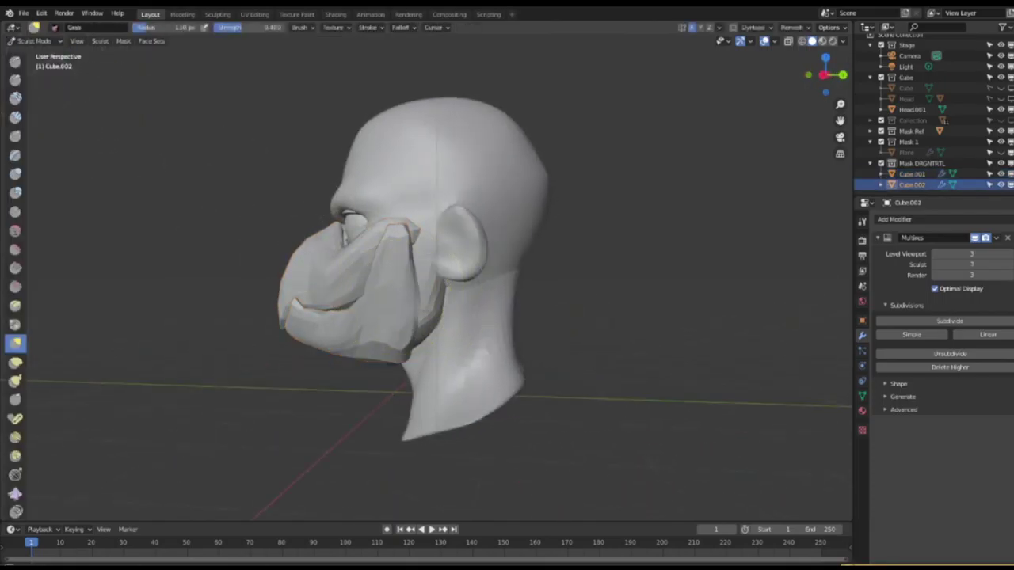
middle_drag(453, 322, 386, 318)
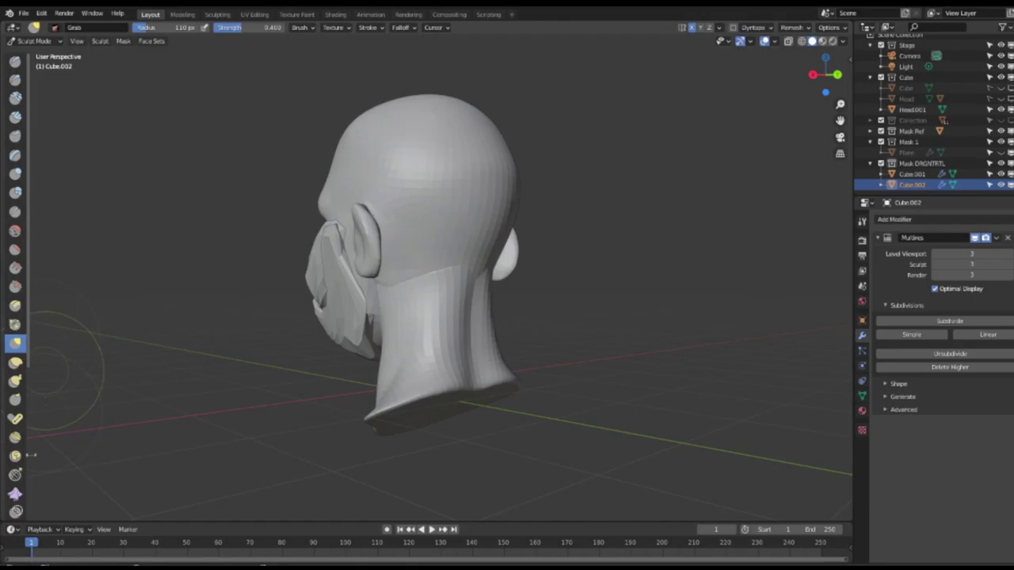
click(15, 174)
middle_drag(337, 305, 539, 305)
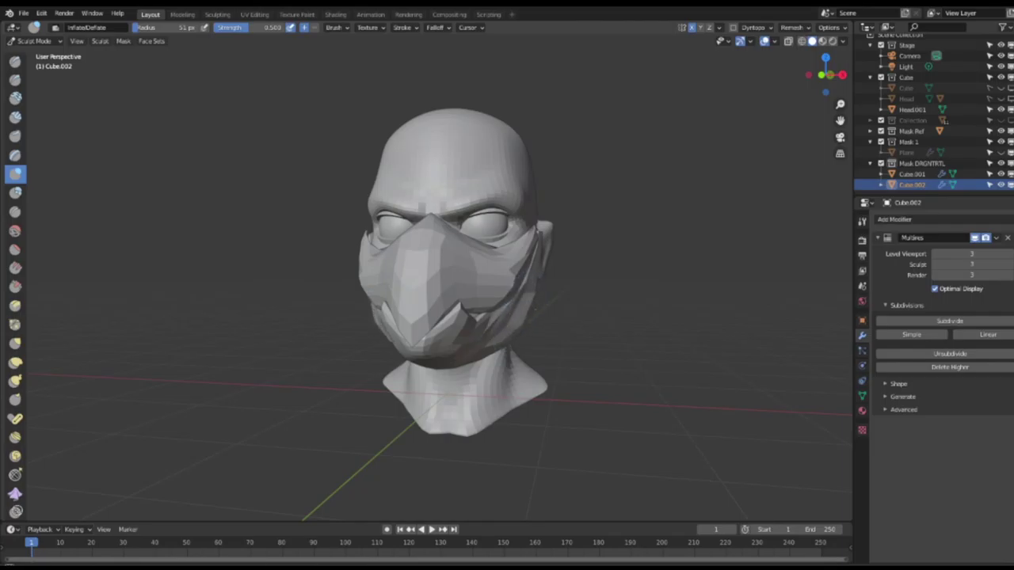
mouse_move(532, 303)
middle_down()
mouse_move(468, 304)
mouse_move(445, 340)
mouse_move(468, 378)
mouse_move(552, 380)
mouse_move(501, 323)
mouse_move(431, 318)
middle_up()
Return to Object Mode and add a cube mesh for a third mask piece
click(34, 41)
click(34, 53)
mouse_move(380, 257)
middle_down()
mouse_move(593, 262)
mouse_move(442, 253)
mouse_move(378, 389)
middle_up()
scroll(378, 389, down, 3)
click(34, 42)
click(121, 41)
mouse_move(135, 53)
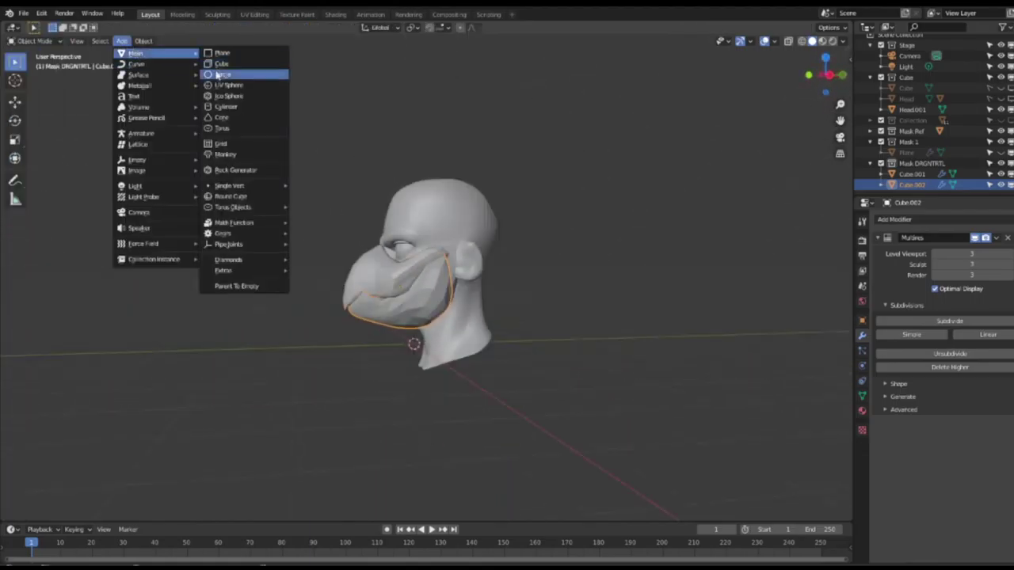
click(222, 65)
Add a Multiresolution modifier to the new cube and subdivide it three times
click(899, 219)
click(838, 339)
click(936, 323)
click(936, 323)
click(935, 323)
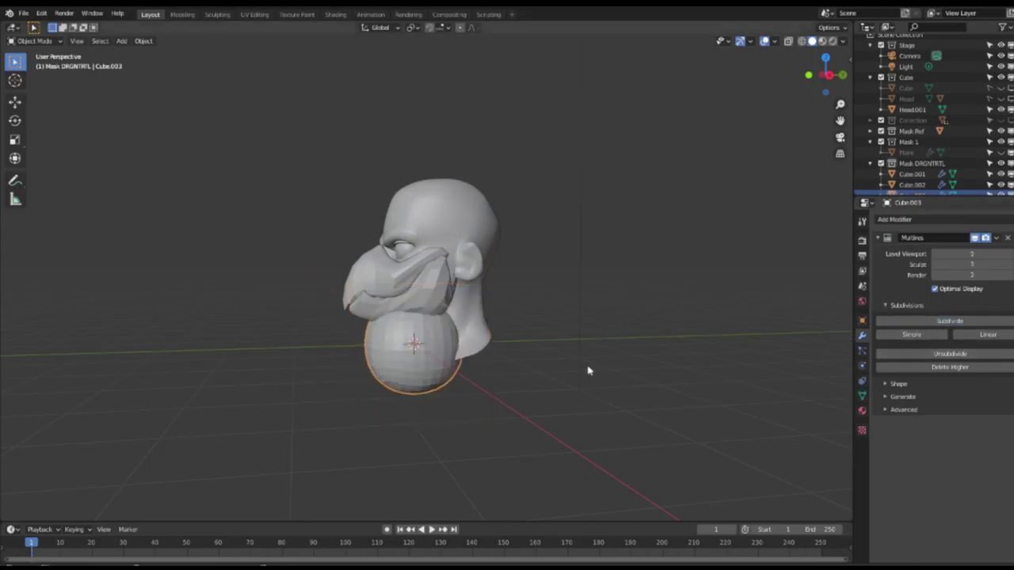
Move the subdivided cube up along Z and back along Y to sit behind the head's crown
key(g)
key(z)
click(569, 301)
key(g)
key(y)
click(688, 290)
Enter Sculpt Mode on the new piece and stretch it forward over both sides of the head's crown with the Grab brush
click(34, 42)
click(37, 77)
key(f)
click(584, 248)
click(16, 343)
drag(532, 239, 529, 203)
middle_drag(444, 317, 432, 297)
mouse_move(572, 214)
mouse_down()
mouse_move(547, 178)
mouse_move(416, 207)
mouse_up()
middle_drag(198, 166, 149, 212)
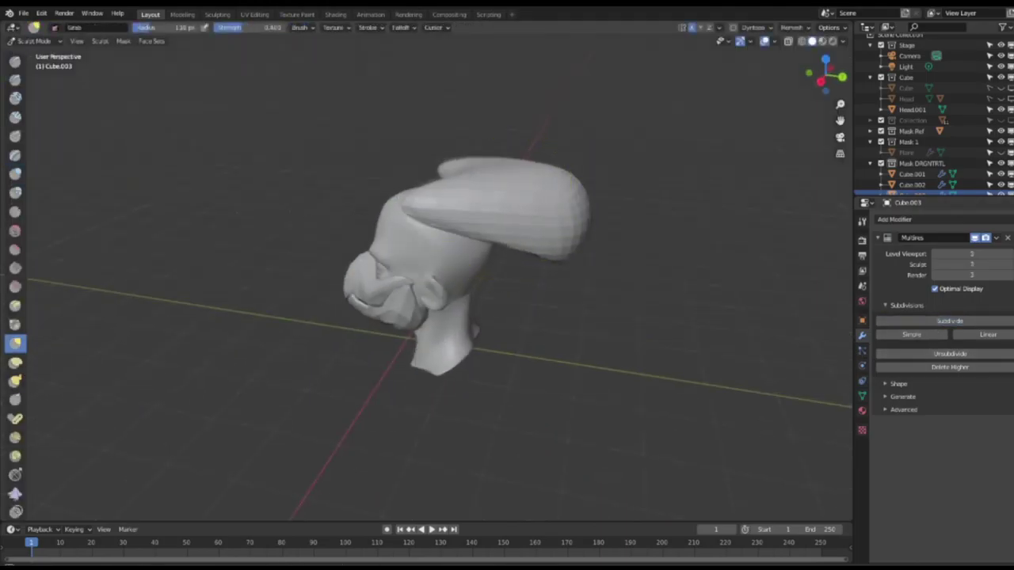
Set the Grab brush radius to 257 px and spread the piece into a broad cap over the head
key(f)
click(642, 205)
drag(515, 207, 432, 186)
mouse_move(514, 214)
middle_down()
mouse_move(372, 252)
mouse_move(373, 277)
middle_up()
drag(374, 277, 368, 334)
middle_drag(370, 357, 403, 287)
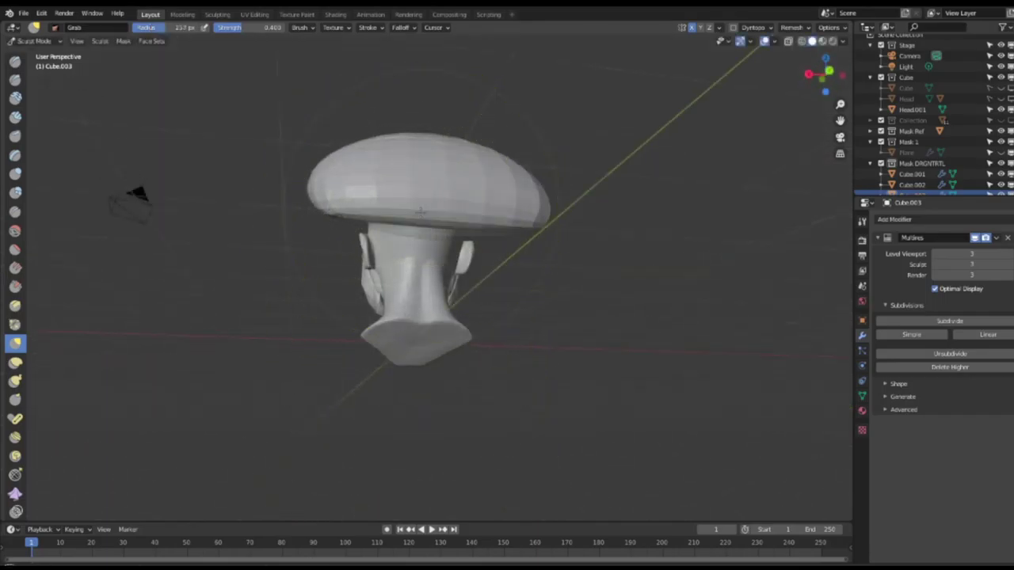
Pull the cap's back and sides down with the Grab brush to cover the back of the head and neck
middle_drag(353, 243, 439, 340)
drag(511, 333, 471, 320)
middle_drag(428, 317, 450, 328)
drag(450, 328, 478, 328)
middle_drag(478, 328, 571, 347)
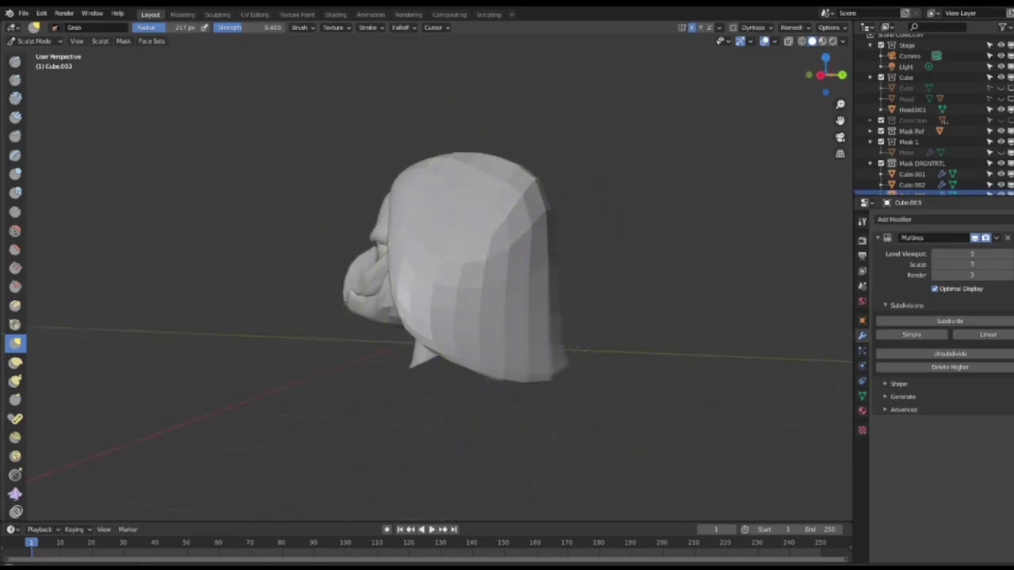
Grab the piece's lower sides and front rim to form a hood framing the face
drag(454, 376, 424, 371)
middle_drag(460, 356, 550, 309)
drag(455, 189, 372, 197)
mouse_move(432, 202)
middle_down()
mouse_move(485, 226)
mouse_move(566, 234)
middle_up()
middle_drag(389, 278, 316, 279)
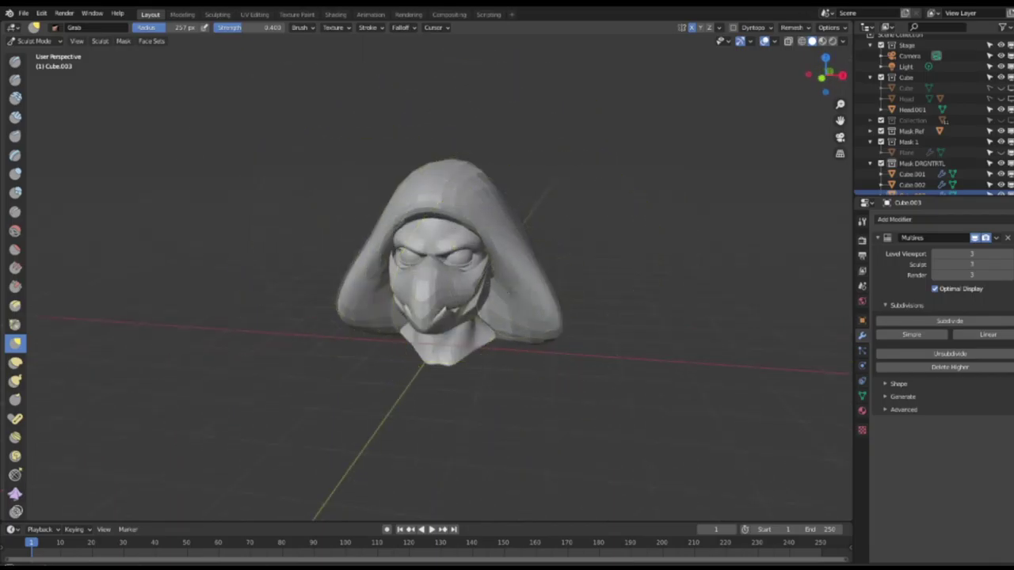
Reshape the hood's back with the Grab brush, curving it inward and flaring the lower edge
middle_drag(428, 200, 477, 199)
middle_drag(477, 277, 470, 301)
middle_drag(469, 338, 390, 315)
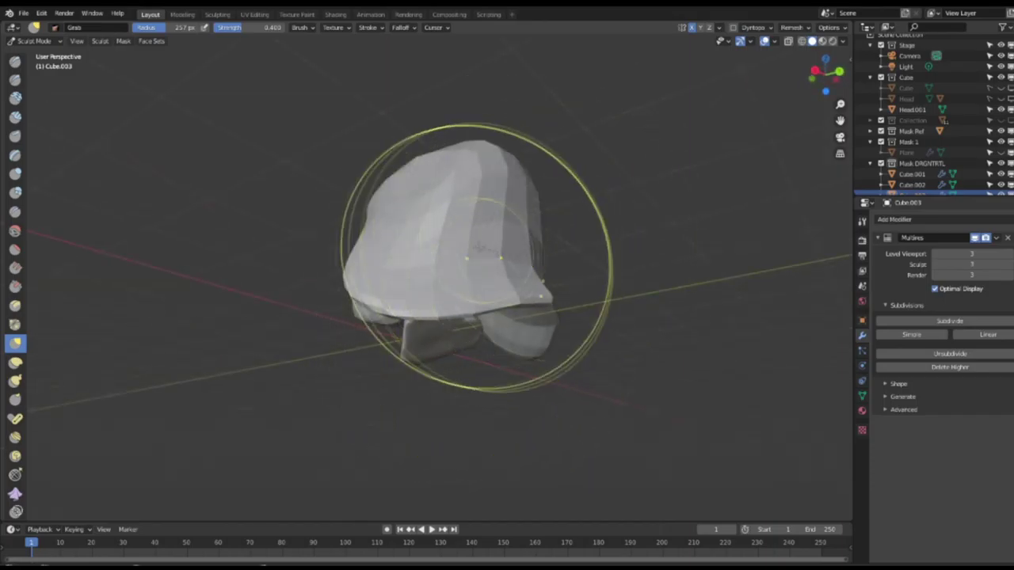
middle_drag(474, 207, 475, 230)
middle_drag(418, 179, 353, 190)
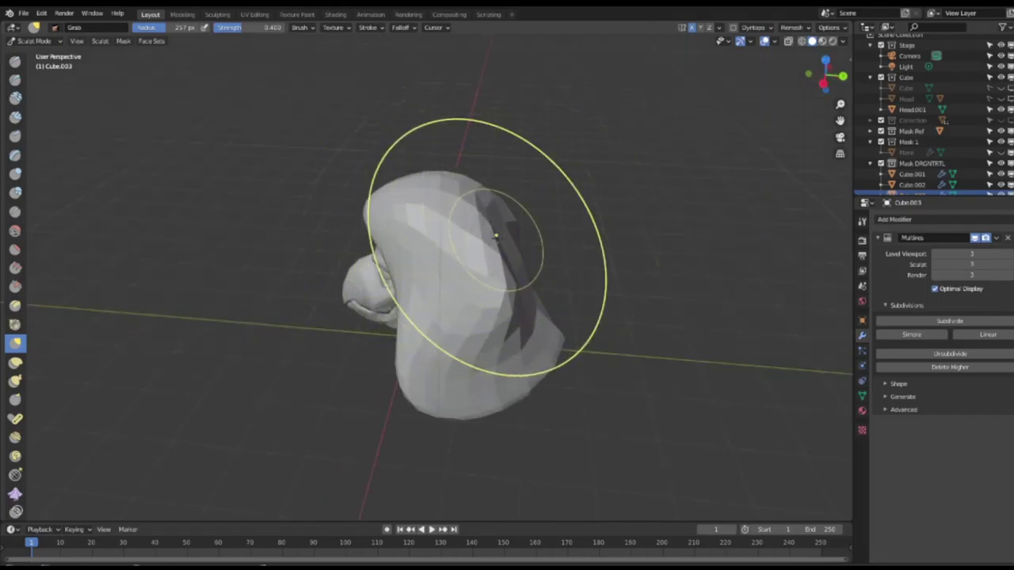
mouse_move(591, 169)
middle_down()
mouse_move(683, 228)
mouse_move(510, 252)
mouse_move(407, 289)
mouse_move(397, 238)
mouse_move(356, 328)
middle_up()
Return to Object Mode and apply the Multires modifier on the hood, the upper mask piece and the lower jaw
click(35, 41)
click(36, 54)
click(996, 238)
click(993, 251)
click(480, 292)
click(996, 239)
click(993, 251)
click(475, 325)
click(996, 238)
click(993, 251)
Select the hood and enter Edit Mode on its mesh
click(428, 214)
key(Tab)
middle_drag(380, 230, 507, 242)
middle_drag(390, 228, 451, 258)
Try a Checker Deselect on the hood's vertices with Deselected set to 2, then clear the selection
click(134, 41)
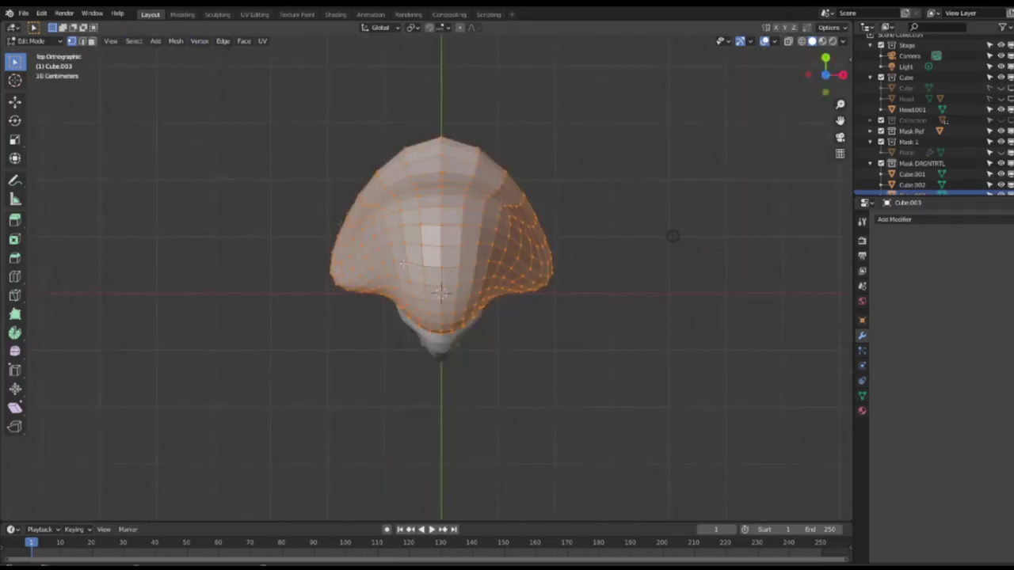
drag(254, 84, 632, 369)
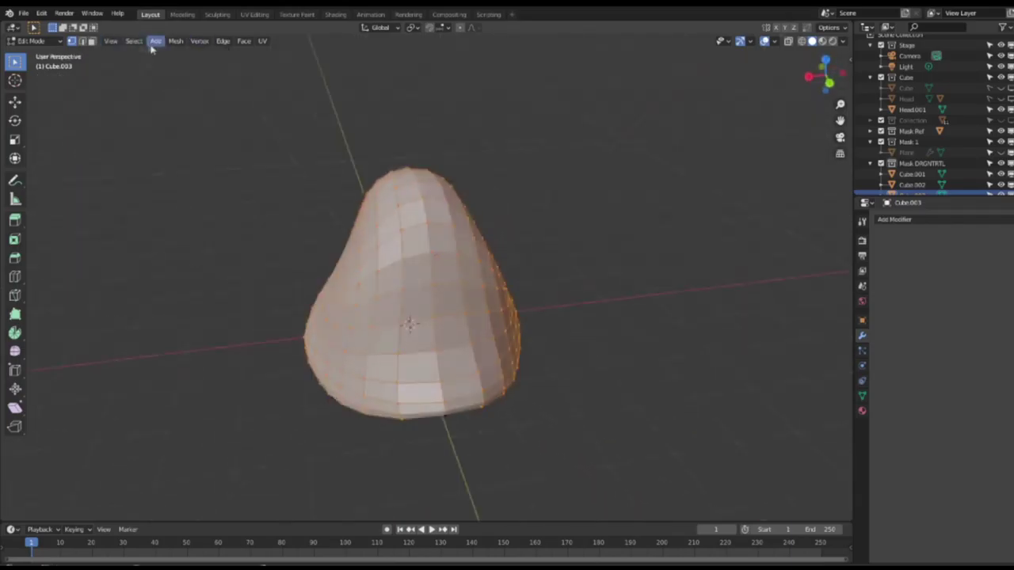
click(134, 40)
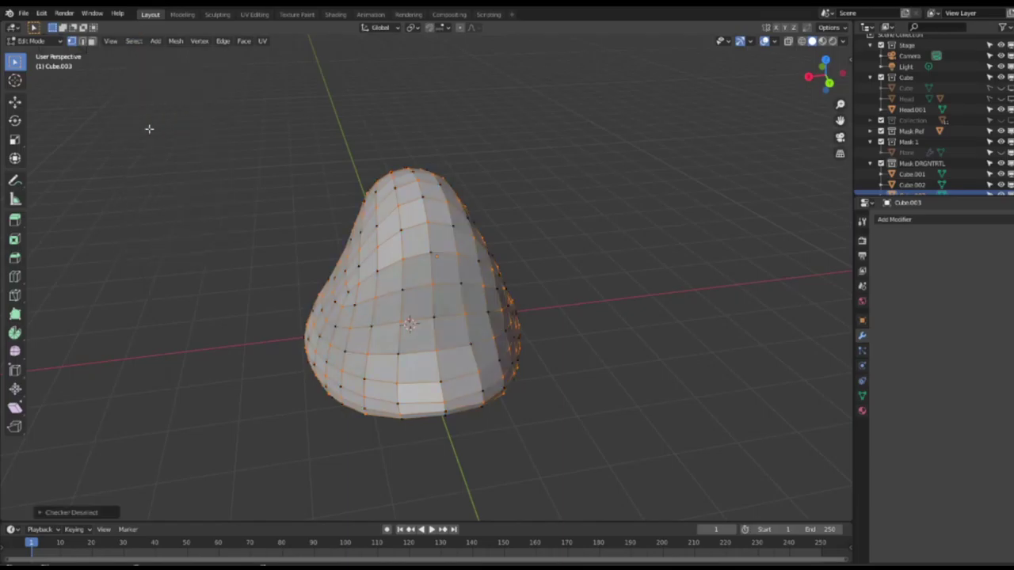
click(148, 130)
key(s)
right_click(560, 294)
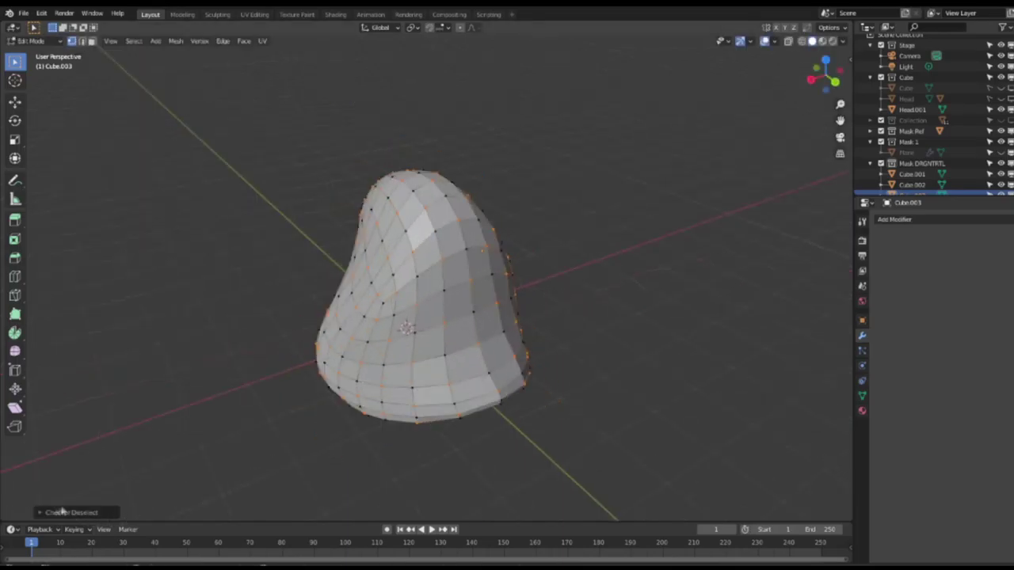
click(77, 513)
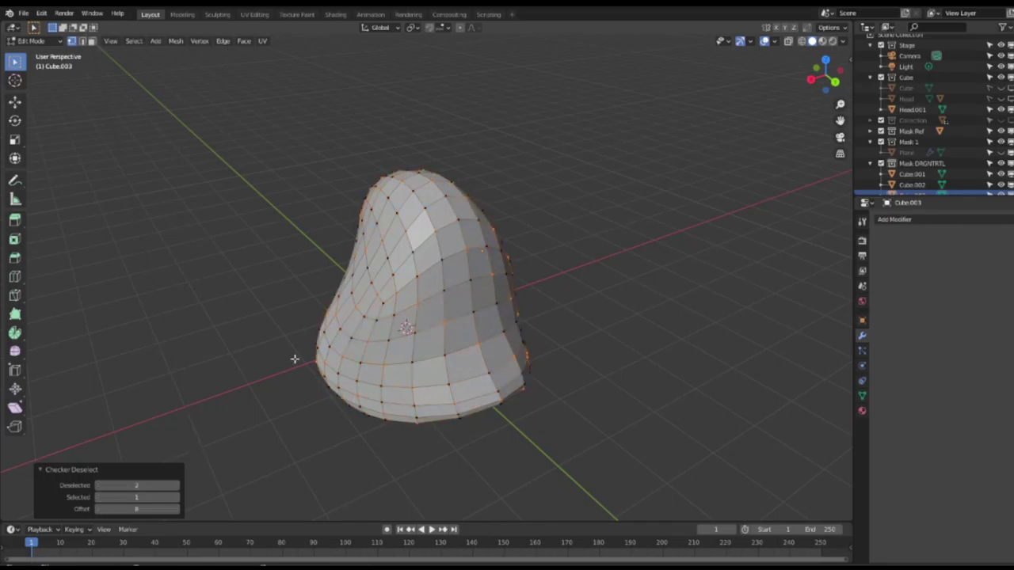
middle_drag(320, 335, 256, 258)
click(225, 349)
key(KP_Divide)
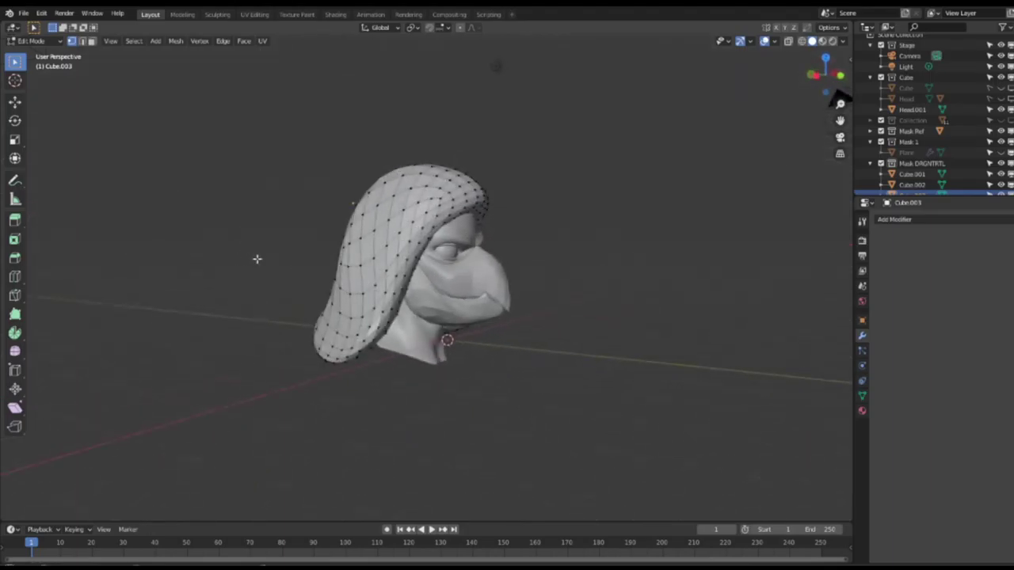
Nudge a single vertex near the hood's front rim
scroll(410, 161, up, 1)
middle_drag(454, 182, 388, 183)
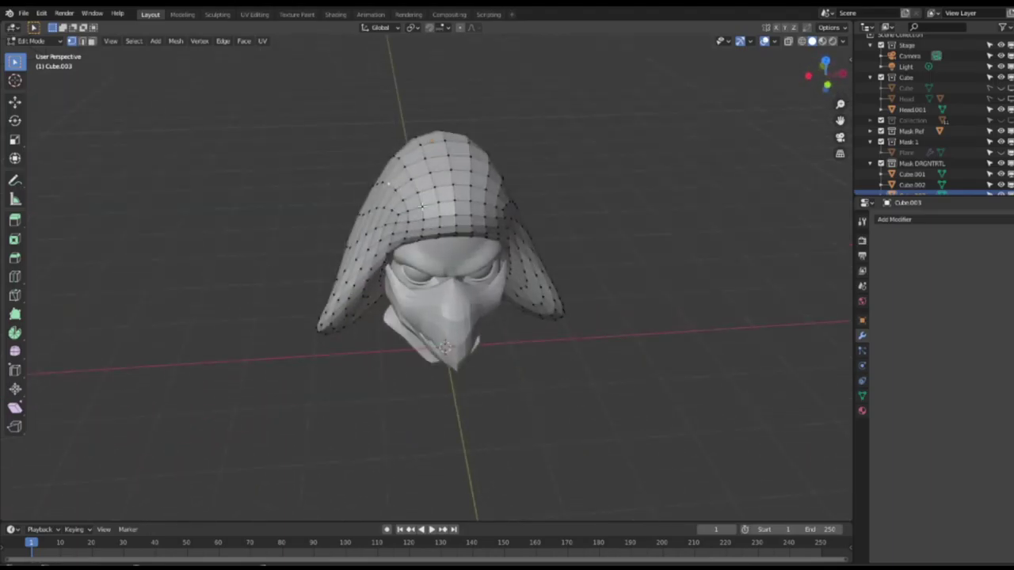
middle_drag(520, 230, 380, 305)
key(Tab)
key(Tab)
middle_drag(481, 244, 385, 240)
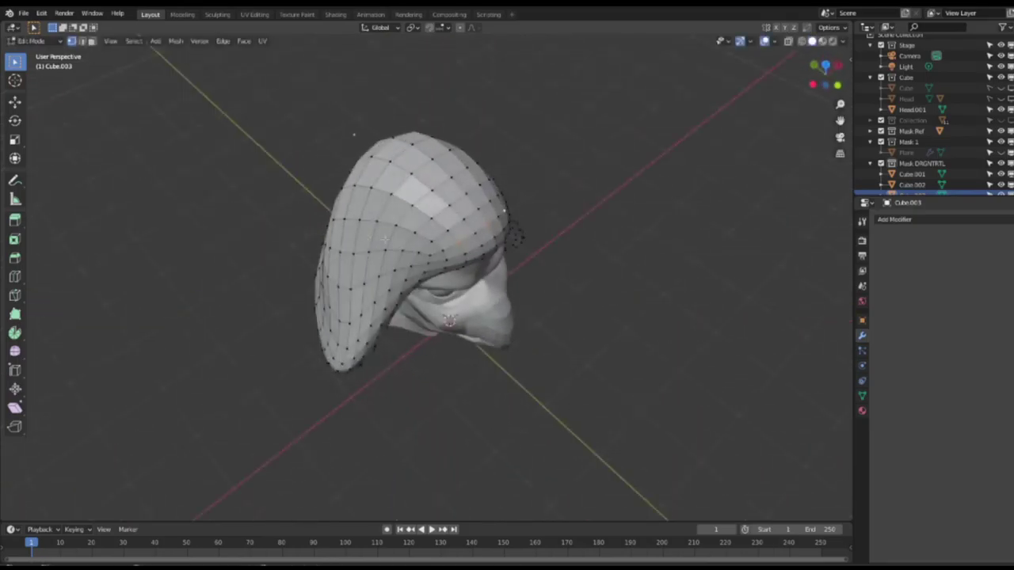
click(464, 244)
key(g)
click(459, 246)
Select scattered, evenly spaced vertices across the hood's front, sides and back
click(509, 212)
middle_drag(520, 212, 404, 222)
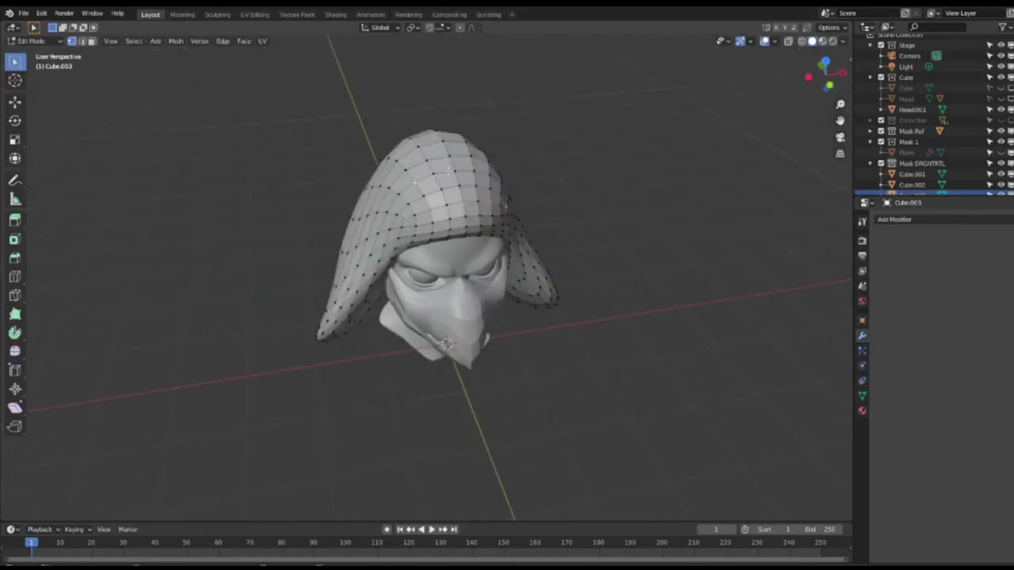
middle_drag(547, 191, 486, 264)
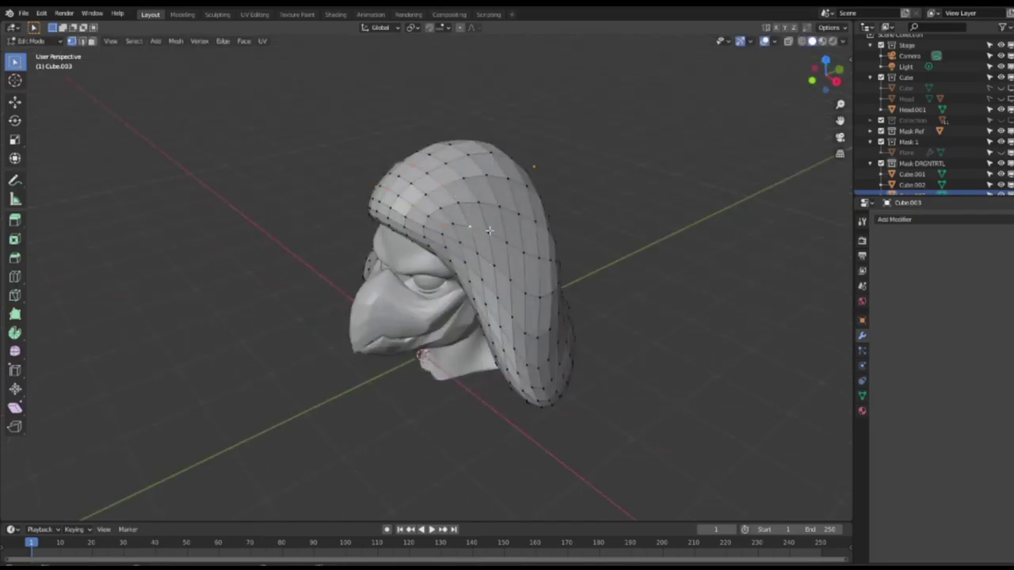
middle_drag(480, 162, 540, 191)
middle_drag(450, 173, 530, 143)
shift+click(375, 229)
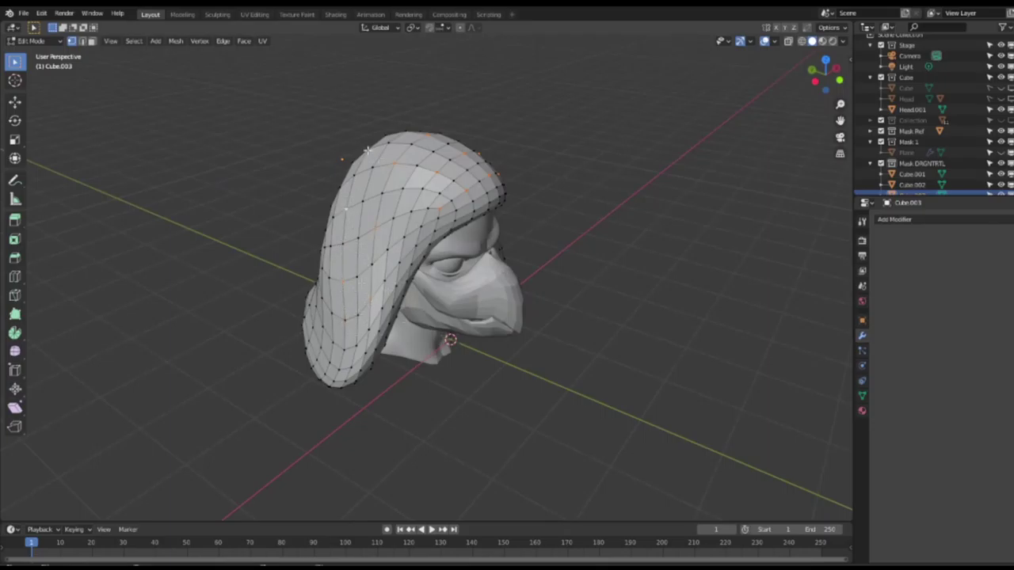
middle_drag(368, 149, 372, 205)
middle_drag(451, 163, 434, 328)
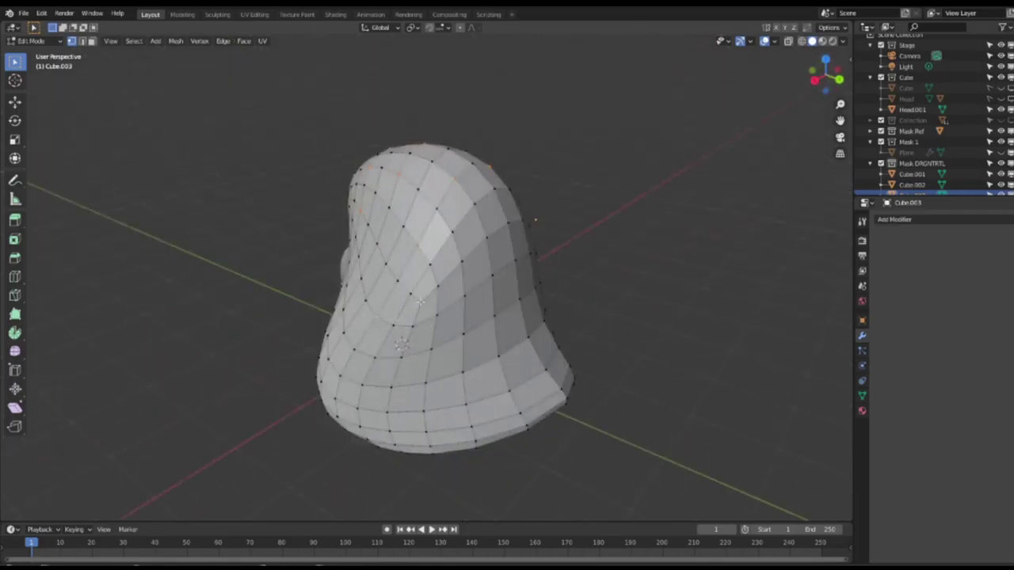
middle_drag(568, 227, 467, 270)
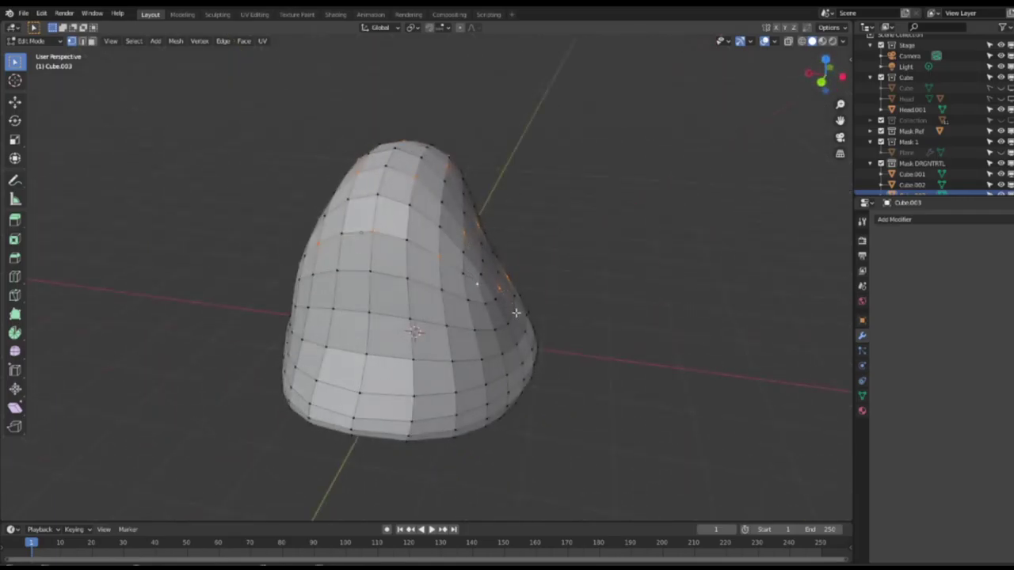
middle_drag(430, 342, 448, 287)
shift+click(368, 299)
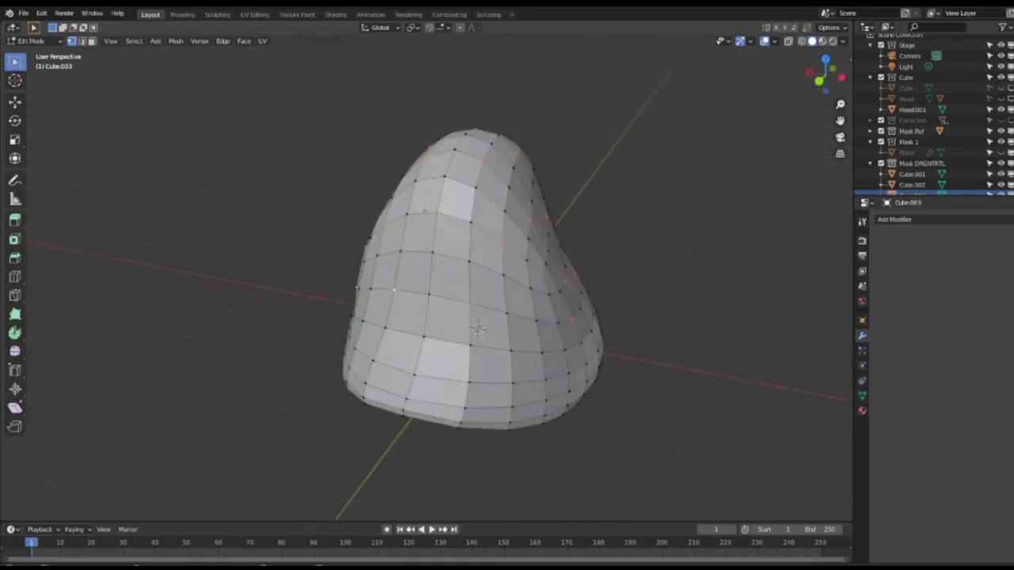
middle_drag(530, 289, 413, 260)
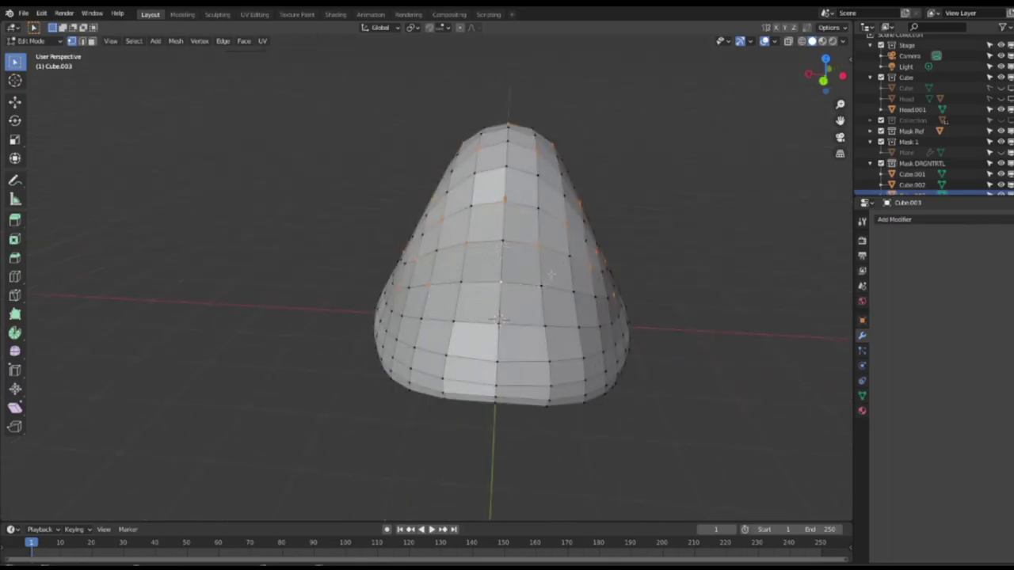
middle_drag(612, 287, 566, 280)
middle_drag(492, 301, 526, 338)
Try scaling the scattered hood vertices, then undo the scaling
key(s)
right_click(613, 324)
middle_drag(613, 324, 758, 333)
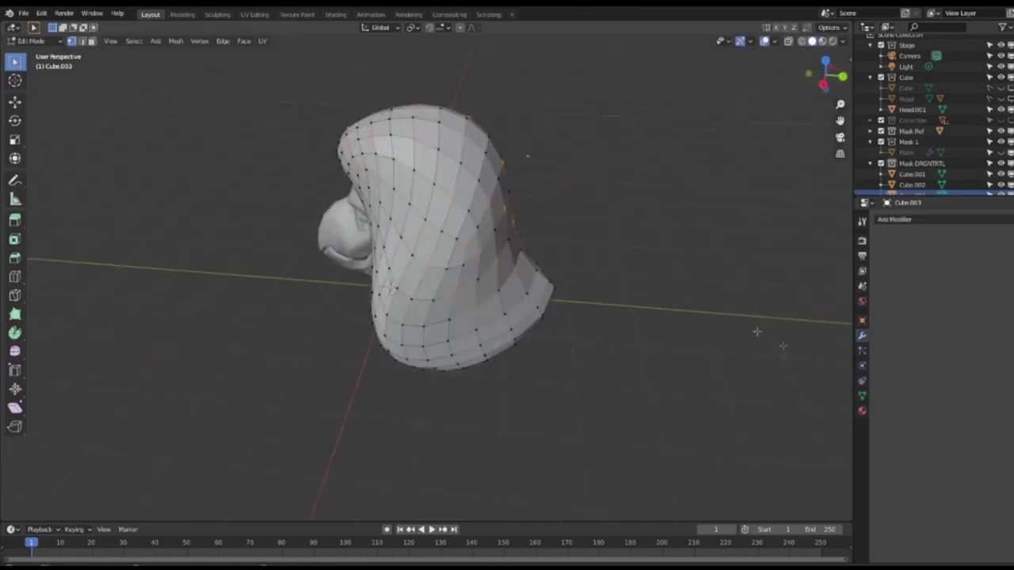
key(s)
click(692, 301)
middle_drag(692, 301, 496, 262)
key(ctrl+z)
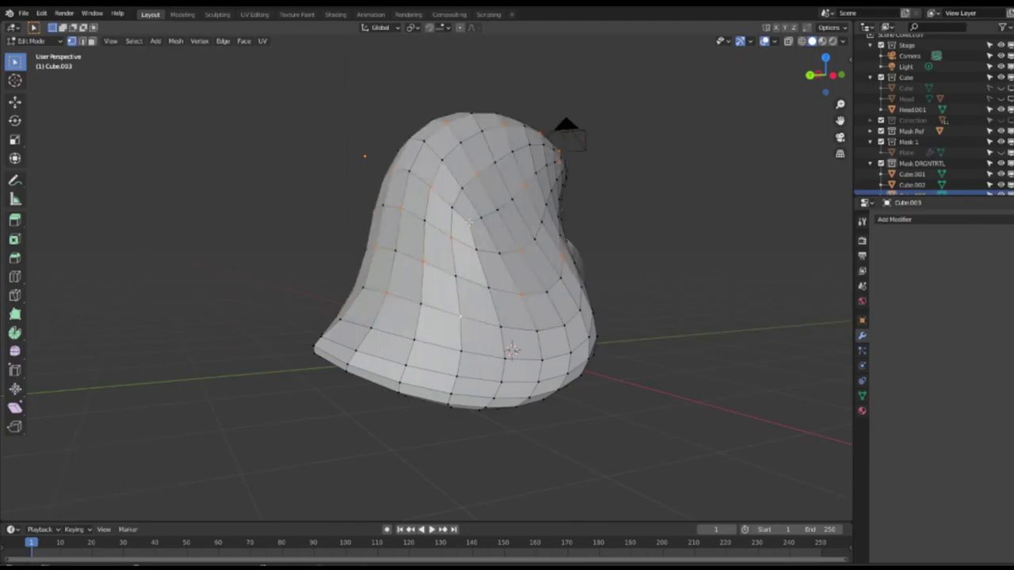
Adjust the scattered vertex selection and scale it outward to form spikes over the hood
key(s)
click(563, 255)
middle_drag(563, 254, 456, 273)
shift+click(441, 223)
middle_drag(441, 223, 370, 225)
key(s)
right_click(511, 244)
key(ctrl+z)
middle_drag(257, 232, 316, 238)
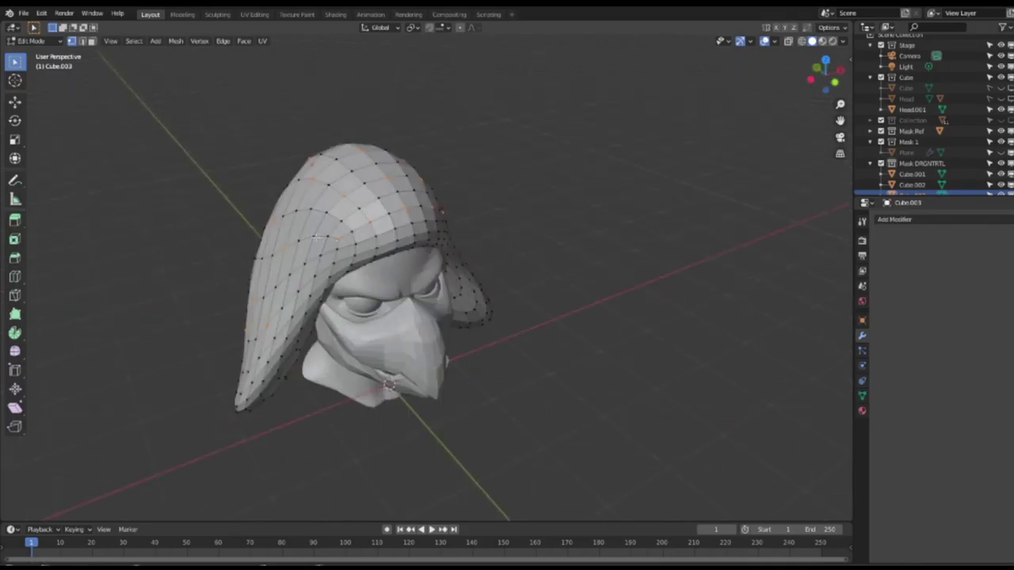
key(s)
click(479, 266)
Select a single spike tip on the hood and move it about 0.43 m along Z
middle_drag(479, 266, 88, 245)
click(237, 285)
middle_drag(238, 285, 515, 341)
click(463, 245)
key(g)
key(z)
click(523, 246)
Move two spike tips on the lower back edge of the hood along Z
middle_drag(522, 245, 382, 342)
click(382, 342)
key(g)
key(z)
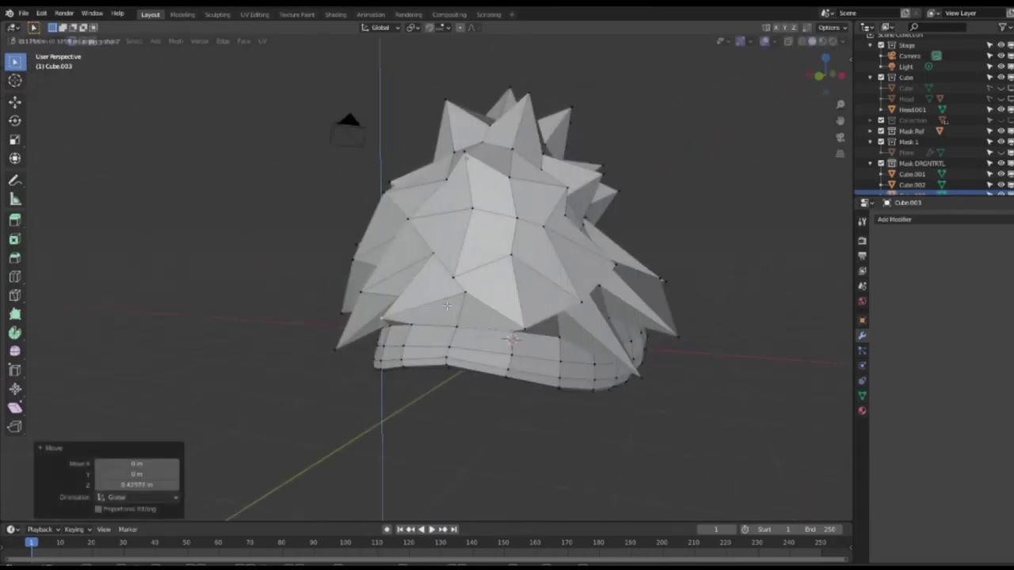
click(383, 305)
click(336, 349)
key(g)
key(z)
click(336, 318)
Move a spike tip on the hood's opposite side along Z and reposition a neighbouring tip freely
middle_drag(337, 318, 376, 317)
click(662, 355)
key(g)
key(z)
click(690, 324)
middle_drag(690, 324, 560, 403)
click(622, 350)
key(g)
click(590, 341)
click(542, 269)
Undo the spike edits and vertex selections on the hood
key(ctrl+z)
key(ctrl+z)
key(ctrl+z)
key(ctrl+z)
key(ctrl+z)
key(ctrl+z)
key(ctrl+z)
key(ctrl+z)
key(ctrl+z)
key(ctrl+z)
key(ctrl+z)
key(ctrl+z)
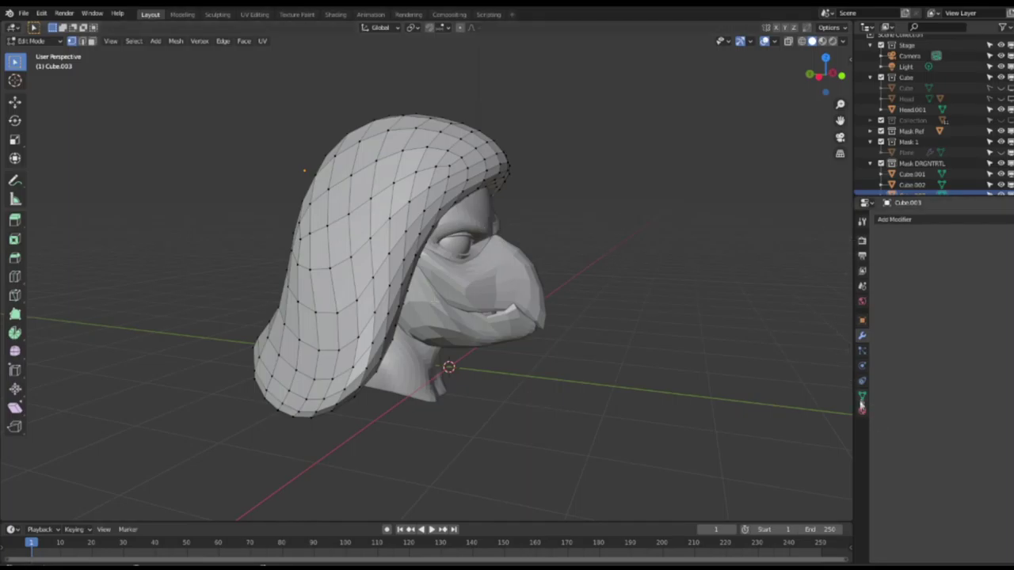
Add a Displace modifier to the hood and create a new texture named Shell for it
click(903, 220)
click(903, 285)
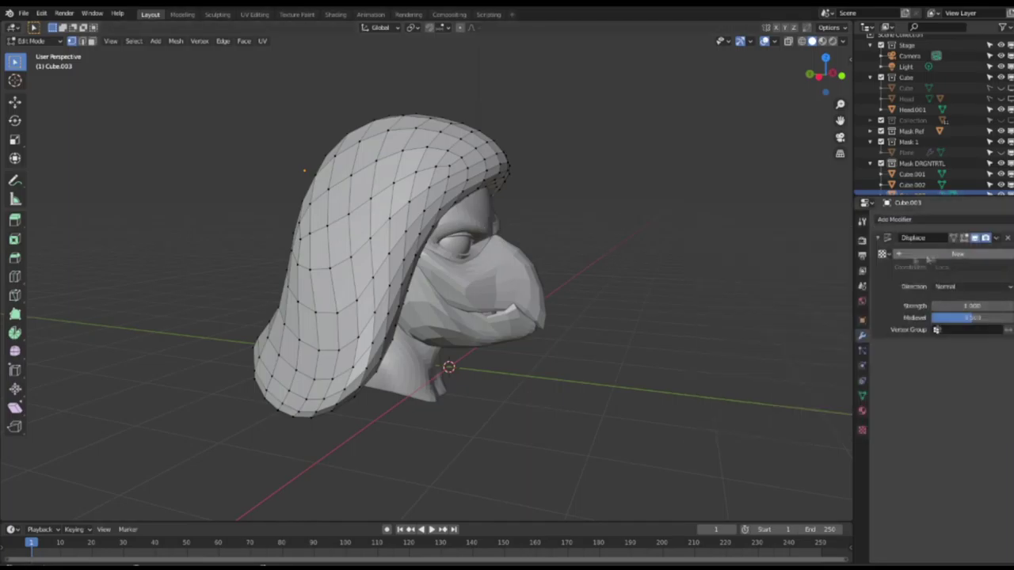
click(913, 255)
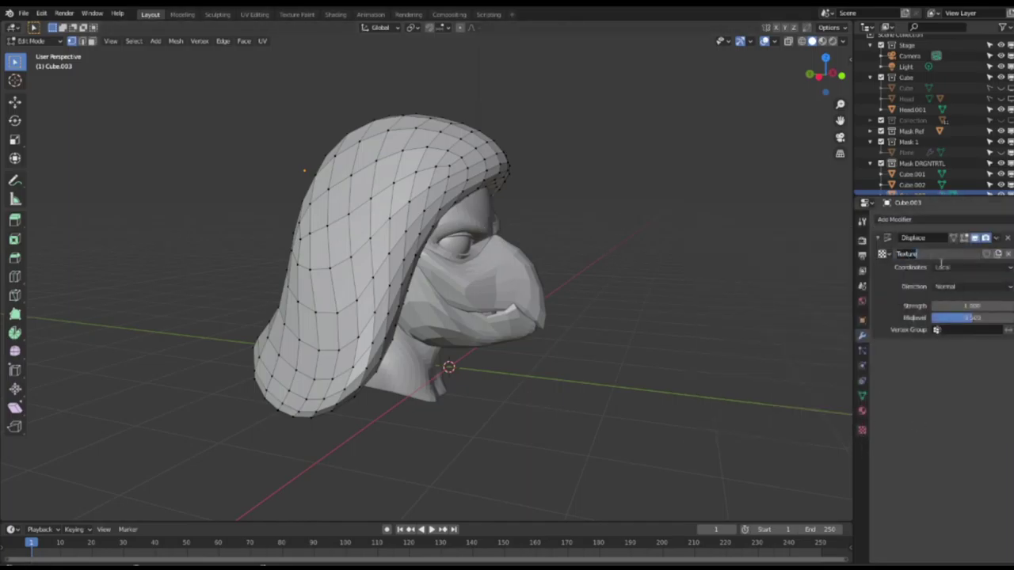
Try the Noise type for the Shell texture, then set it to Stucci
click(862, 431)
click(934, 252)
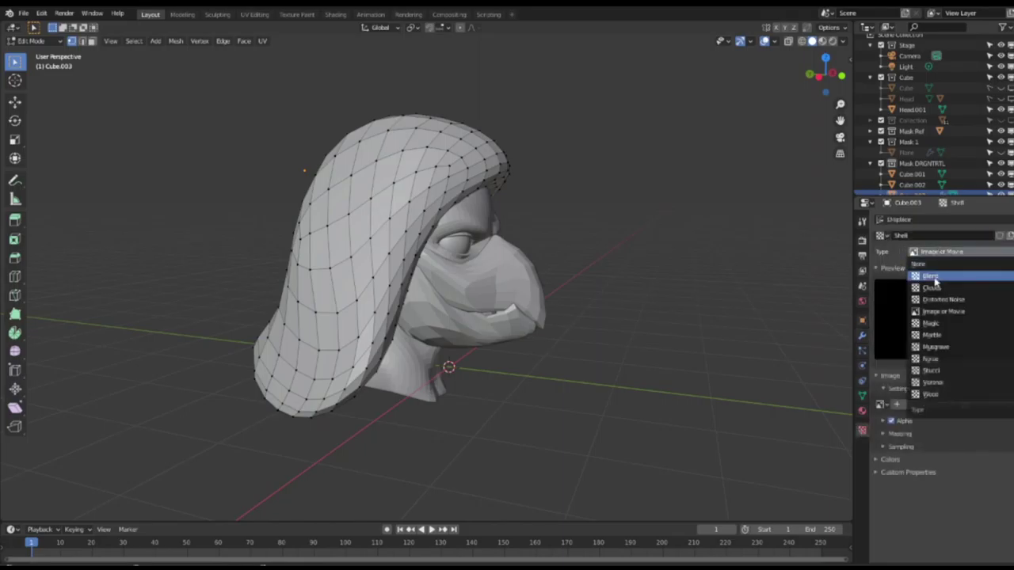
click(943, 358)
click(932, 252)
click(944, 373)
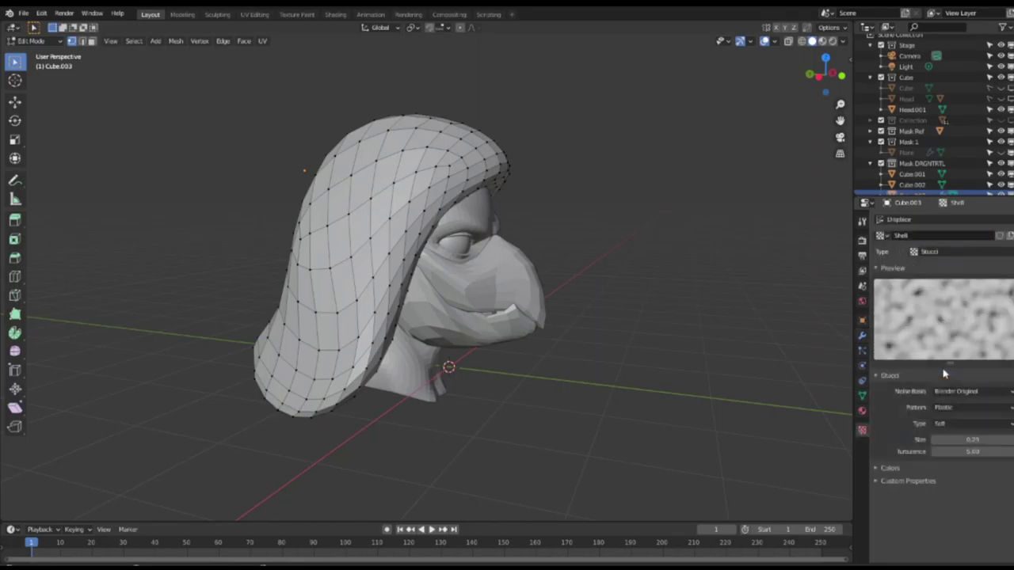
Set the direction of the hood's Displace modifier to Z
click(862, 335)
click(943, 288)
click(944, 323)
click(946, 268)
Try the Musgrave, Clouds, Blend, Distorted Noise and Voronoi types for the Shell texture in turn
click(861, 430)
click(956, 392)
click(944, 251)
click(937, 346)
click(947, 252)
click(952, 347)
click(953, 253)
click(953, 291)
click(936, 253)
click(937, 276)
click(944, 299)
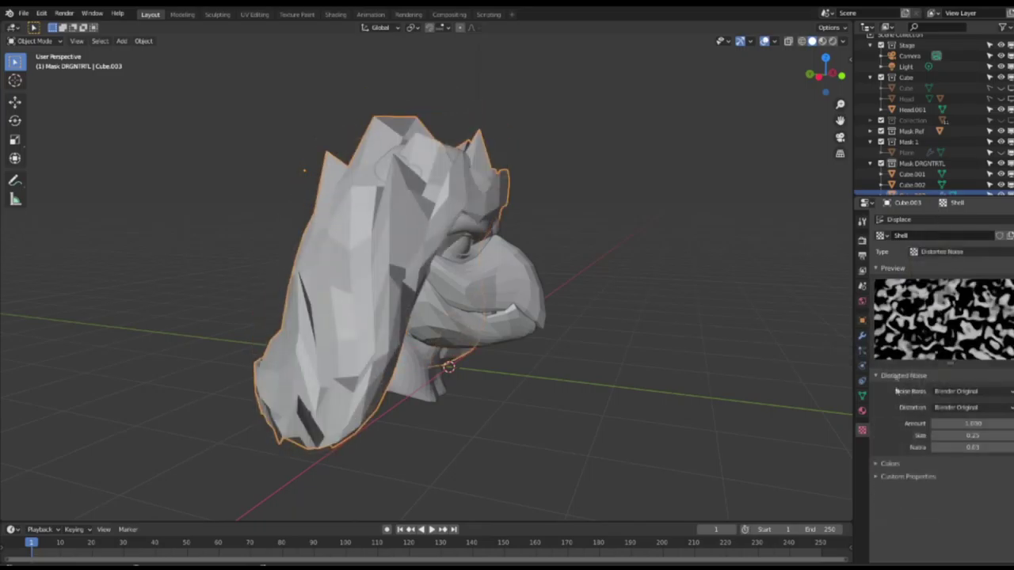
click(940, 384)
Raise the displacement strength to 1.3 and try the Marble, Wood and Distorted Noise types for the Shell texture
click(862, 335)
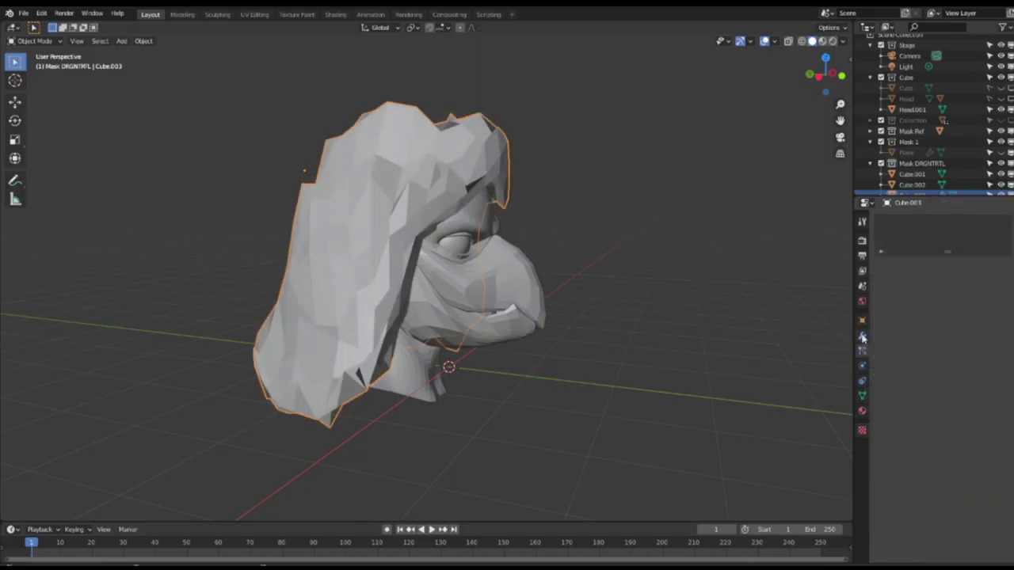
mouse_move(972, 318)
mouse_down()
mouse_move(1005, 318)
mouse_move(982, 318)
mouse_up()
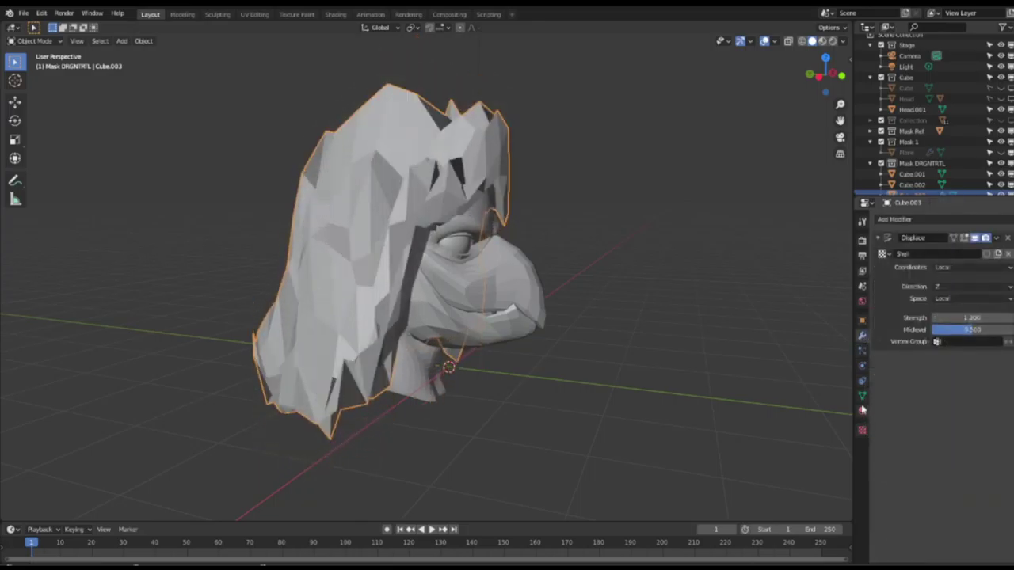
click(862, 431)
click(945, 252)
click(935, 335)
click(939, 252)
click(932, 395)
click(938, 254)
click(941, 299)
Try the X, Y and Normal directions for the hood's Displace modifier
click(862, 335)
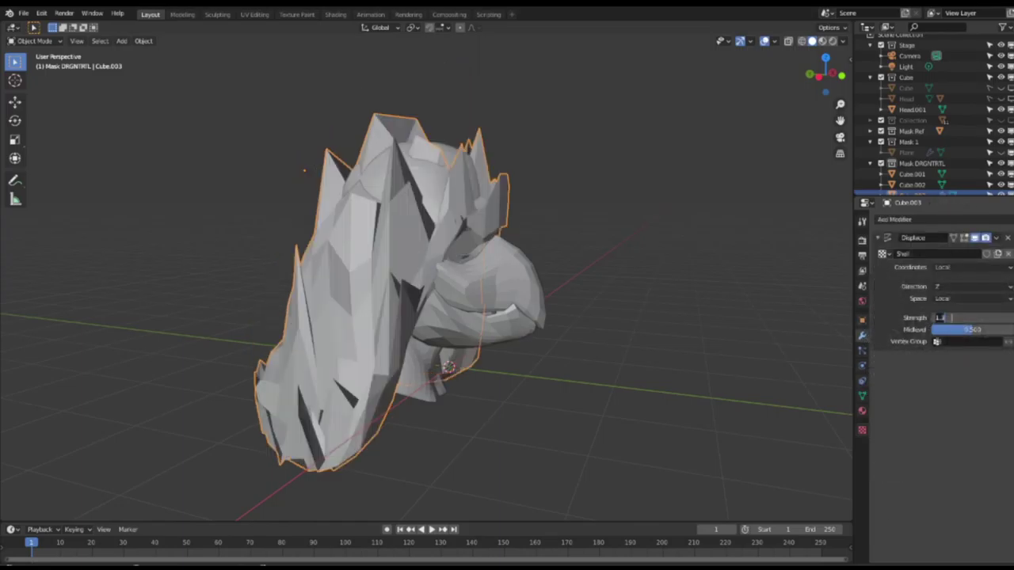
click(960, 287)
click(958, 301)
click(959, 288)
click(958, 310)
click(956, 289)
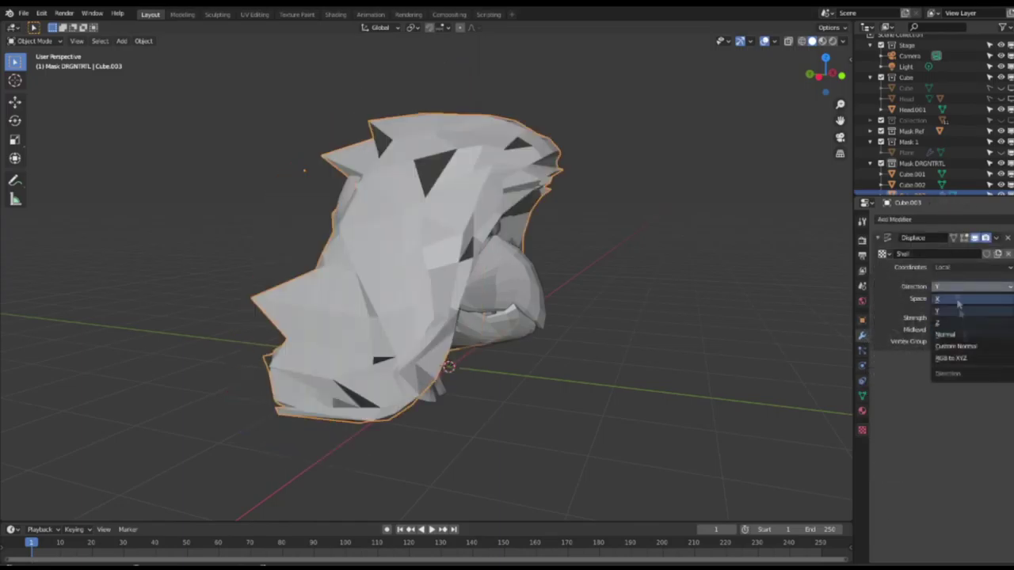
click(963, 337)
Set the Displace modifier to Global coordinates, direction Z and strength 0.8, trying direction Y before Z
click(957, 269)
click(960, 290)
click(960, 288)
click(958, 310)
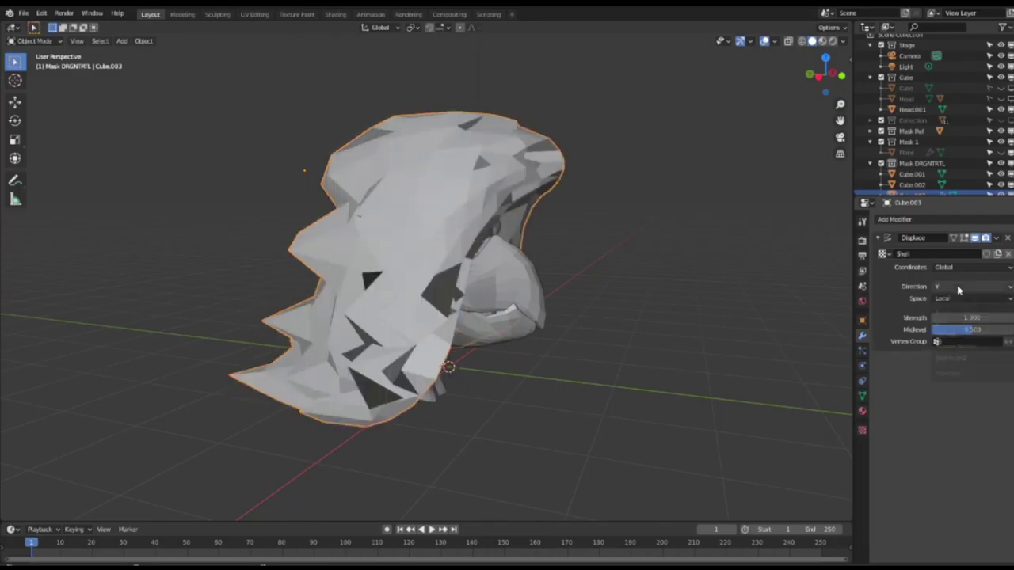
click(958, 287)
click(957, 322)
drag(960, 319, 885, 318)
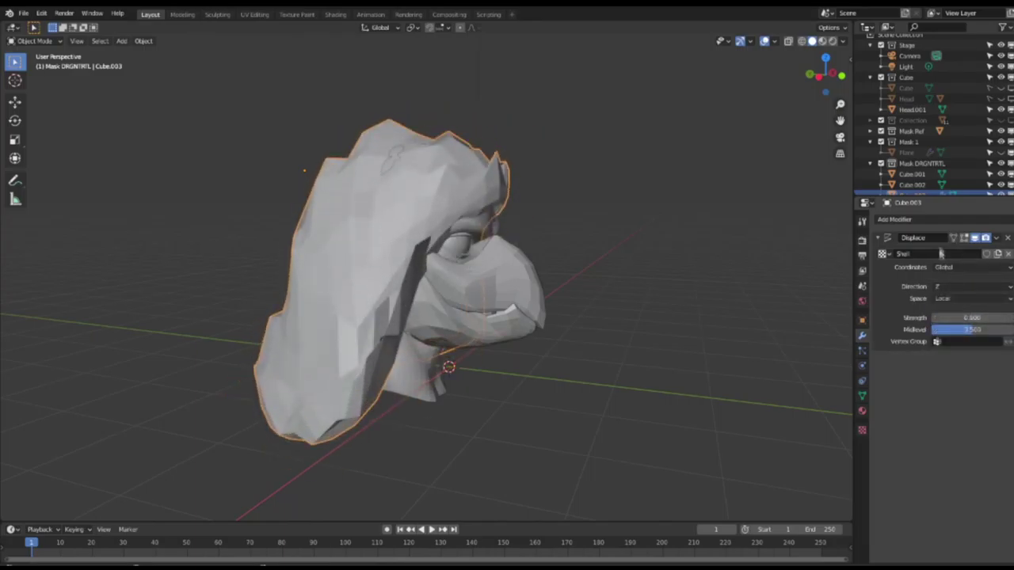
Set the Shell texture's type back to Stucci and adjust the displacement strength
click(862, 429)
click(949, 252)
click(944, 376)
click(863, 336)
mouse_move(963, 318)
mouse_down()
mouse_move(942, 318)
mouse_move(996, 319)
mouse_move(966, 319)
mouse_up()
Remove the Displace modifier from the hood and return to Edit Mode
click(1007, 237)
key(Tab)
middle_drag(475, 218, 413, 247)
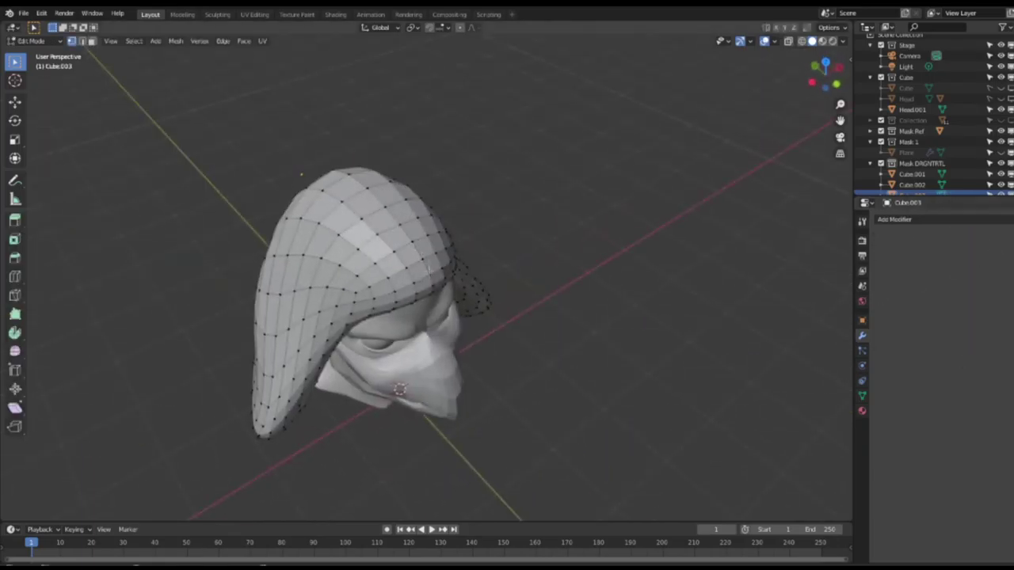
middle_drag(460, 275, 405, 269)
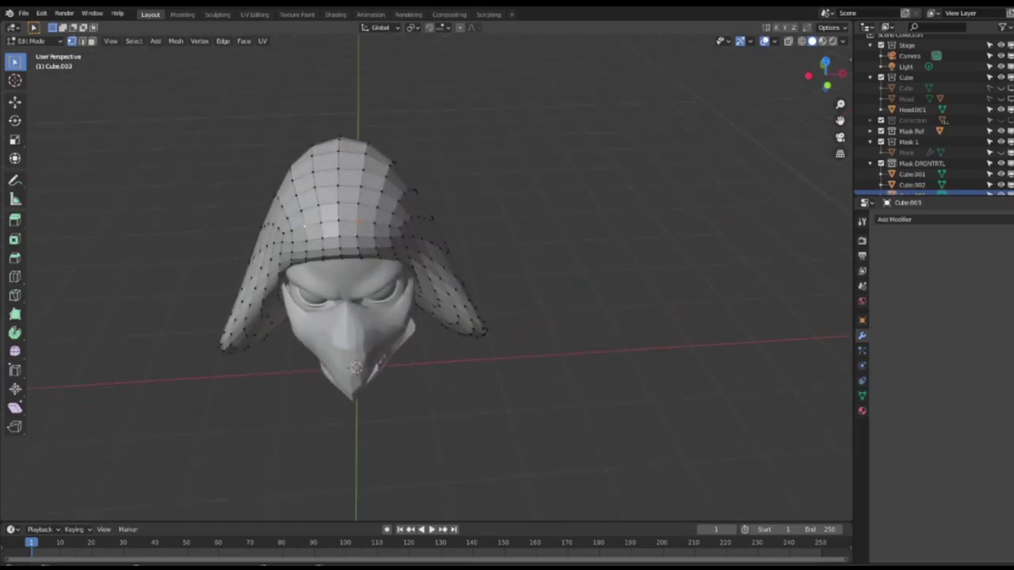
Change the transform pivot point for editing the hood's vertices
right_click(460, 247)
click(413, 28)
click(432, 64)
right_click(546, 212)
middle_drag(546, 212, 406, 204)
Try moving selected vertices at the hood's front brim along Z and then freely outward
click(447, 178)
key(g)
key(z)
right_click(386, 186)
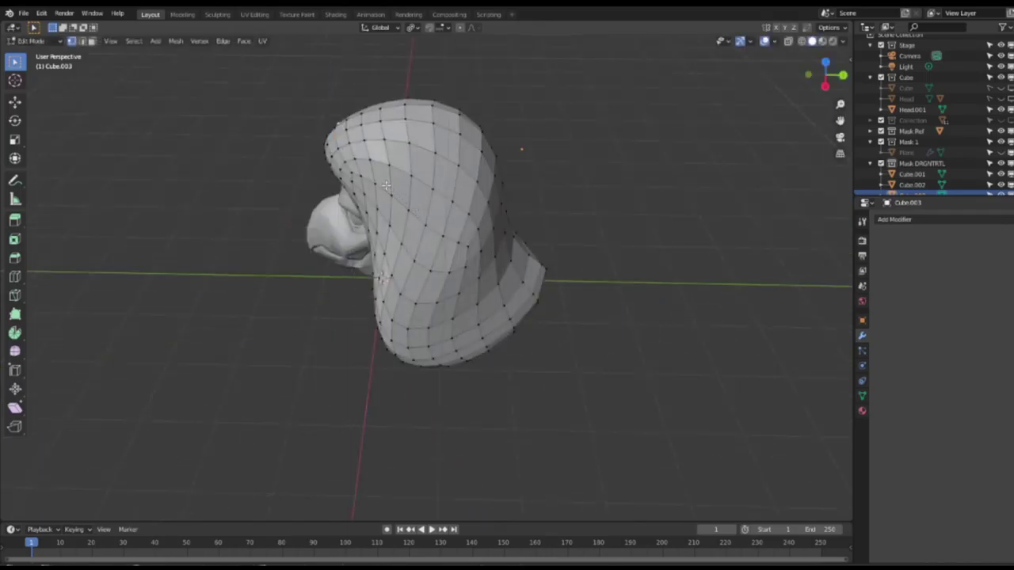
key(g)
key(y)
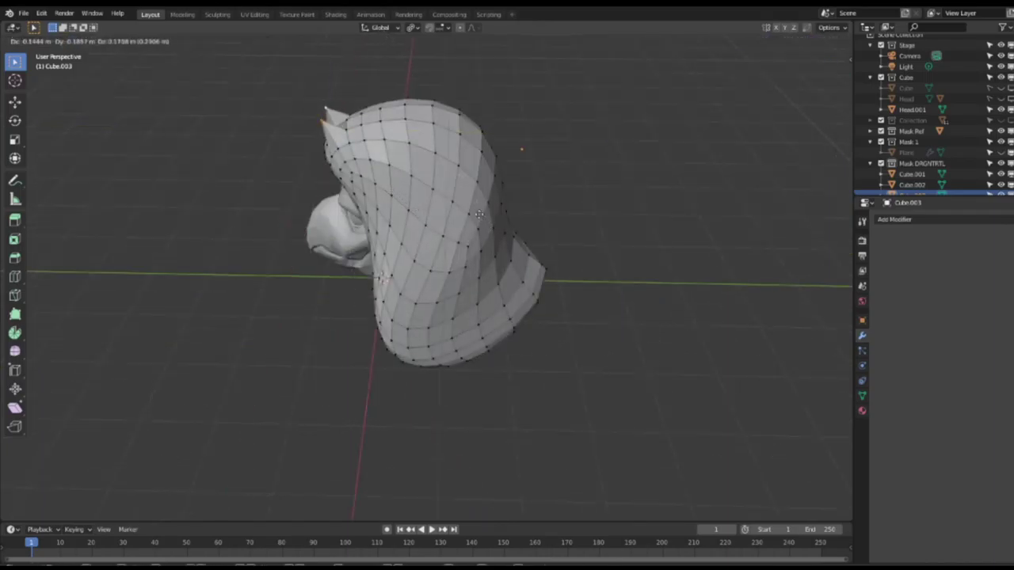
click(479, 214)
Select alternate vertices across the top and back of the hood and try to scale them
middle_drag(479, 214, 454, 215)
key(s)
middle_drag(389, 197, 358, 213)
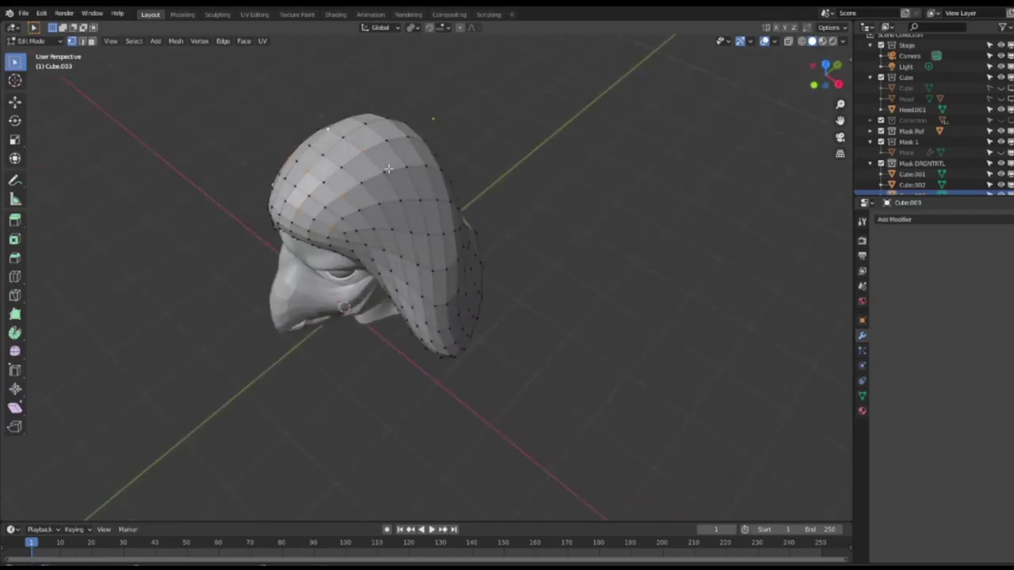
middle_drag(409, 165, 364, 145)
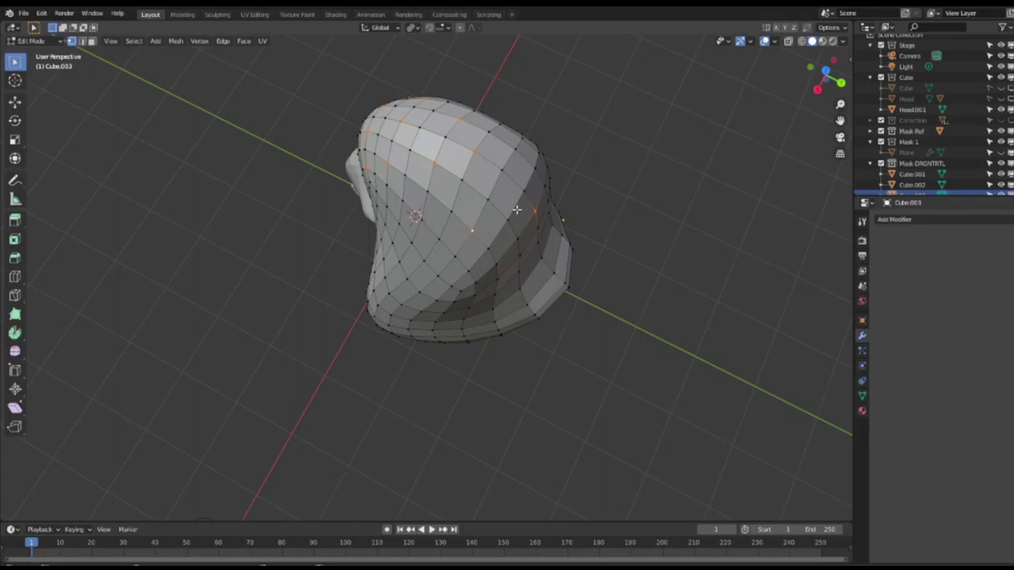
middle_drag(546, 199, 590, 167)
click(499, 96)
key(s)
key(s)
right_click(562, 225)
Switch the transform pivot point again and retry scaling the selected hood vertices
click(413, 28)
click(428, 80)
key(s)
right_click(561, 192)
key(s)
right_click(522, 76)
middle_drag(680, 205, 634, 222)
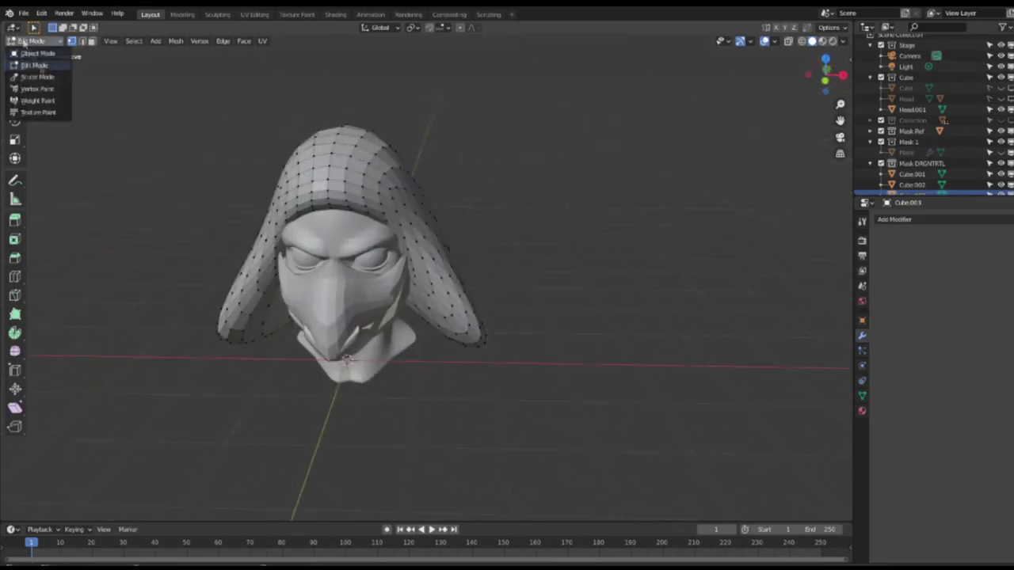
Try selecting random vertices on the hood
click(134, 40)
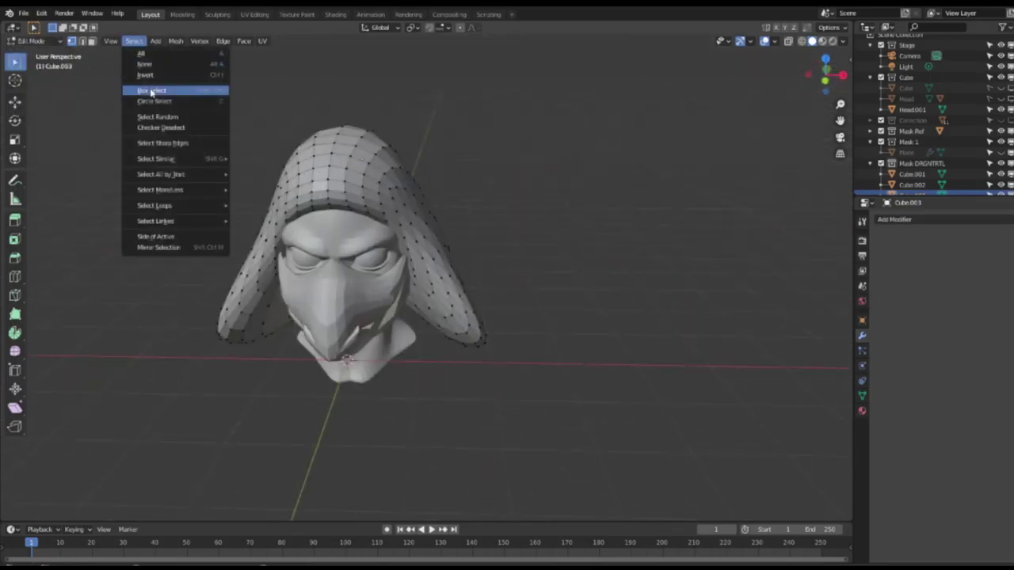
click(190, 116)
click(134, 40)
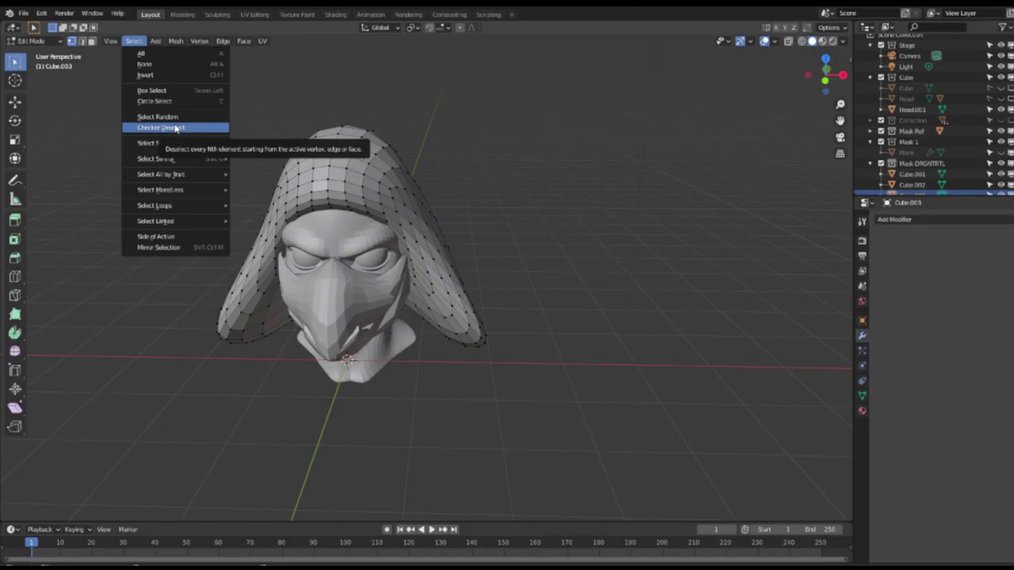
Select all of the hood's vertices in top view
middle_drag(493, 137, 395, 141)
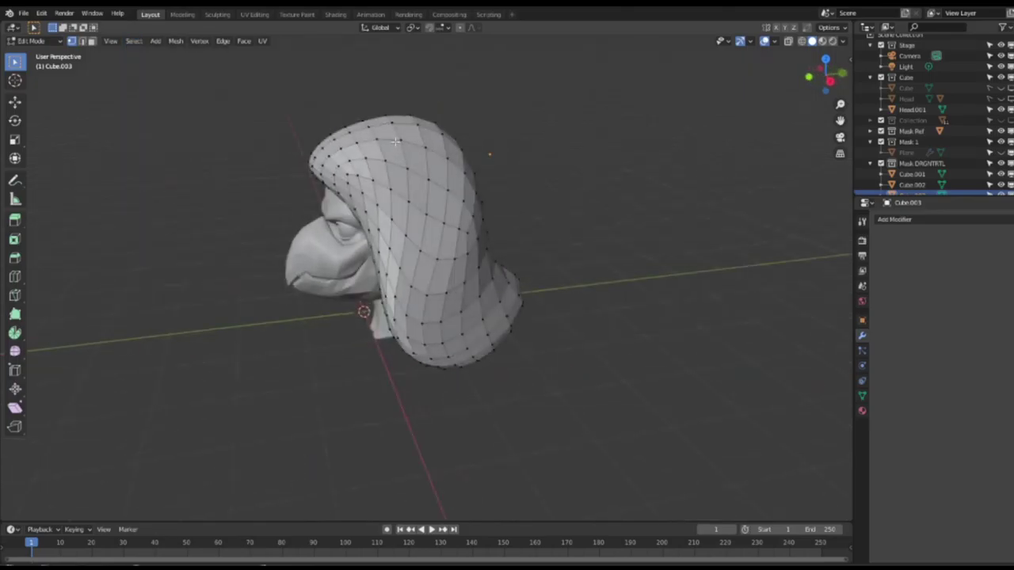
key(KP_7)
key(a)
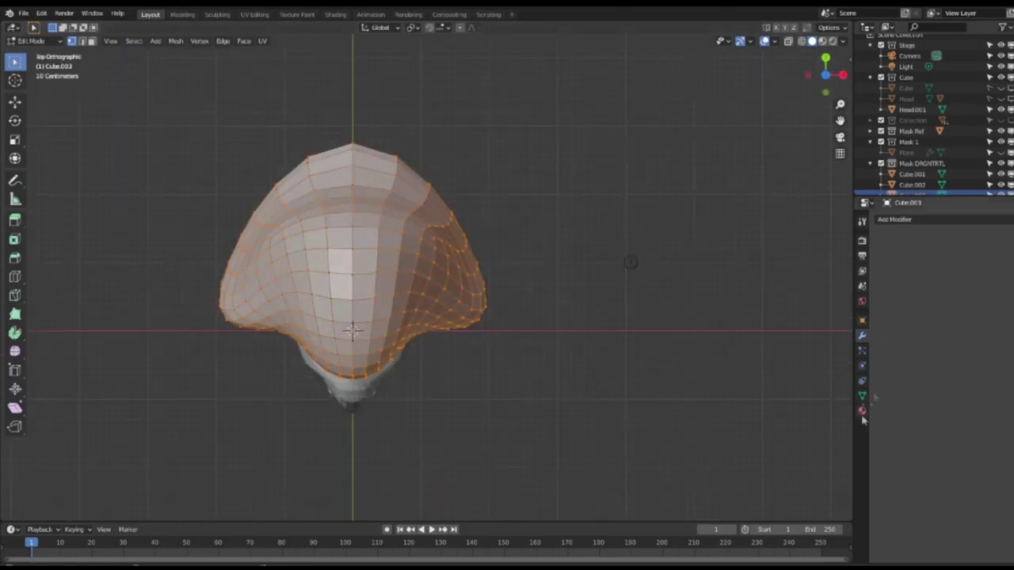
Add a Displace modifier to the hood and assign the existing Shell texture to it
click(894, 219)
click(818, 340)
click(973, 220)
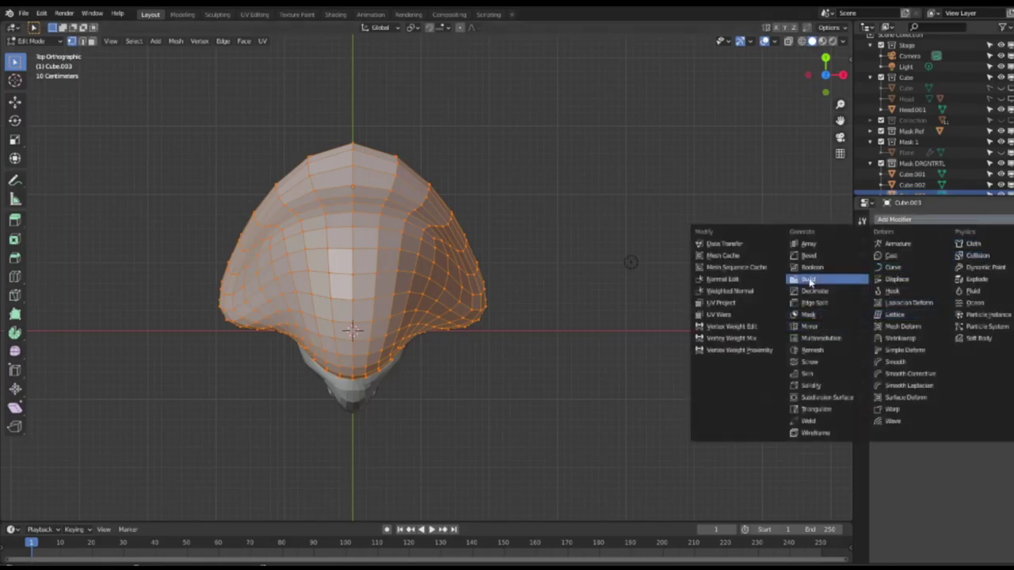
click(897, 281)
middle_drag(757, 295, 715, 204)
click(883, 254)
click(899, 280)
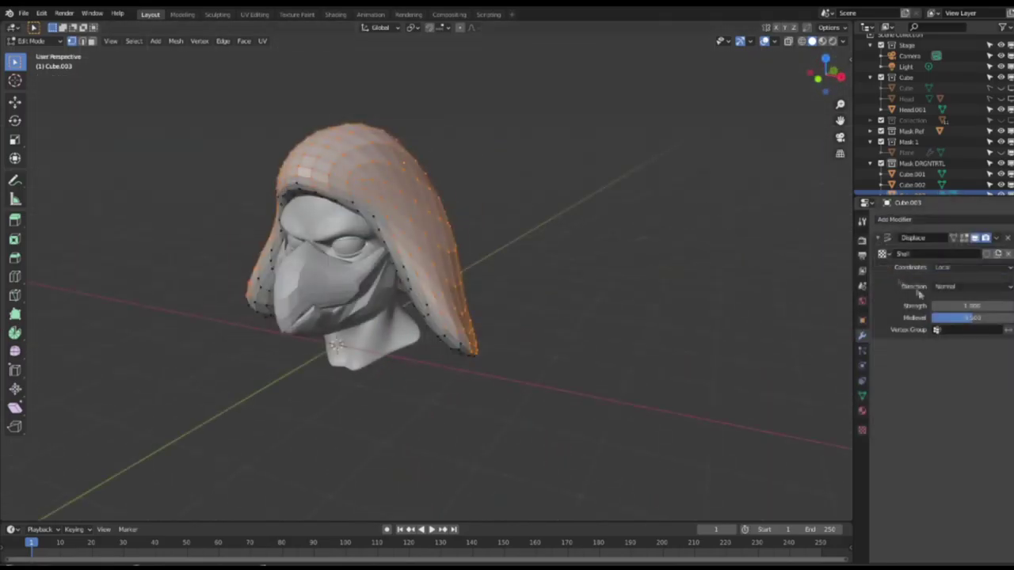
Set the Shell texture's Stucci size to 0.23 in Object Mode, then discard the hood's Displace modifier
click(998, 253)
key(Tab)
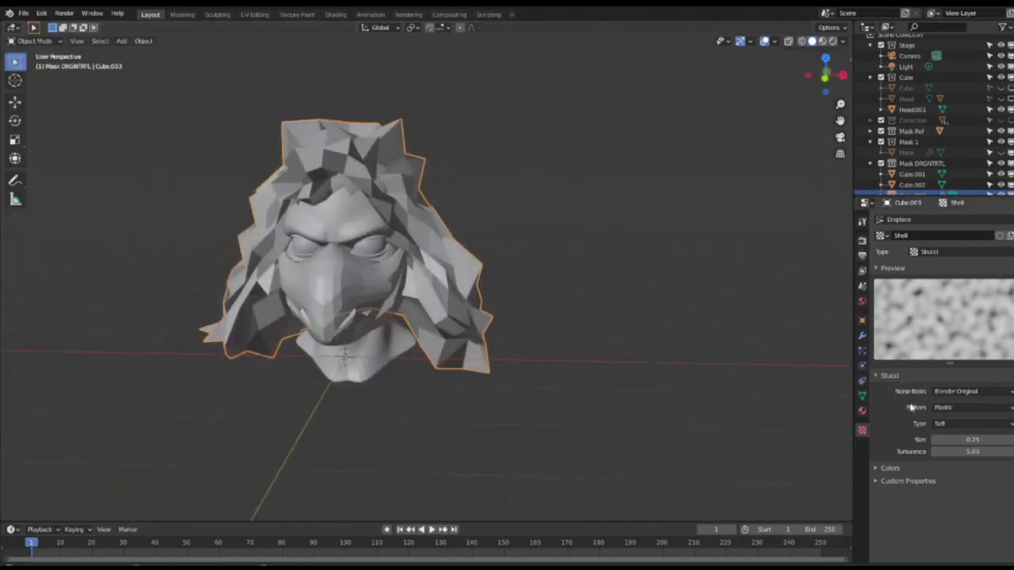
drag(971, 438, 944, 439)
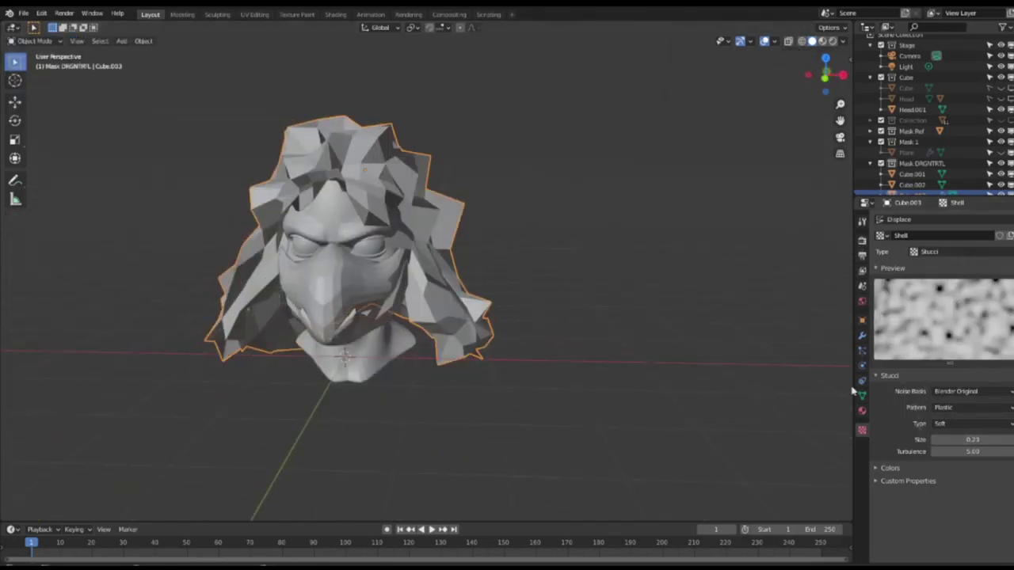
click(861, 335)
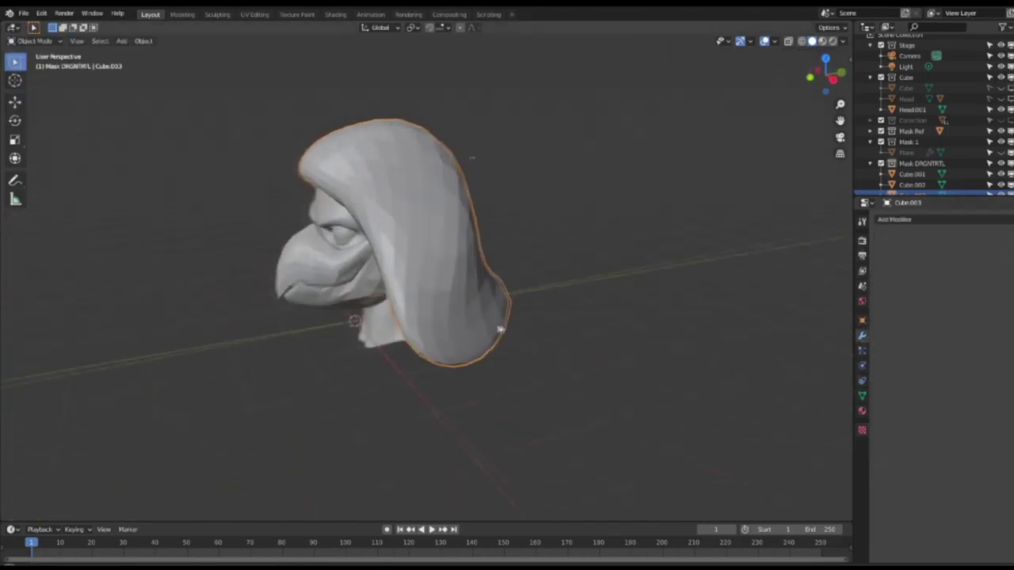
middle_drag(467, 325, 481, 333)
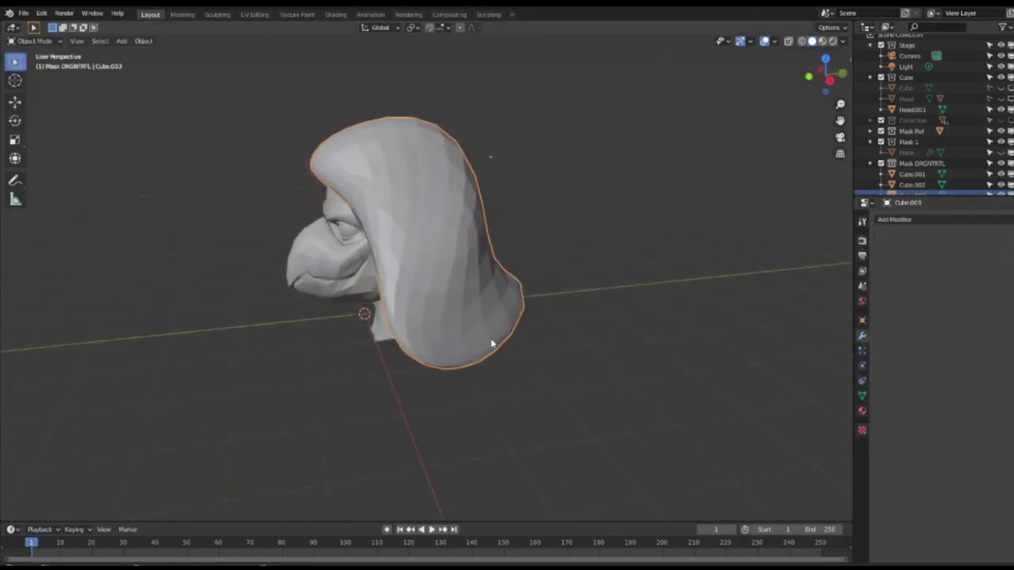
Apply Checker Deselect to the hood's vertices in Edit Mode and raise the remaining ones about 0.24 m along Z
key(Tab)
click(133, 40)
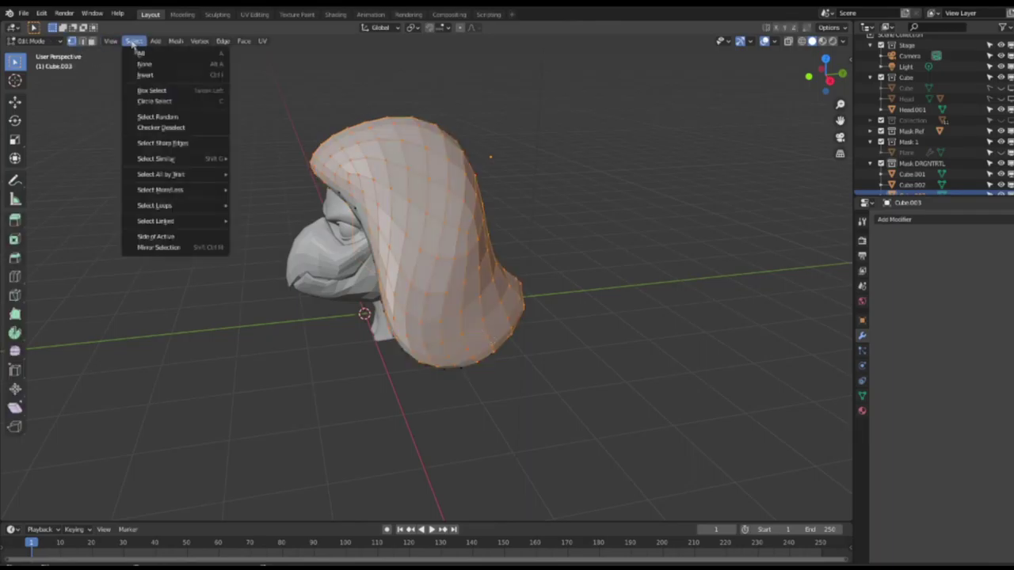
click(158, 141)
key(g)
key(z)
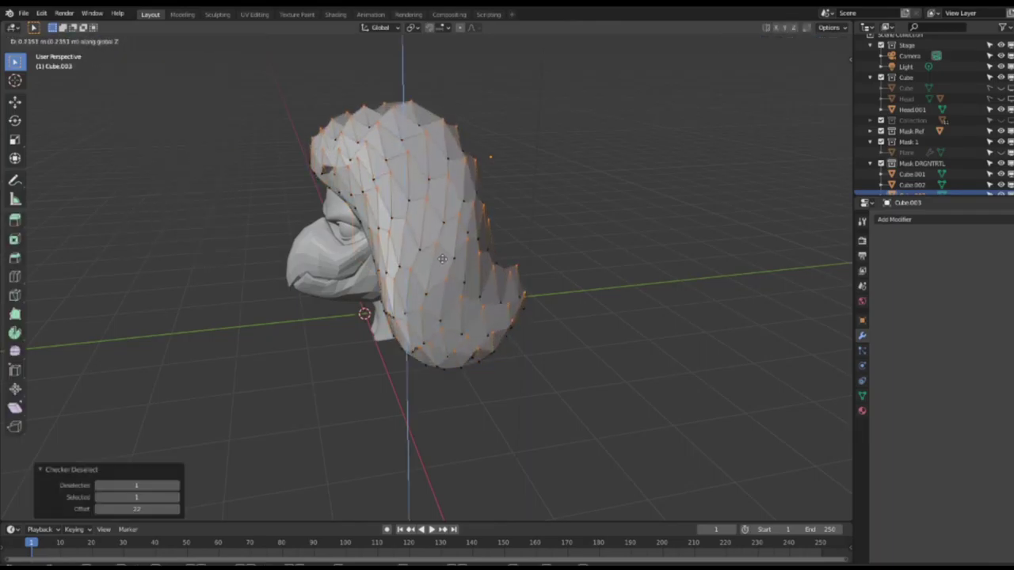
click(443, 258)
Try to move the raised alternate vertices along Y
key(g)
key(y)
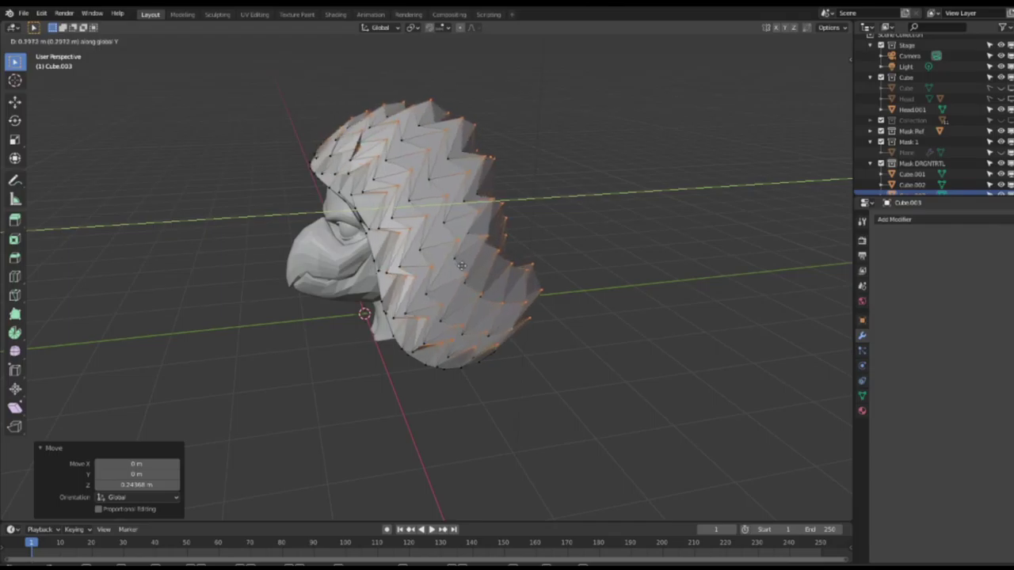
right_click(461, 267)
Apply Checker Deselect to a vertex loop around the hood and try moving the remaining vertices about 0.3 m along Y
middle_drag(462, 268, 567, 278)
alt+click(370, 215)
middle_drag(390, 248, 483, 237)
click(134, 41)
click(172, 129)
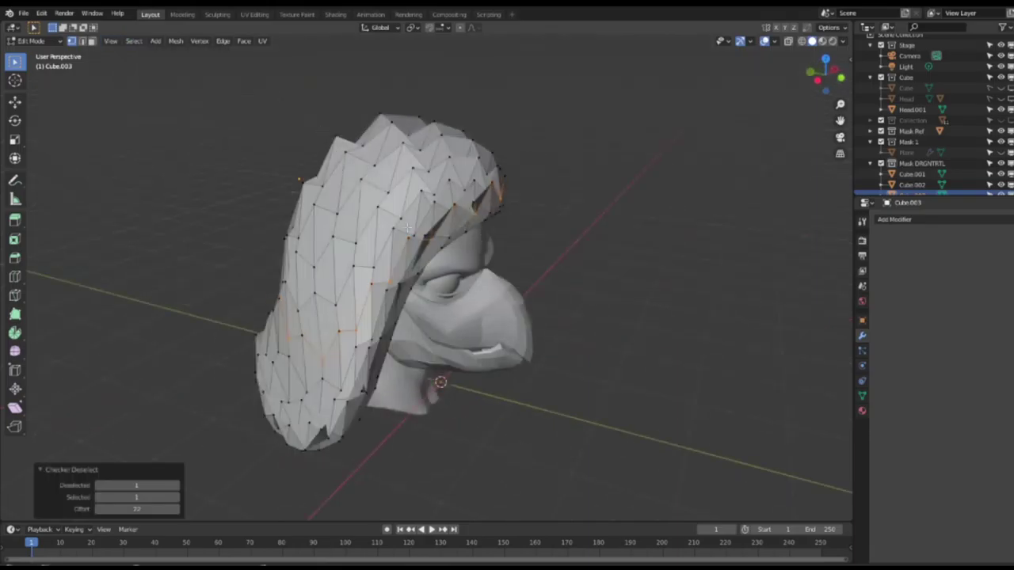
middle_drag(262, 475, 303, 480)
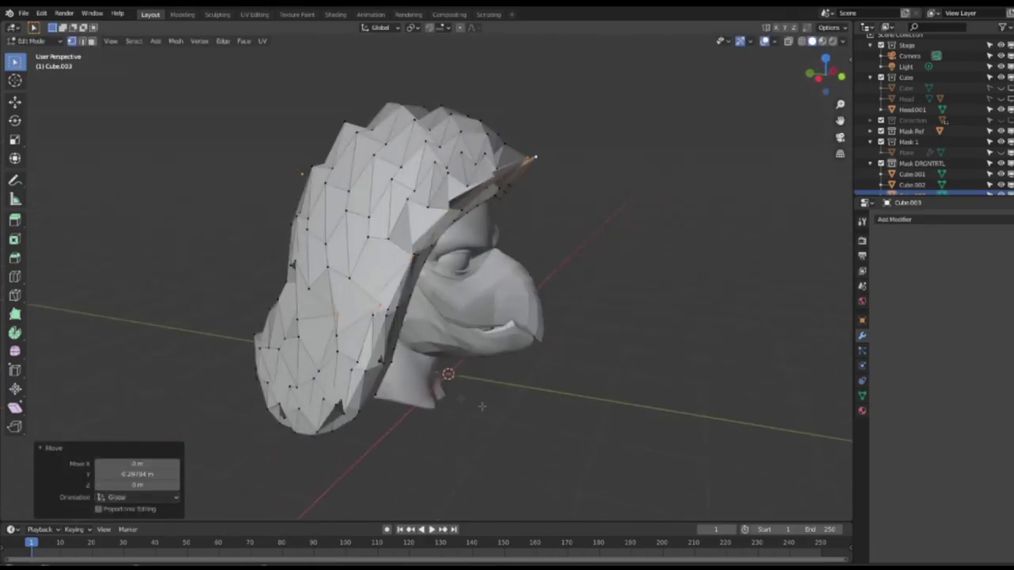
Select another set of hood vertices, apply Checker Deselect and try to move the remaining ones along Y
click(334, 309)
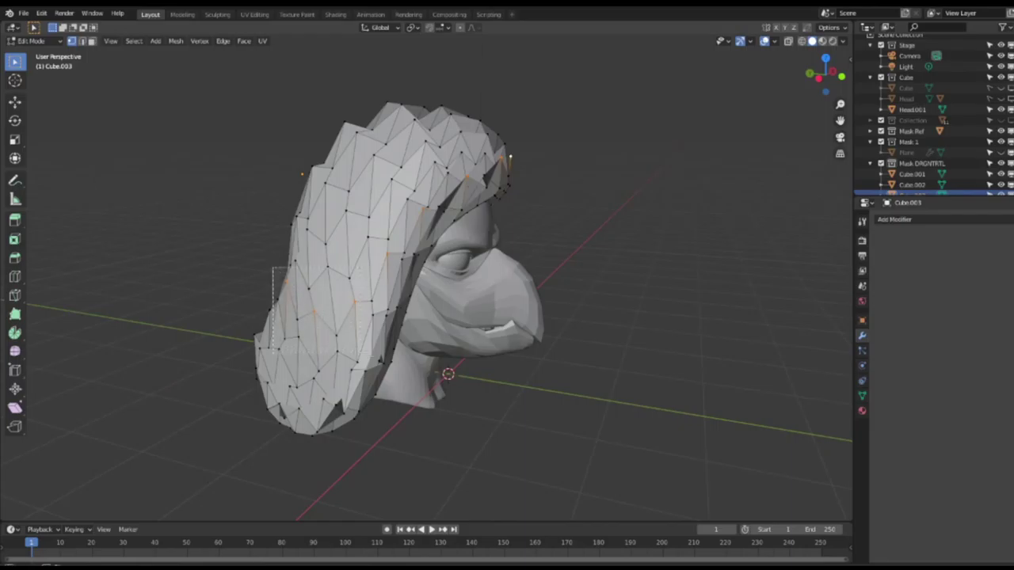
click(134, 41)
click(175, 129)
key(g)
middle_drag(339, 291, 578, 319)
key(g)
key(y)
click(483, 292)
Try to move the alternate hood vertices along Z and reposition vertices near the front brim freely
key(g)
key(z)
click(636, 299)
click(343, 253)
key(g)
middle_drag(377, 273, 385, 251)
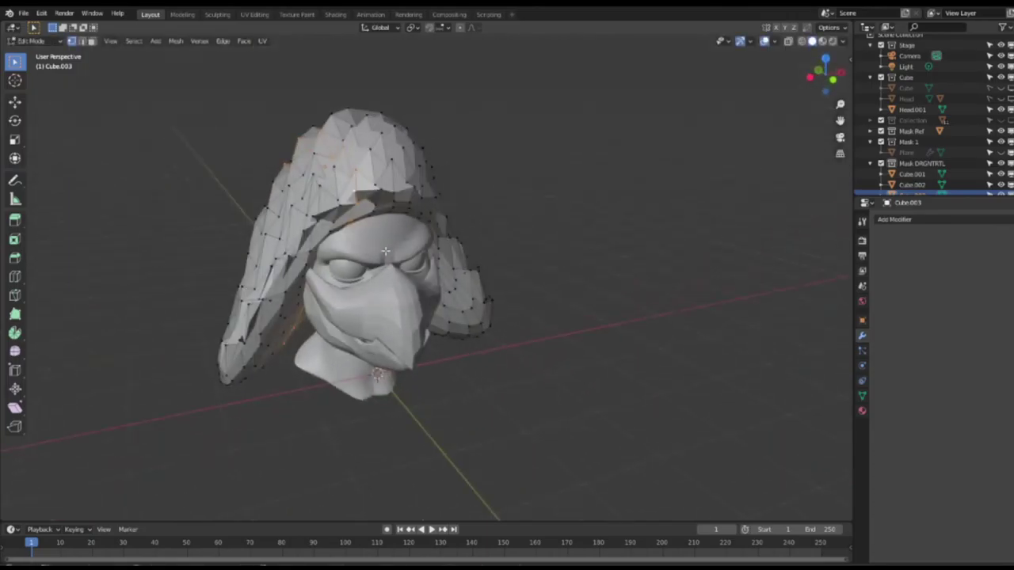
Move the selected vertices at the hood's front brim and the next ones beside the face along Z
click(415, 270)
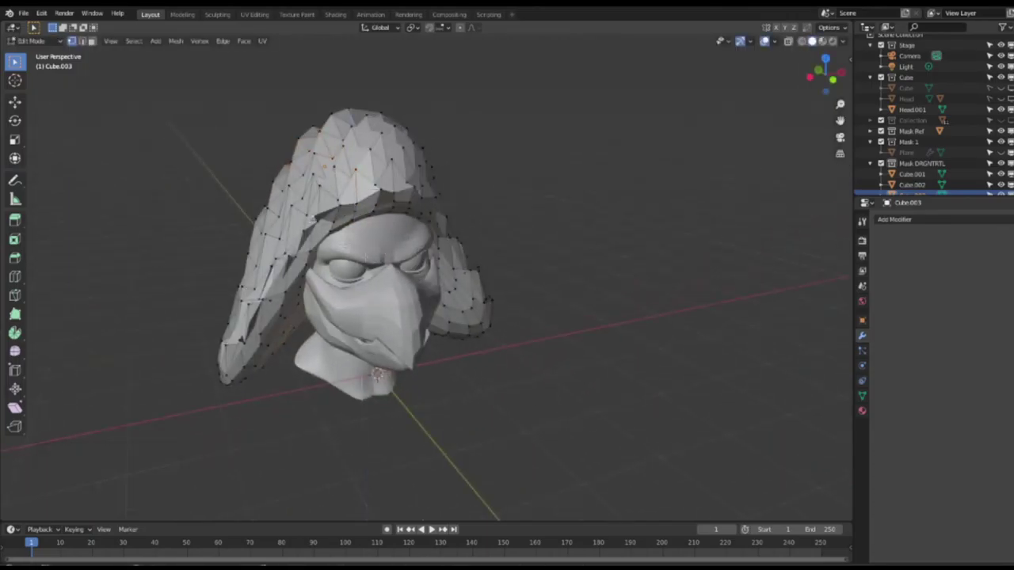
key(g)
key(z)
click(311, 238)
click(298, 261)
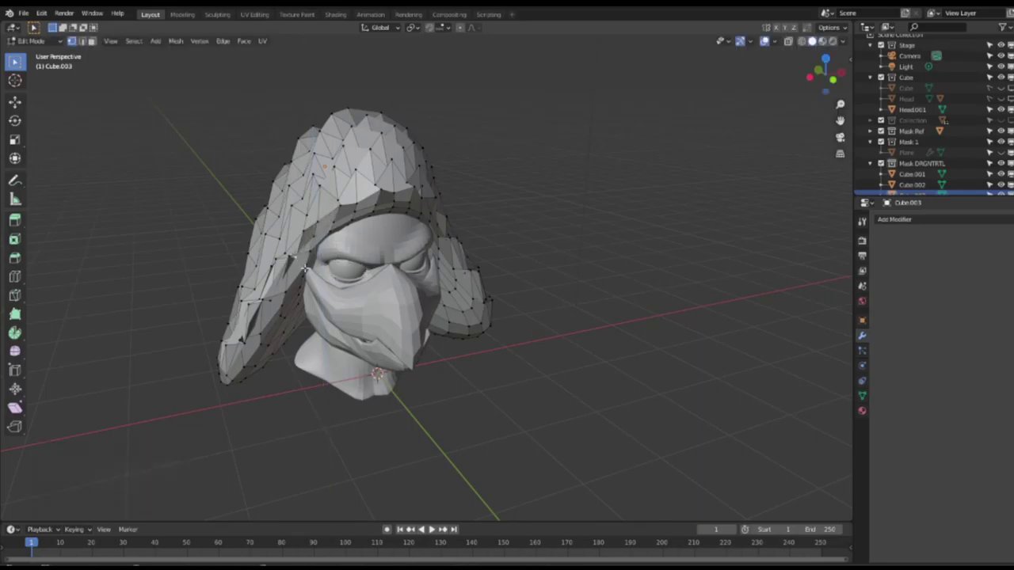
key(g)
key(z)
click(306, 290)
Reposition vertices on the lower part of the hood's side flap along Z to form overlapping points
click(266, 300)
key(g)
key(z)
click(311, 317)
click(243, 344)
key(g)
key(z)
click(295, 366)
Move vertices down the hood's opposite side flap along Z, working from the temple to the flap's tip
middle_drag(474, 277, 393, 262)
click(412, 245)
key(g)
key(z)
click(424, 285)
click(439, 285)
key(g)
key(z)
click(445, 316)
click(462, 317)
key(g)
key(z)
click(464, 328)
Lower another vertex on the side of the hood by about 0.23 m along Z
middle_drag(464, 328, 511, 316)
click(451, 236)
key(g)
key(z)
click(451, 275)
middle_drag(451, 276, 361, 260)
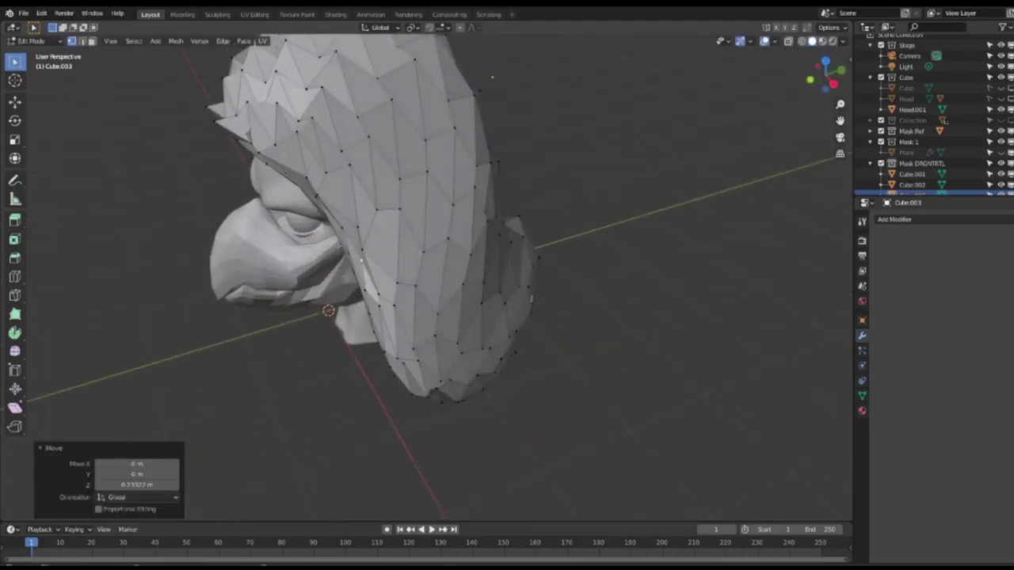
Select the zigzag vertex loop around the hood's middle, try scaling it, and move the selected vertices along Z
alt+click(298, 133)
middle_drag(352, 195, 329, 183)
key(s)
right_click(344, 202)
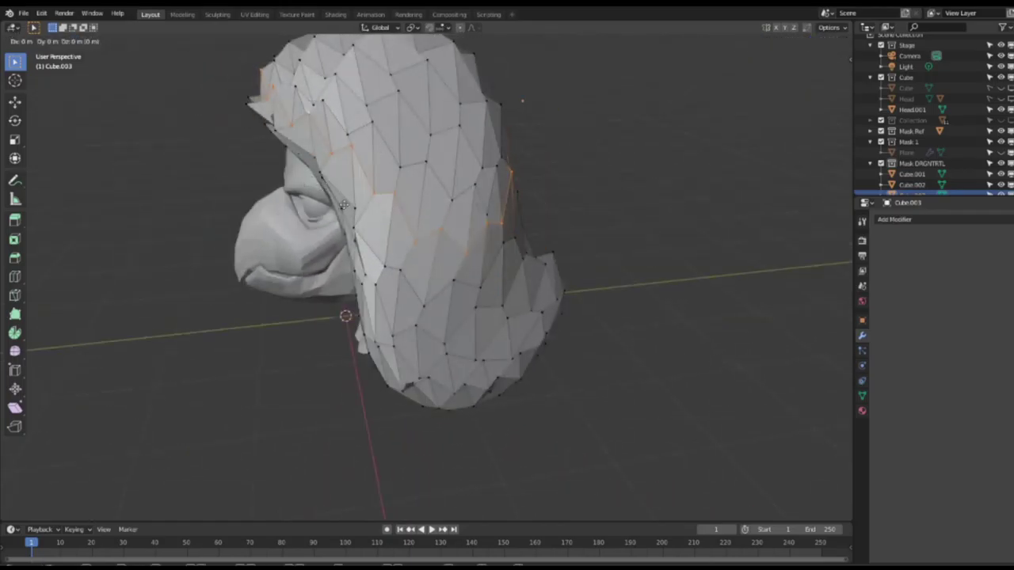
key(z)
click(367, 193)
middle_drag(367, 193, 240, 258)
scroll(361, 184, down, 3)
scroll(261, 257, up, 2)
middle_drag(348, 254, 556, 138)
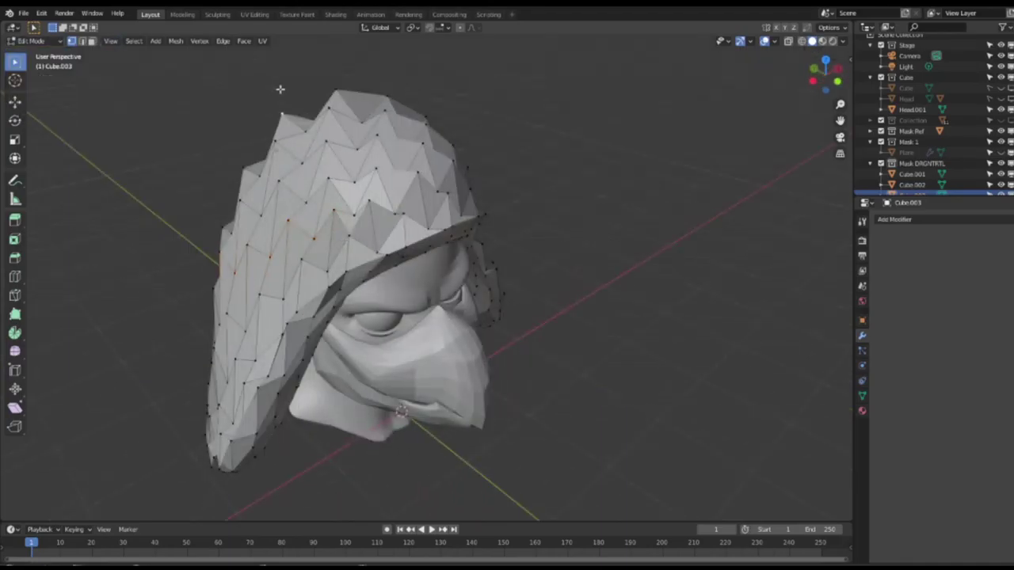
Select the whole hood and examine its jagged surface in Object Mode and Edit Mode from several sides
middle_drag(280, 88, 429, 129)
key(a)
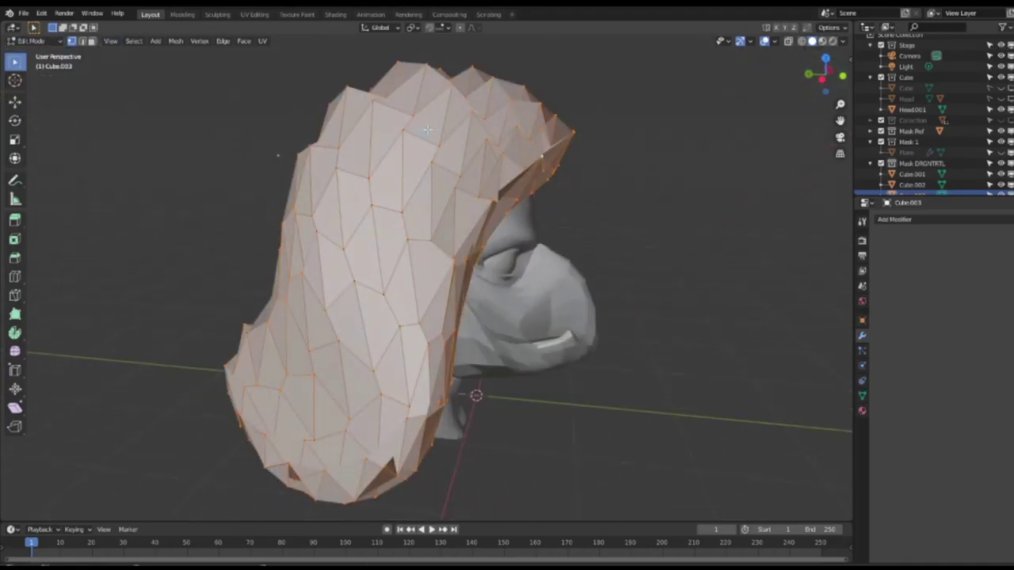
click(31, 40)
click(35, 60)
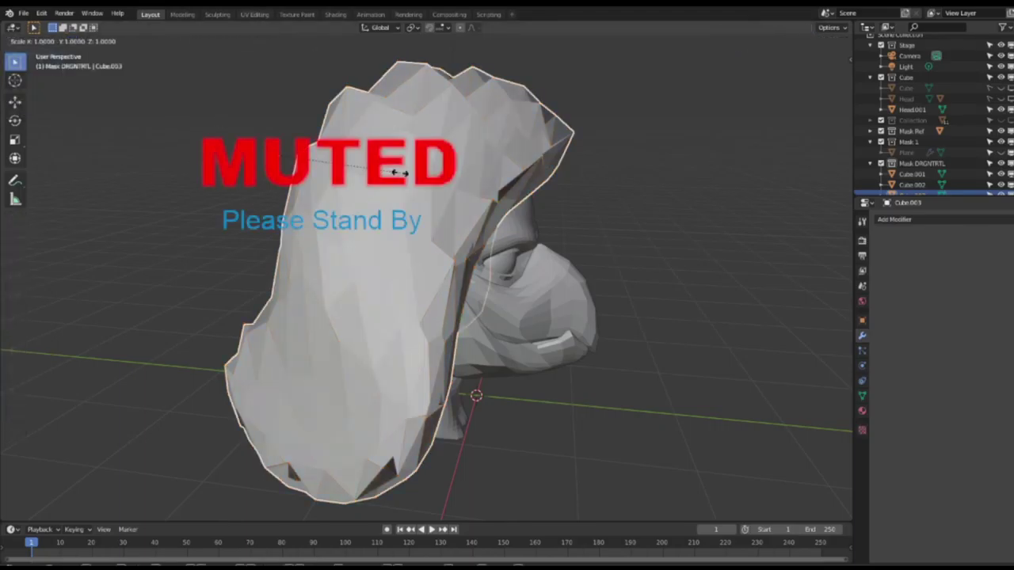
middle_drag(366, 134, 169, 143)
key(Tab)
middle_drag(379, 213, 446, 231)
key(Tab)
key(Tab)
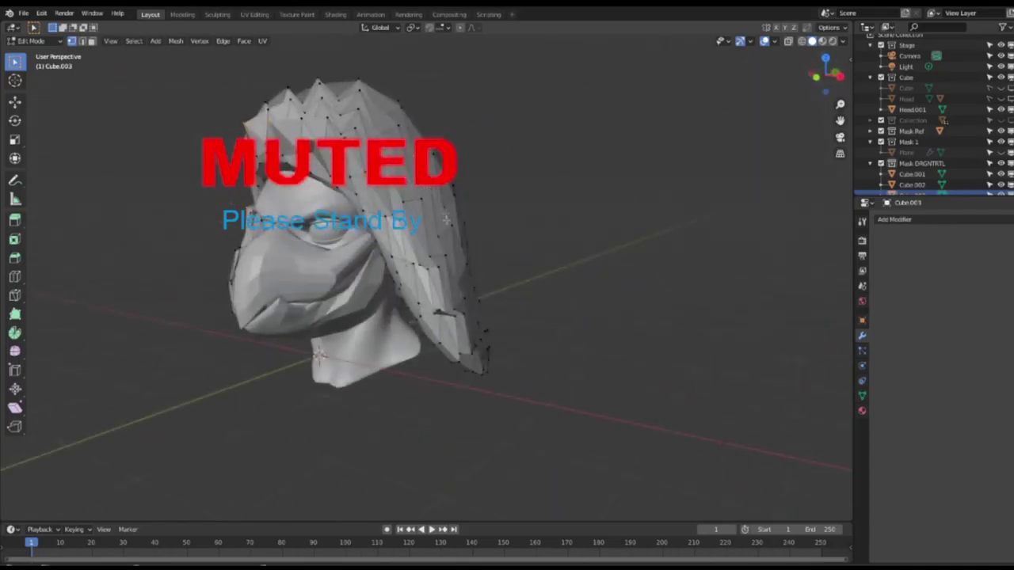
scroll(446, 230, down, 1)
scroll(911, 158, down, 1)
middle_drag(631, 281, 476, 123)
middle_drag(513, 211, 626, 166)
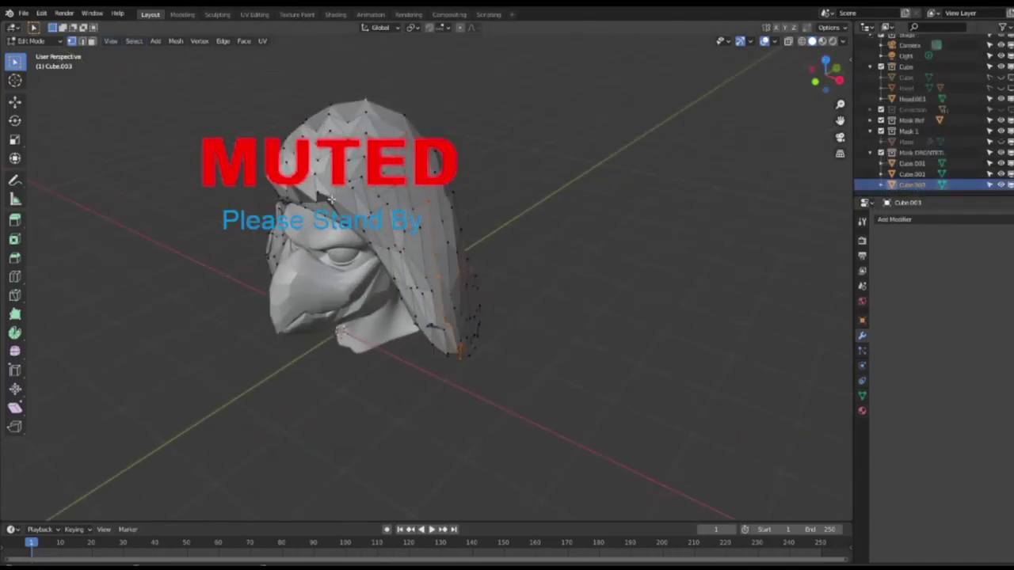
Try scaling the selected alternate vertices of the hood, then move them along Z
middle_drag(331, 198, 373, 202)
key(s)
right_click(396, 194)
middle_drag(455, 196, 415, 206)
scroll(421, 217, up, 4)
key(g)
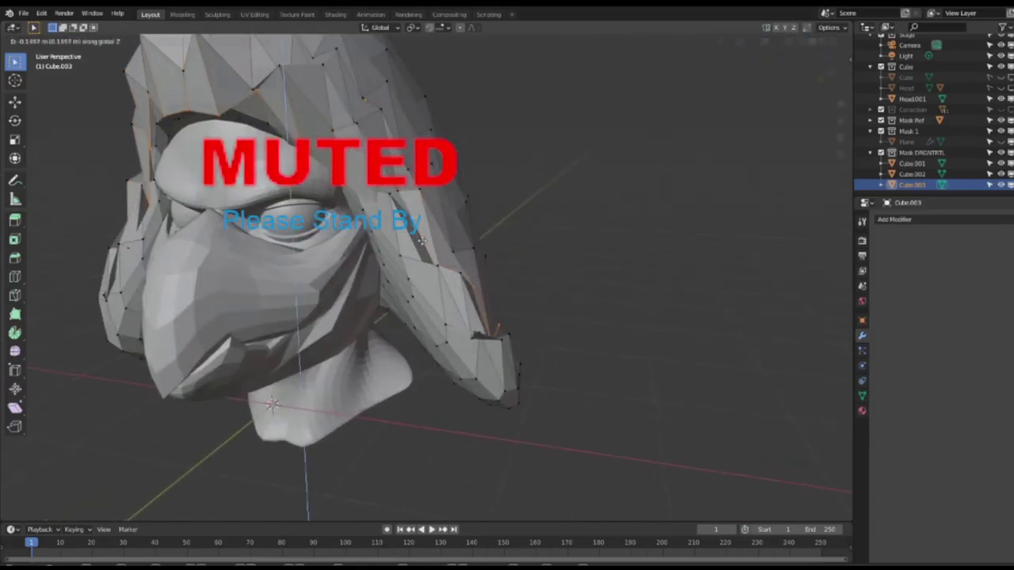
key(z)
click(416, 262)
Move a vertex on the hood's side flap and another near the front brim along Z
click(441, 265)
key(g)
right_click(439, 258)
key(g)
key(z)
click(435, 245)
middle_drag(313, 125, 373, 133)
click(374, 134)
key(g)
key(z)
click(353, 162)
Display the mesh in wireframe, lower a front hood vertex about 0.27 m along Z, and restore solid shading
click(258, 148)
middle_drag(285, 158, 253, 127)
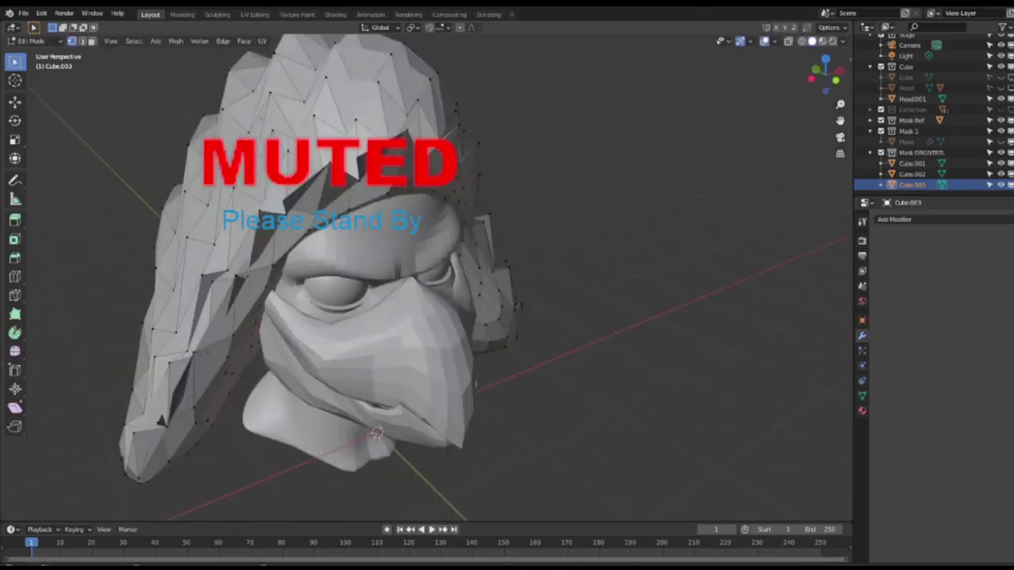
click(386, 208)
click(842, 41)
click(802, 42)
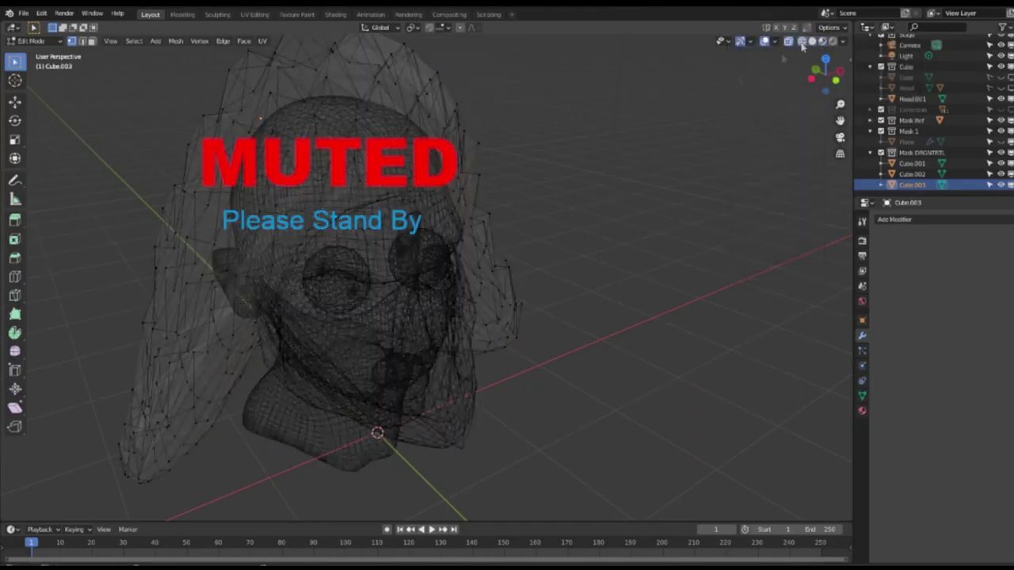
middle_drag(426, 200, 372, 173)
click(278, 105)
key(g)
key(z)
click(354, 128)
click(790, 42)
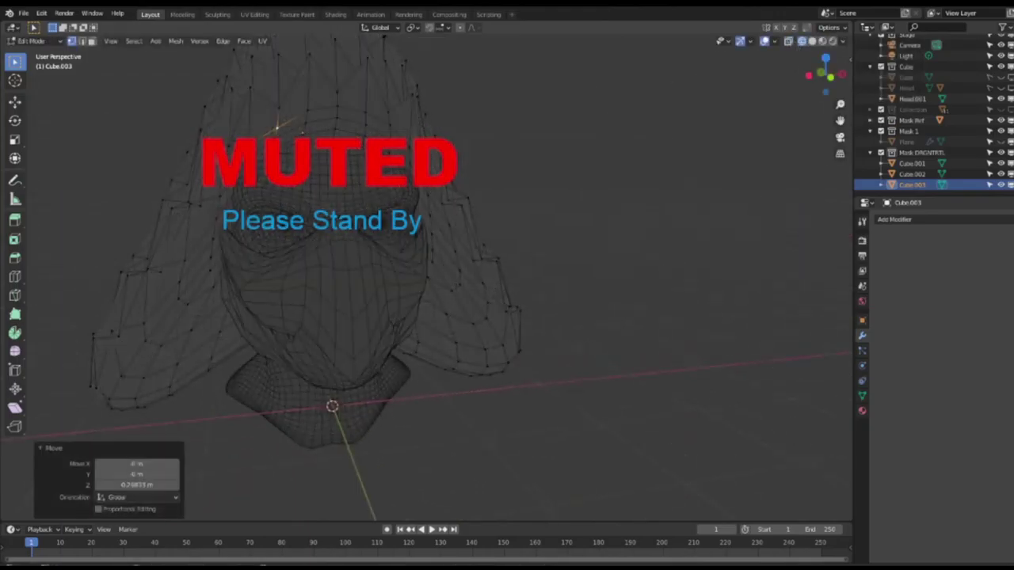
click(228, 146)
click(788, 42)
middle_drag(356, 148, 397, 150)
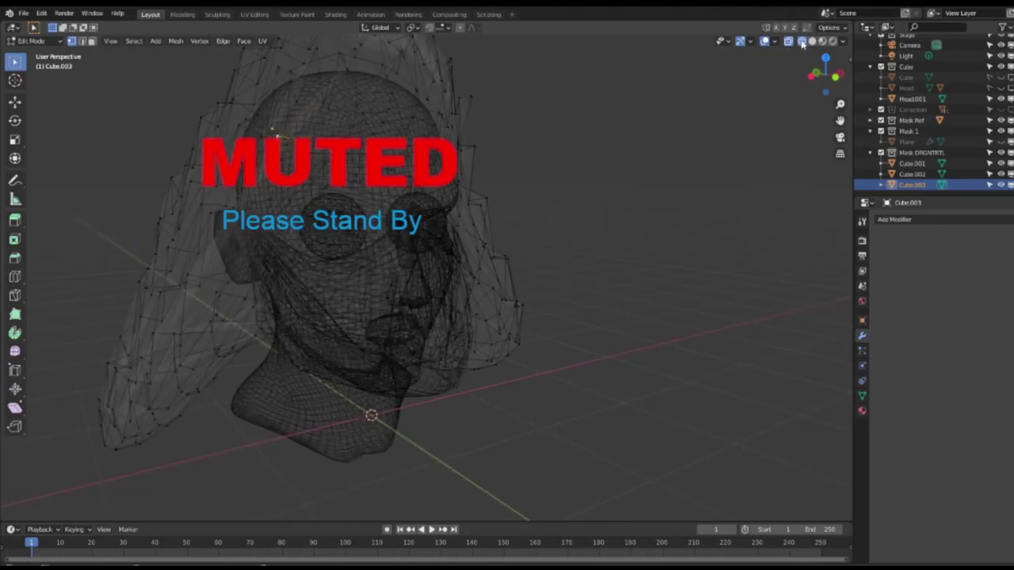
click(812, 41)
Move two vertices along the hood's front brim along Z
key(g)
key(z)
click(295, 151)
click(244, 202)
key(g)
key(z)
click(243, 226)
Pull two vertices on the outer side flap of the hood along Z
click(186, 265)
key(g)
key(z)
click(222, 327)
click(151, 361)
key(g)
key(z)
click(155, 396)
Select the alternate vertices along the hood's front brim and side flaps and move them along Y
middle_drag(170, 385, 241, 376)
click(540, 80)
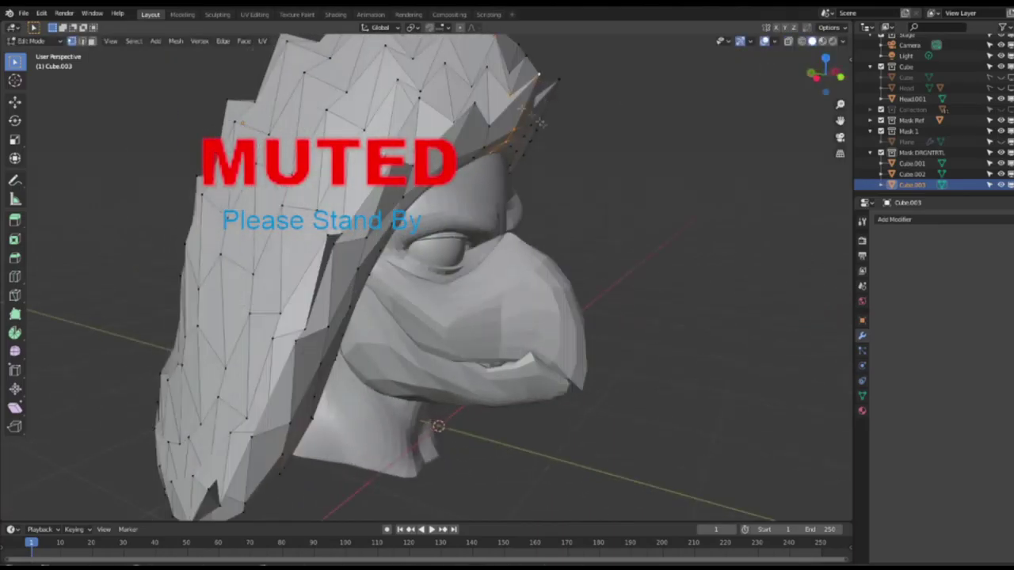
middle_drag(486, 214, 311, 236)
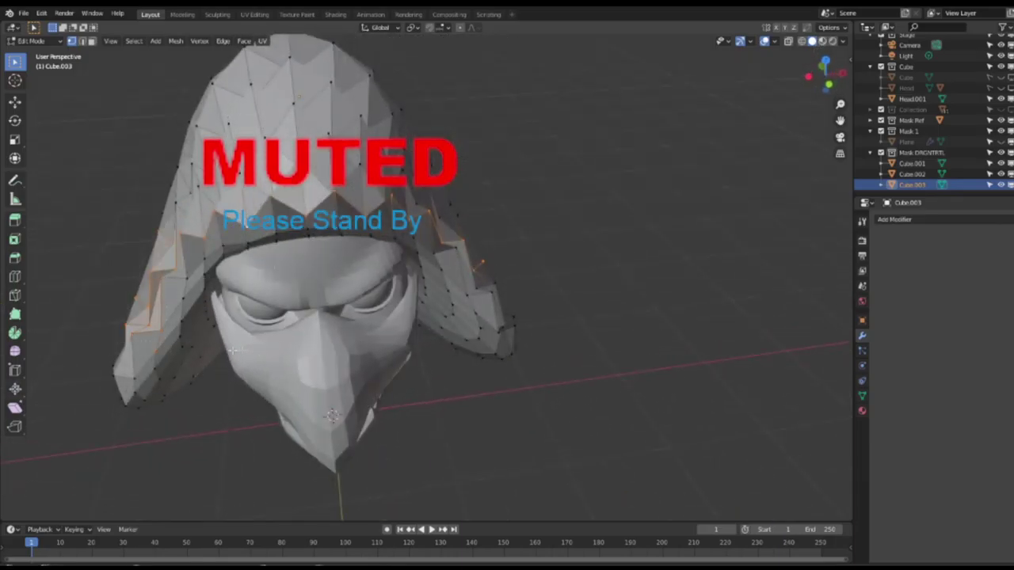
middle_drag(552, 347, 542, 425)
middle_drag(404, 215, 333, 240)
key(g)
key(y)
click(330, 242)
ctrl+click(316, 210)
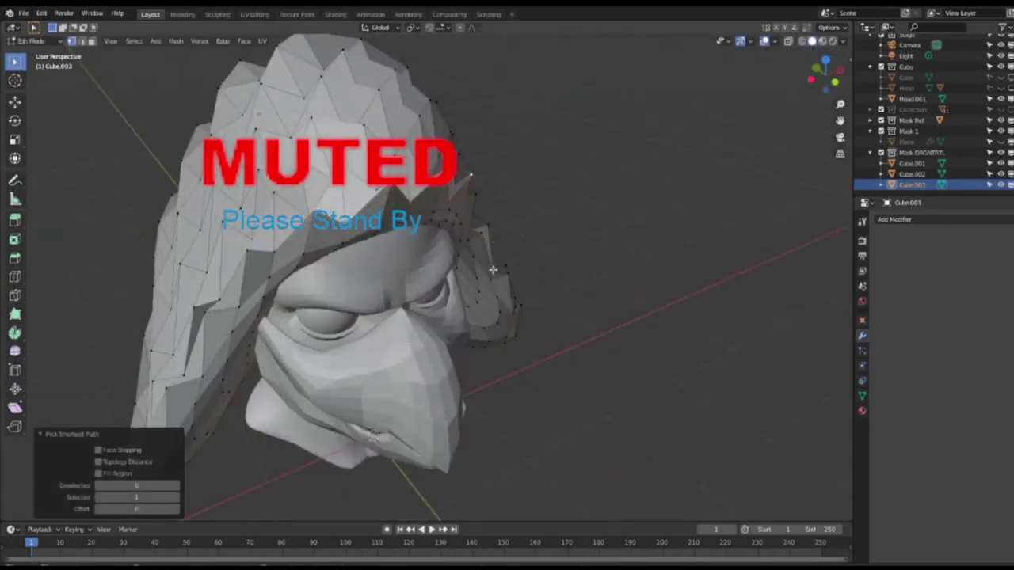
middle_drag(492, 270, 495, 273)
key(ctrl+z)
ctrl+click(374, 208)
key(ctrl+z)
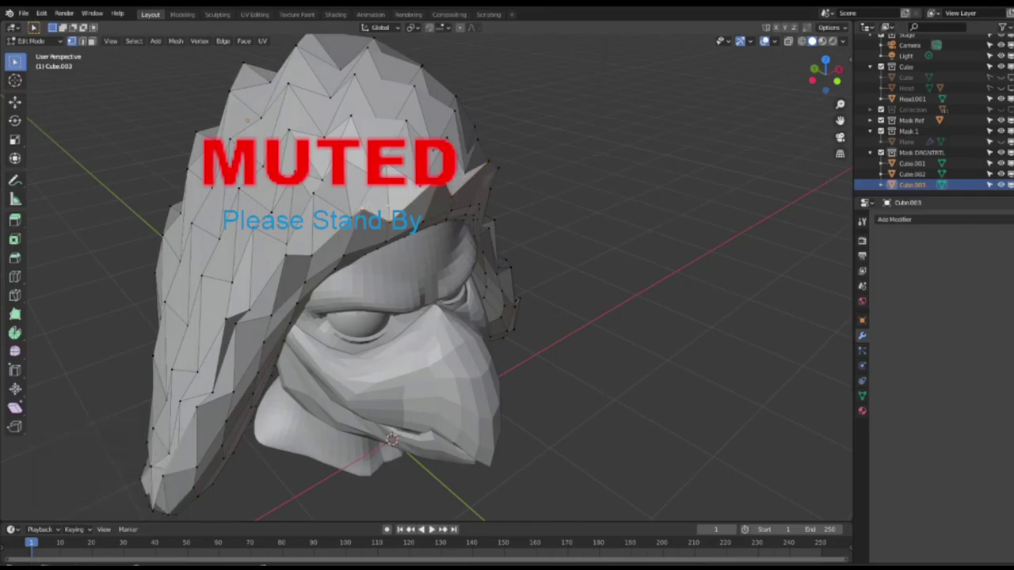
Move the selected front-brim vertices along Y and lower them about 0.09 m along Z
middle_drag(499, 168, 465, 253)
key(g)
key(y)
click(527, 224)
key(g)
key(z)
click(522, 236)
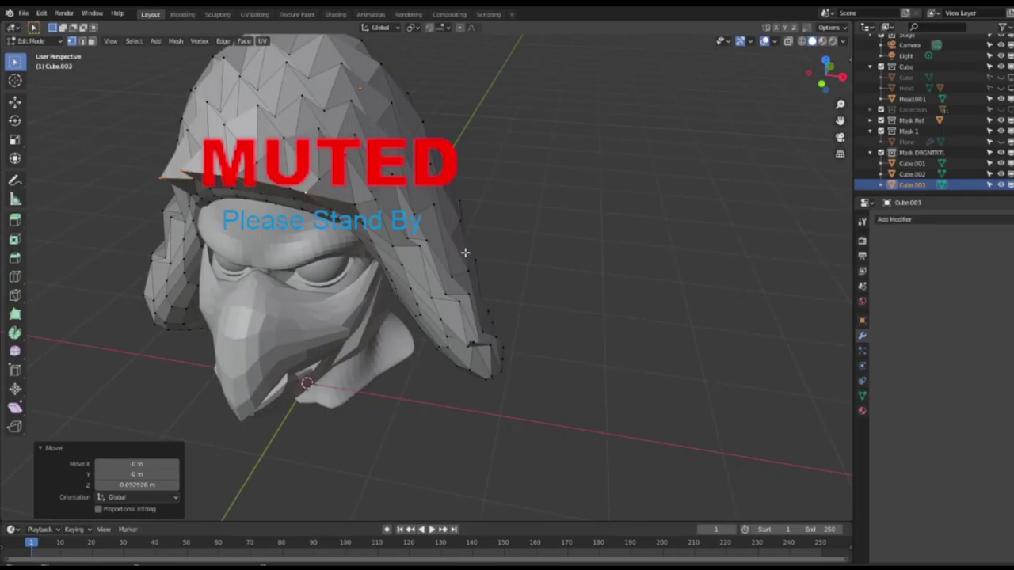
Turn on X-ray, try scaling the selected ring of alternate hood vertices, and change the transform pivot point
middle_drag(295, 103, 324, 118)
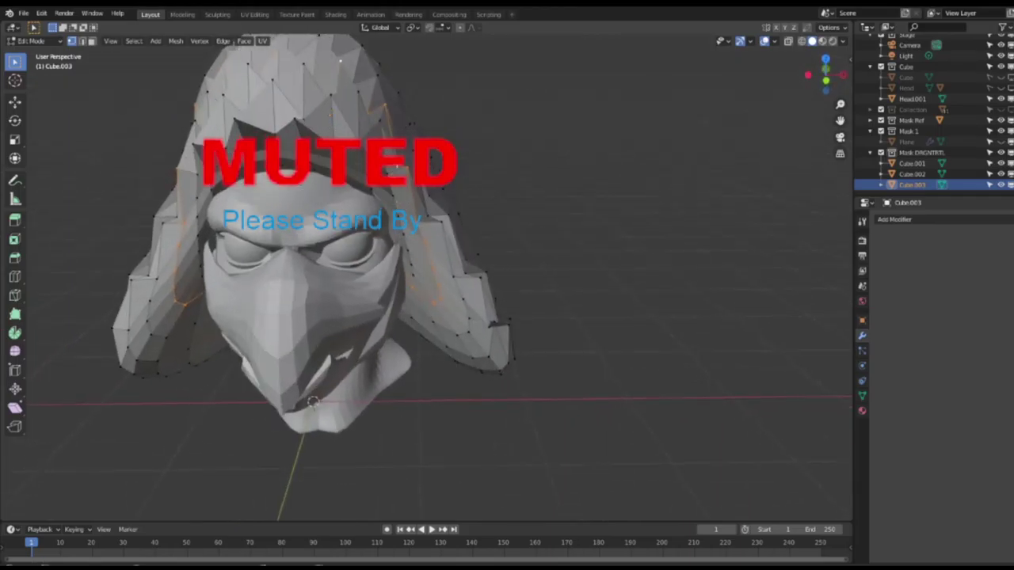
click(788, 41)
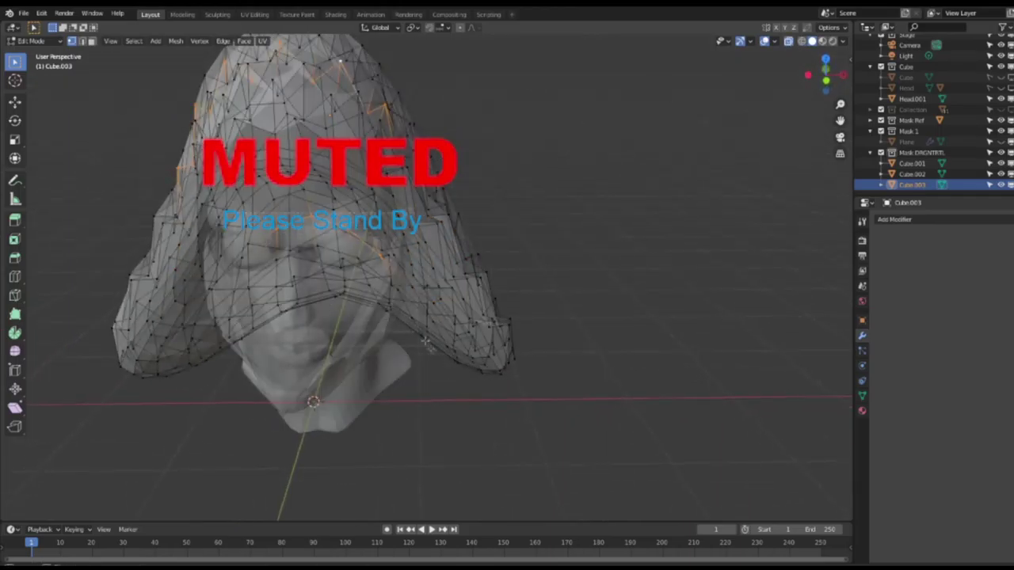
middle_drag(160, 174, 177, 175)
middle_drag(281, 240, 267, 244)
scroll(270, 246, down, 1)
key(s)
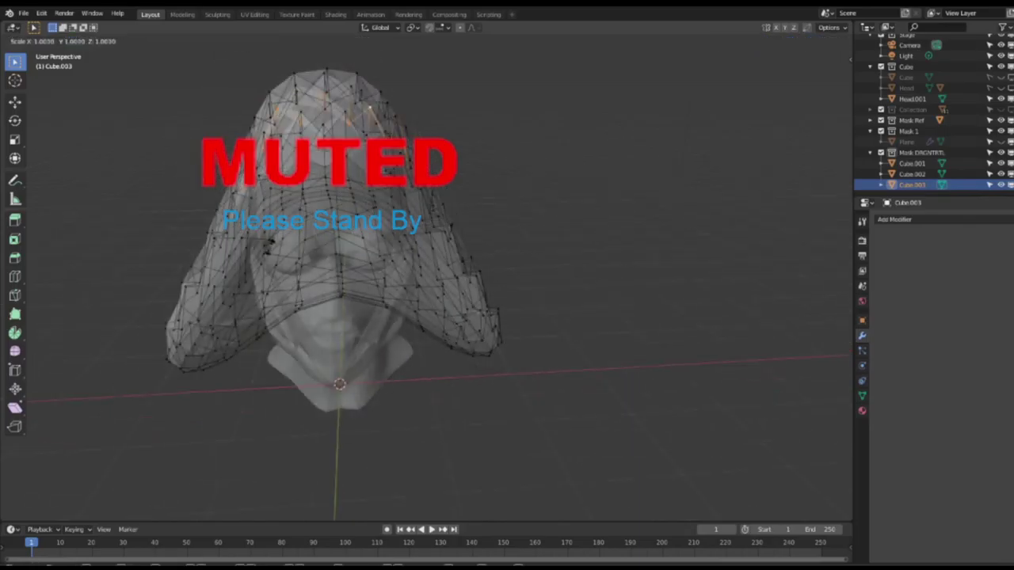
right_click(296, 290)
key(s)
right_click(320, 313)
click(413, 28)
click(435, 76)
Move vertices near the top of the hood's rear side along Z, then the next ones below them
middle_drag(372, 192, 572, 87)
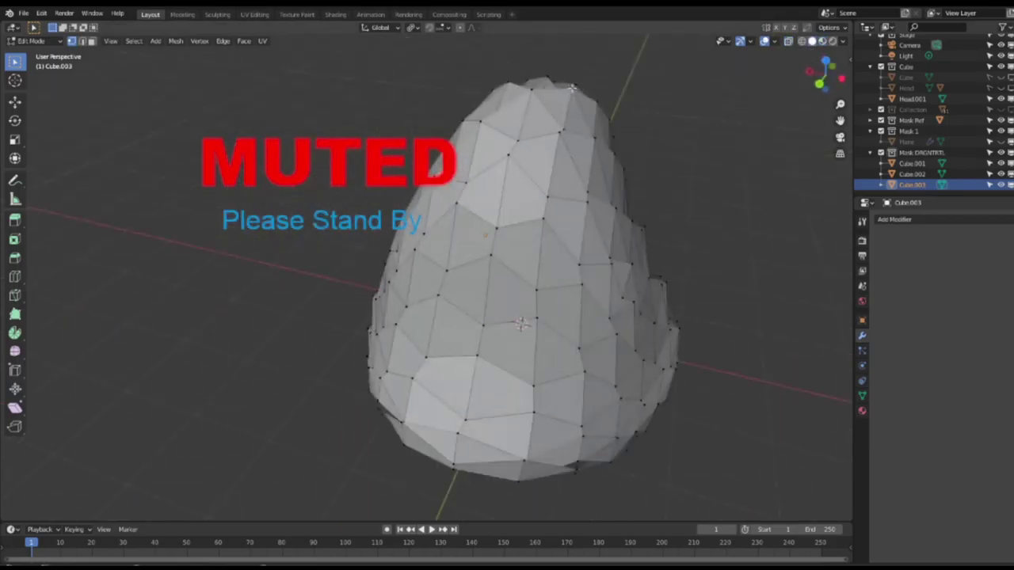
key(g)
key(z)
click(568, 153)
mouse_move(568, 153)
middle_down()
mouse_move(483, 135)
mouse_move(567, 154)
middle_up()
click(510, 157)
key(g)
key(z)
click(588, 198)
Move an upper vertex on the hood's rear side along Z to sharpen its point
mouse_move(589, 198)
middle_down()
mouse_move(779, 199)
mouse_move(578, 199)
mouse_move(606, 285)
mouse_move(598, 207)
middle_up()
click(519, 176)
key(g)
key(z)
click(524, 156)
mouse_move(485, 111)
middle_down()
mouse_move(572, 92)
mouse_move(480, 104)
middle_up()
click(519, 119)
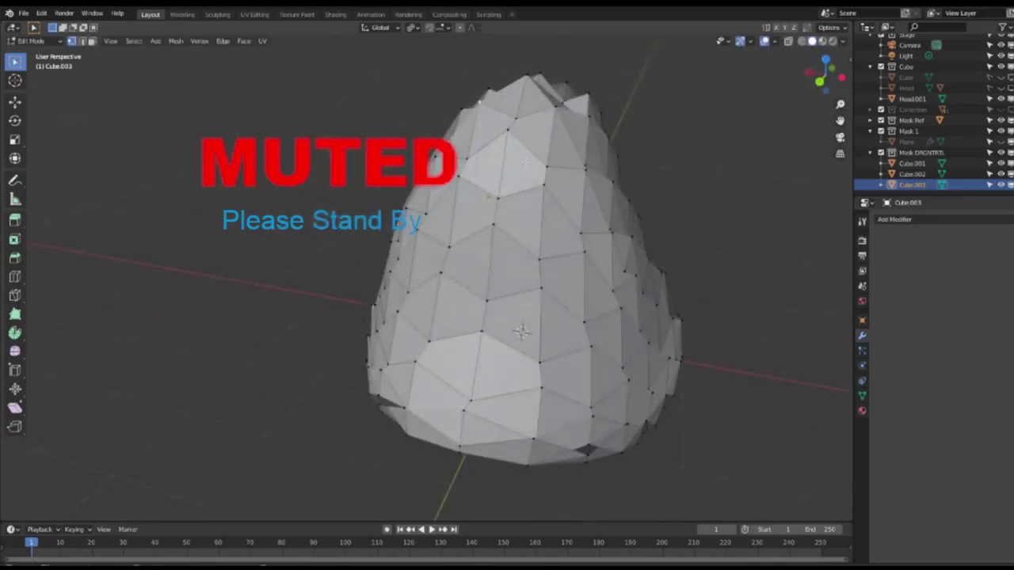
click(553, 163)
mouse_move(553, 163)
middle_down()
mouse_move(674, 165)
mouse_move(602, 213)
mouse_move(548, 172)
middle_up()
click(476, 95)
Move the next upper vertex of the hood along Z, then shift a vertex along X
middle_drag(462, 109, 553, 158)
click(579, 223)
click(518, 155)
key(g)
key(z)
click(559, 193)
middle_drag(614, 197, 651, 250)
key(g)
key(x)
click(556, 239)
Pull the upper rear vertex of the hood outward about 0.036 m along Y
click(477, 183)
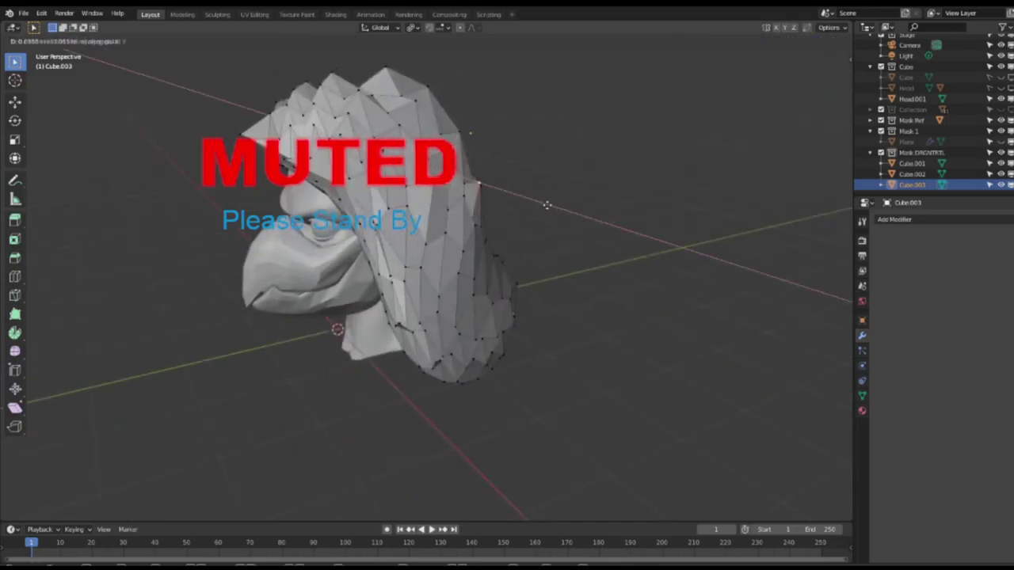
click(546, 204)
key(g)
key(y)
click(557, 203)
middle_drag(557, 202, 332, 222)
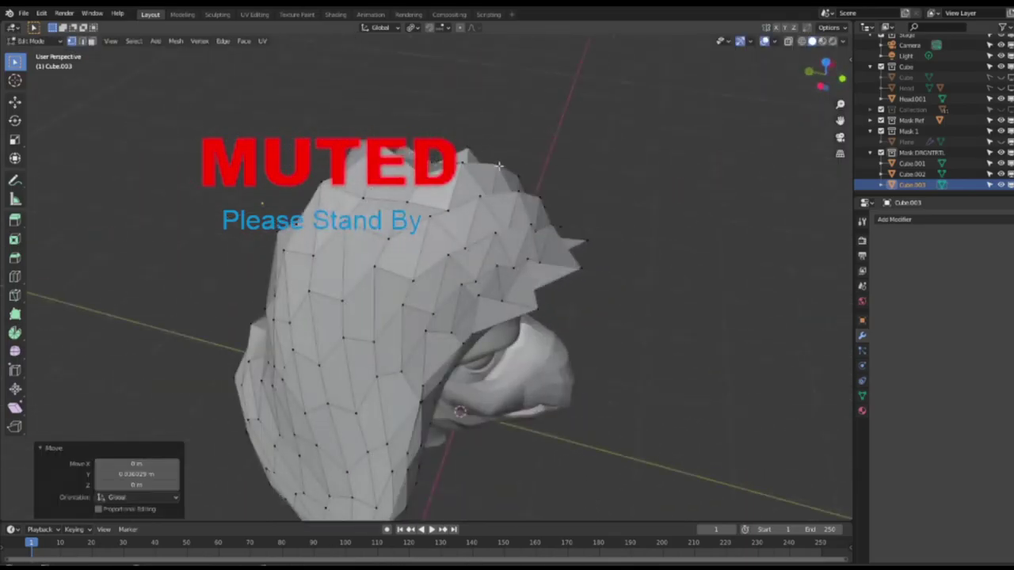
Move the vertices on the hood's crown above the brim along Z
middle_drag(499, 164, 507, 188)
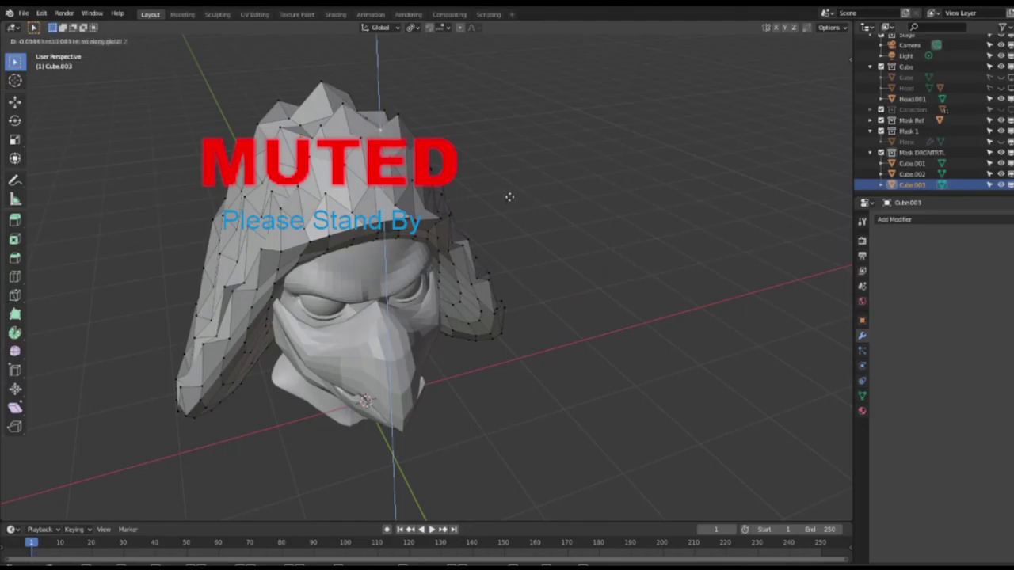
click(509, 198)
key(g)
key(z)
middle_drag(509, 198, 258, 159)
click(411, 151)
key(g)
key(z)
click(559, 101)
middle_drag(558, 101, 420, 118)
click(567, 190)
middle_drag(566, 190, 705, 214)
click(677, 218)
In front view with X-ray on, delete the hood's vertices on the negative X side and leave Edit Mode
key(KP_1)
key(alt+z)
drag(99, 45, 334, 407)
key(x)
click(328, 405)
key(Tab)
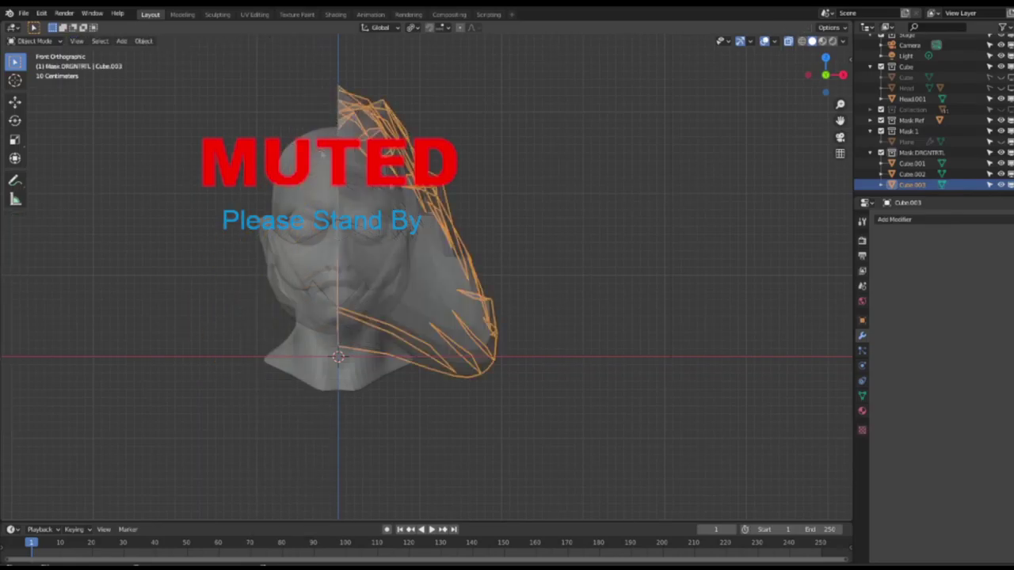
Add a Mirror modifier on the X axis with Clipping to the half hood and resume editing with X-ray off
click(897, 219)
click(819, 326)
click(935, 306)
key(Tab)
middle_drag(521, 247, 479, 263)
click(789, 42)
Move one vertex on the hood's side along X and a neighbouring one along Y
middle_drag(467, 179, 459, 207)
click(456, 232)
click(404, 191)
key(g)
key(x)
click(458, 177)
click(383, 199)
key(g)
key(y)
click(458, 229)
middle_drag(348, 139, 416, 95)
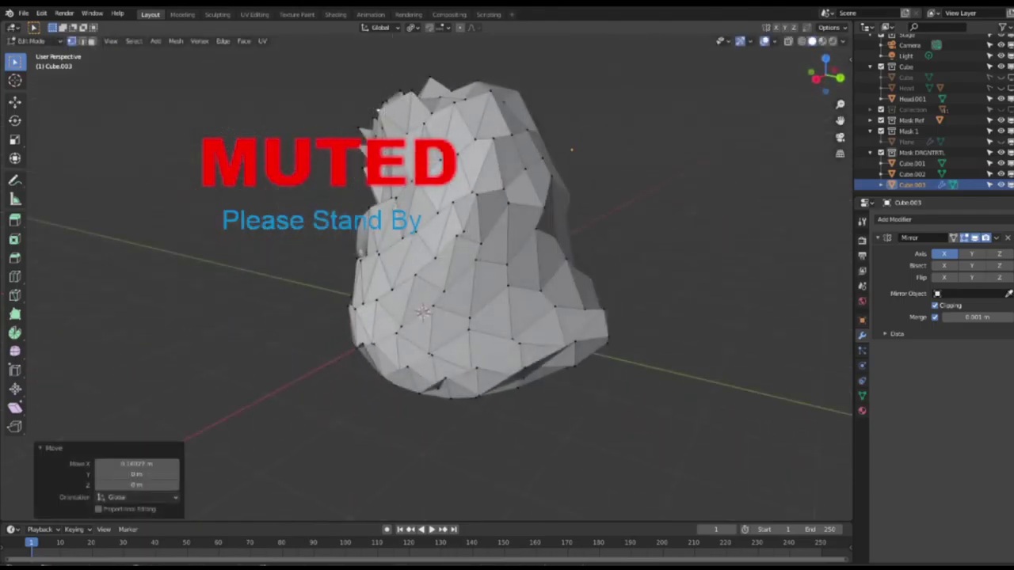
Select vertices on the hood's upper side and reposition a point freely to break up the surface
click(429, 133)
middle_drag(428, 133, 409, 160)
click(474, 132)
click(491, 140)
middle_drag(431, 237, 452, 242)
click(420, 203)
key(g)
key(g)
click(458, 234)
click(393, 167)
Reposition two more vertices on the hood's upper side freely to form raised points
middle_drag(483, 171, 577, 183)
click(460, 188)
click(499, 145)
key(g)
click(550, 177)
key(g)
click(471, 164)
click(539, 159)
Pull the vertex at the hood's upper rear edge out into a spike, moving it along Z and Y
click(504, 60)
click(486, 85)
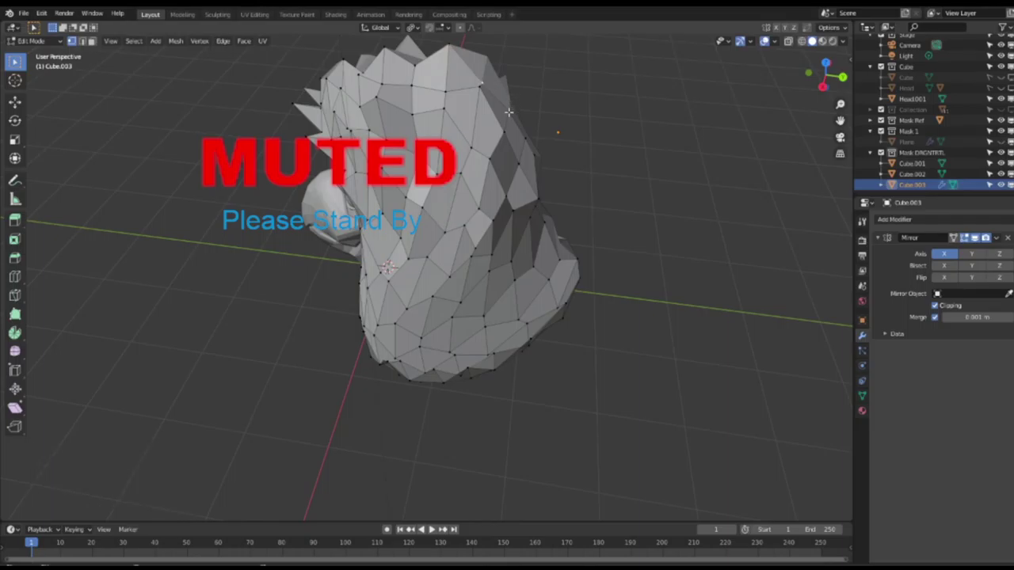
click(590, 159)
key(g)
key(z)
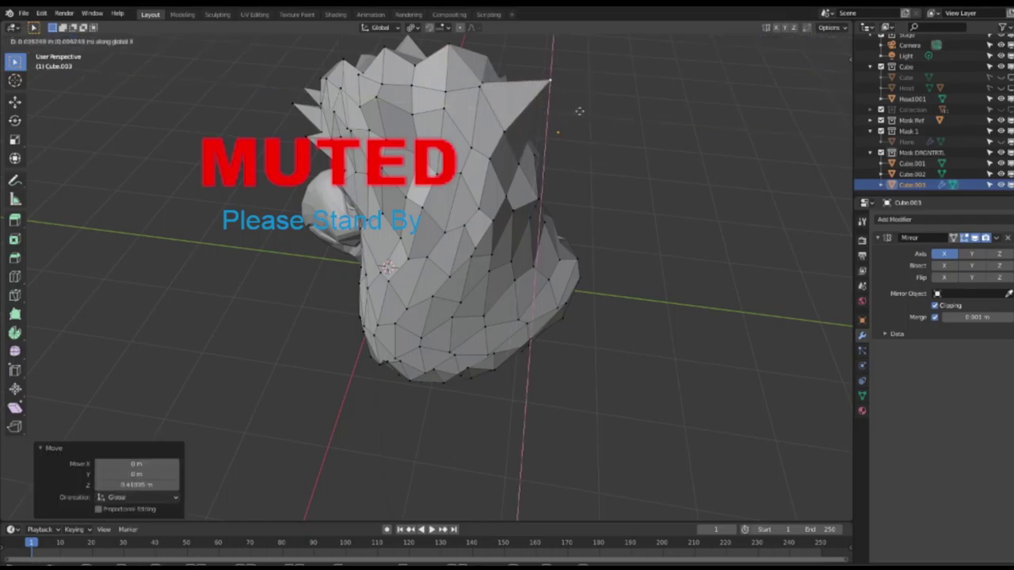
key(y)
click(591, 145)
middle_drag(591, 145, 555, 136)
Select the vertices at mid-height on the hood's rear and move them along Y and X
click(563, 183)
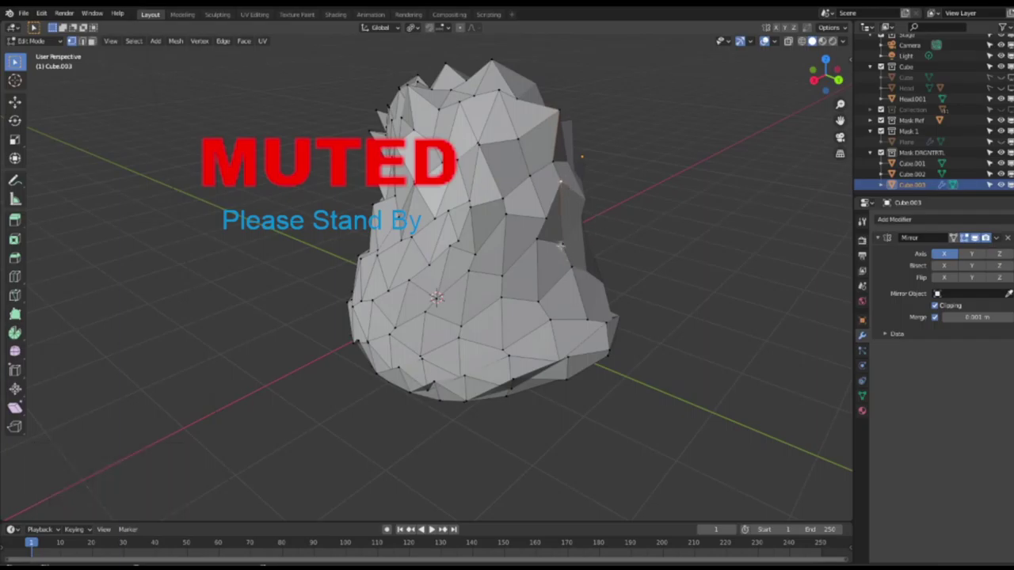
click(588, 235)
click(566, 243)
key(g)
key(y)
click(648, 258)
click(644, 233)
middle_drag(645, 233, 626, 241)
key(g)
key(x)
click(546, 250)
click(547, 242)
Pull vertices on the hood's lower rear side outward along Y and X
middle_drag(547, 242, 495, 257)
middle_drag(505, 324, 539, 313)
key(g)
key(y)
click(528, 322)
key(g)
key(x)
click(491, 318)
key(g)
key(x)
Push the next lower rear vertex out along Y, then adjust another along Z and Y
click(466, 281)
key(g)
key(y)
click(597, 296)
key(g)
key(z)
key(g)
key(y)
click(627, 288)
Move the vertices near the hood's lower rear rim along Z
click(539, 313)
middle_drag(626, 317, 546, 332)
key(g)
key(z)
click(550, 388)
middle_drag(550, 389, 656, 347)
click(648, 348)
key(g)
key(z)
click(594, 360)
click(593, 360)
Using X-ray, select further vertices by the hood's lower rim, move them along Z, and turn X-ray off
click(788, 41)
click(588, 386)
click(587, 356)
key(g)
key(z)
click(590, 362)
click(605, 332)
key(g)
key(z)
click(607, 328)
click(789, 42)
Pull a vertex at the hood's lower rear rim outward along Y, then adjust its position along X
middle_drag(713, 261, 659, 305)
click(546, 379)
middle_drag(590, 376, 536, 366)
key(g)
key(y)
click(512, 386)
key(g)
key(x)
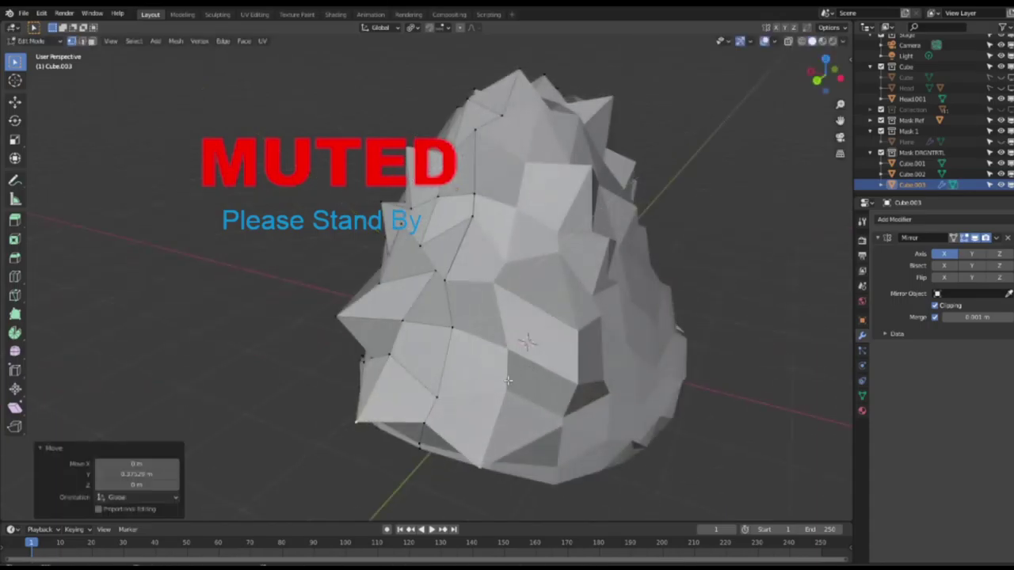
click(474, 372)
Push the hood's lower rear rim point out further along Y in two moves
middle_drag(474, 372, 546, 379)
key(g)
key(g)
key(y)
click(566, 409)
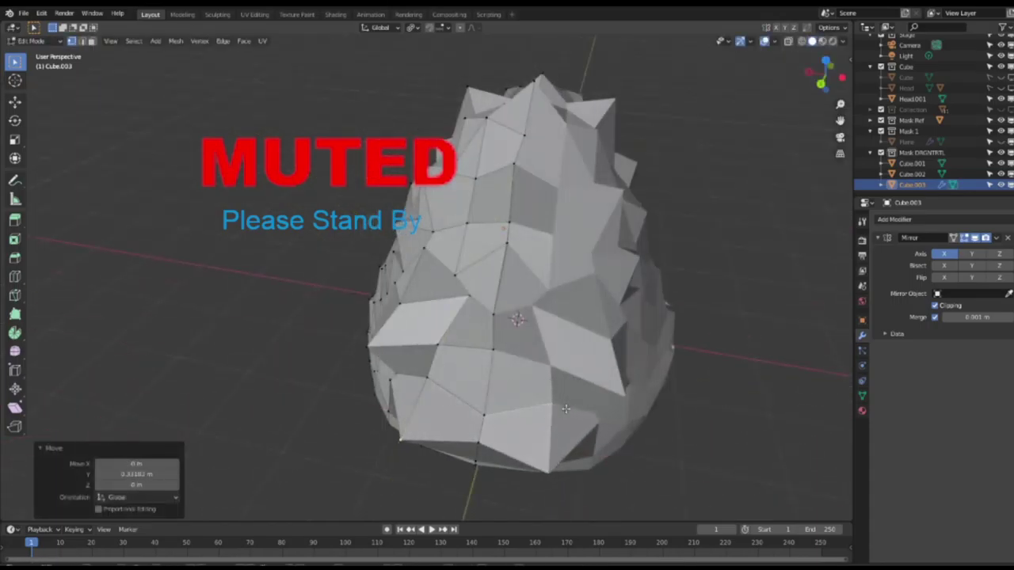
key(g)
key(y)
click(525, 440)
Select a vertex on the hood's lower rear underside and move it along Z
middle_drag(525, 440, 542, 341)
middle_drag(490, 363, 438, 389)
click(523, 427)
click(474, 403)
key(g)
key(z)
click(488, 409)
middle_drag(488, 408, 546, 384)
Adjust the heights of two more vertices near the hood's lower rear rim by moving them along Z
click(412, 360)
key(g)
key(z)
click(400, 379)
click(481, 377)
key(g)
key(z)
click(482, 381)
click(440, 358)
click(457, 387)
Pull a vertex on the hood's rear side outward along X to shape a point
middle_drag(457, 384, 524, 396)
click(480, 279)
key(g)
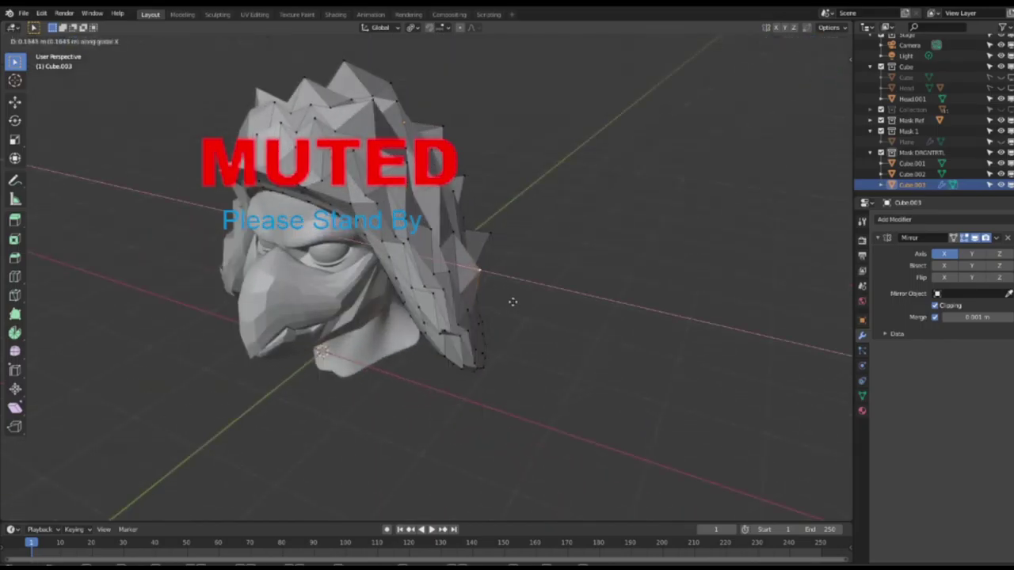
click(512, 301)
middle_drag(512, 302, 431, 291)
click(462, 223)
mouse_move(507, 245)
middle_down()
mouse_move(463, 223)
mouse_move(522, 238)
middle_up()
Freely move two vertices on the hood's upper rear side to shape their spikes
click(432, 220)
click(432, 131)
key(g)
click(441, 103)
middle_drag(484, 96, 420, 189)
click(457, 166)
key(g)
click(482, 192)
Reposition the next pair of rear hood vertices freely to sharpen their overlapping points
click(501, 96)
key(g)
click(511, 133)
click(549, 119)
middle_drag(536, 154, 594, 151)
key(g)
click(567, 159)
middle_drag(552, 185, 554, 230)
click(583, 261)
Move two vertices on the hood's lower back freely to draw out pointed spikes
middle_drag(602, 274, 519, 317)
click(521, 309)
key(g)
click(523, 348)
click(479, 325)
key(g)
click(487, 372)
Drag the vertices on the hood's upper back freely to reshape the rear spikes
key(g)
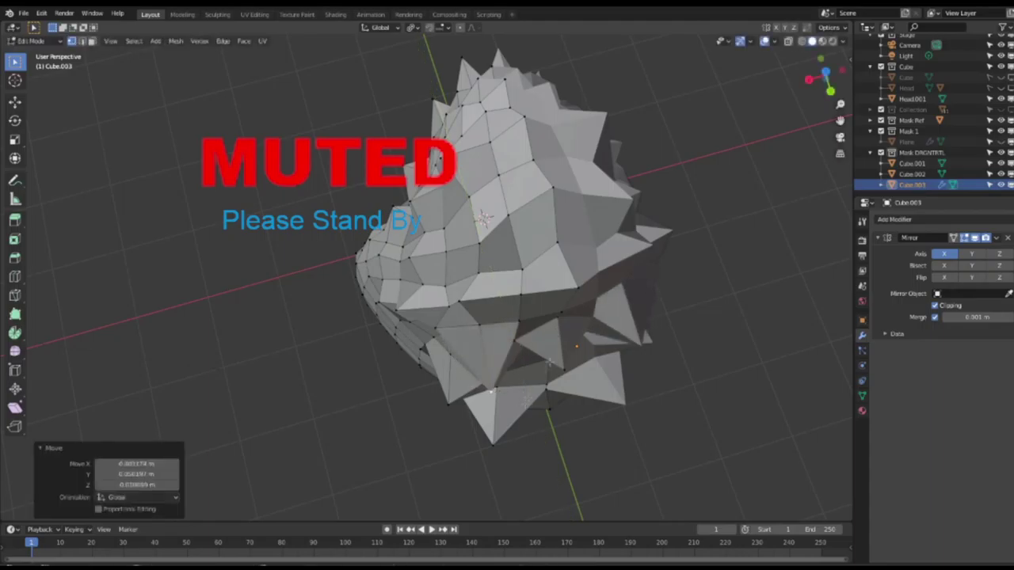
middle_drag(549, 361, 563, 215)
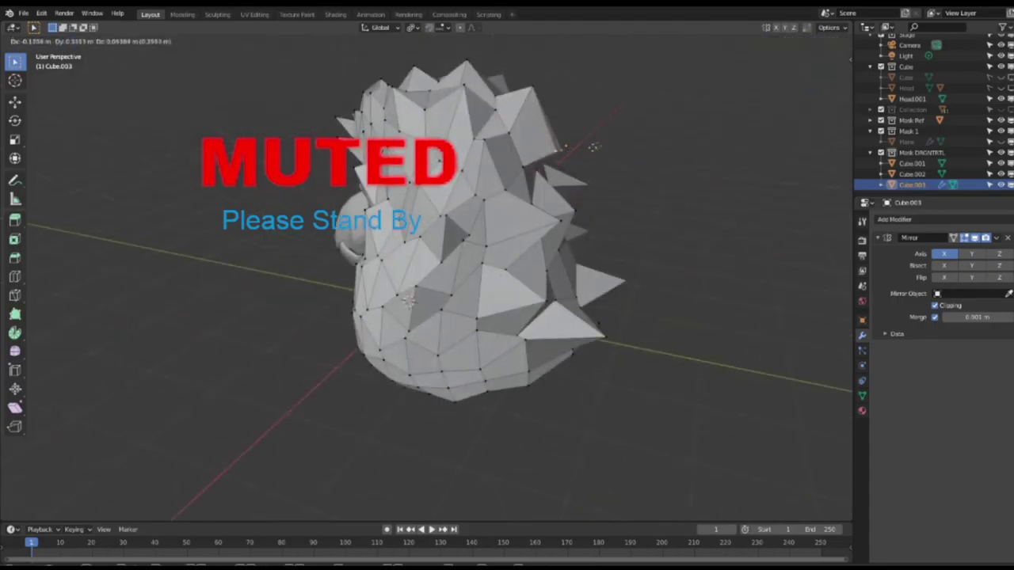
click(558, 163)
click(546, 105)
key(g)
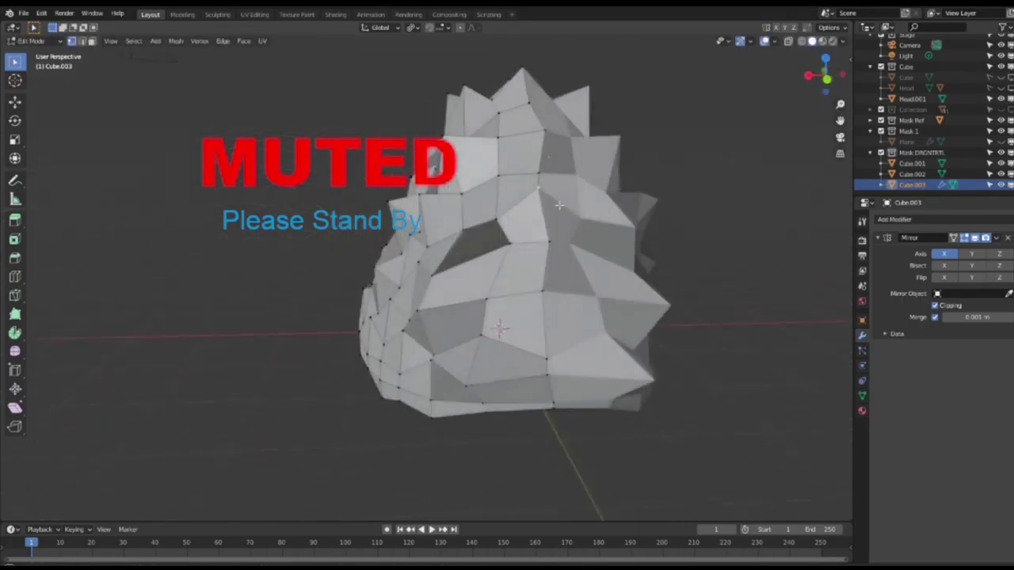
middle_drag(634, 166, 594, 161)
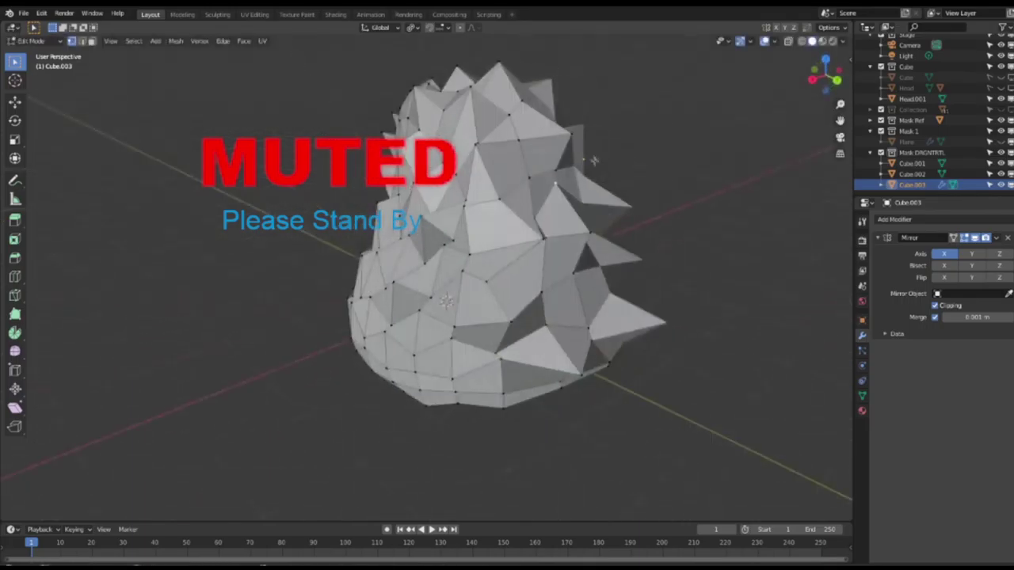
click(566, 124)
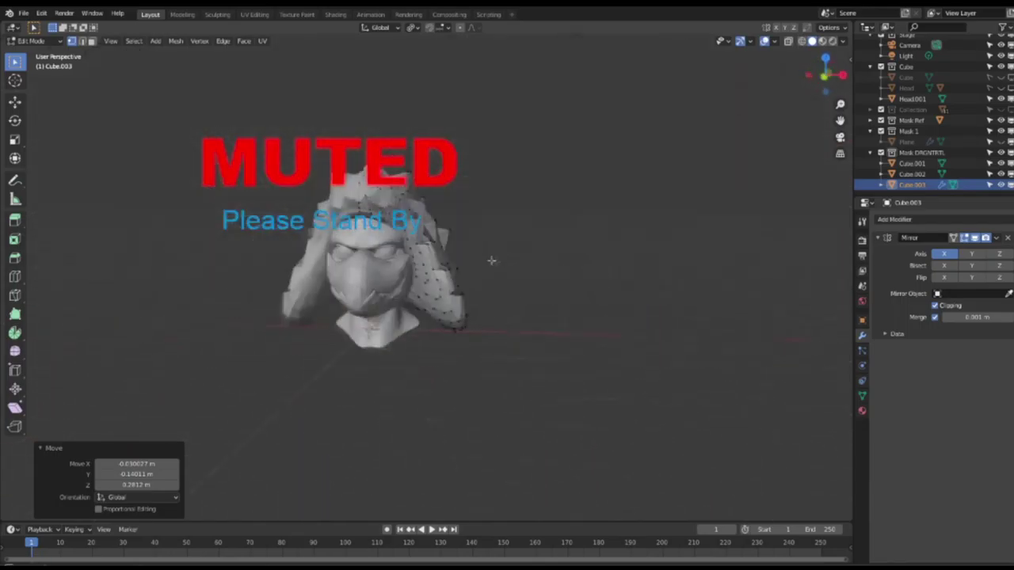
Leave Edit Mode and give the upper beak piece a new material named BaseTone with a muted yellow-brown base color
key(Tab)
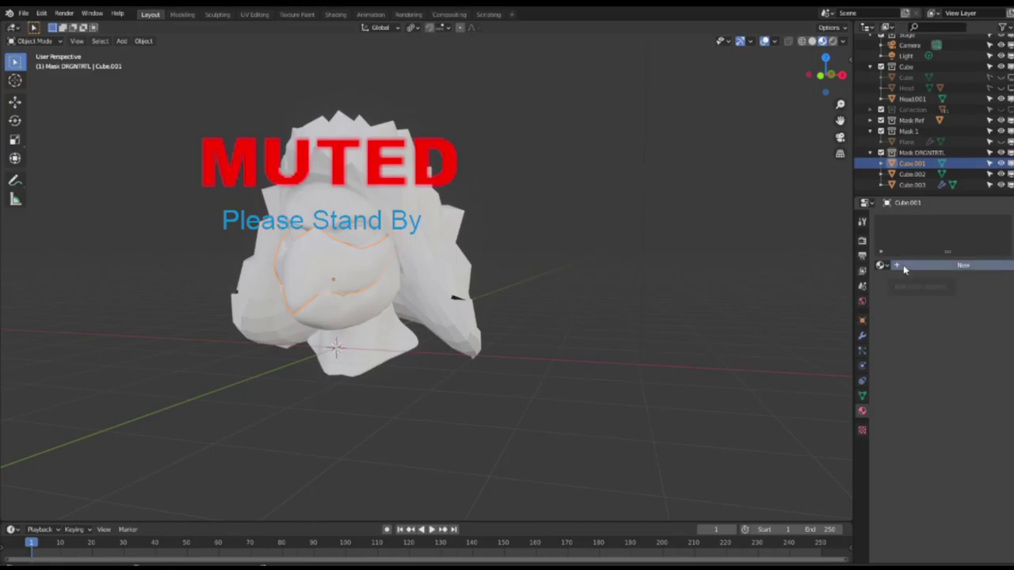
click(904, 267)
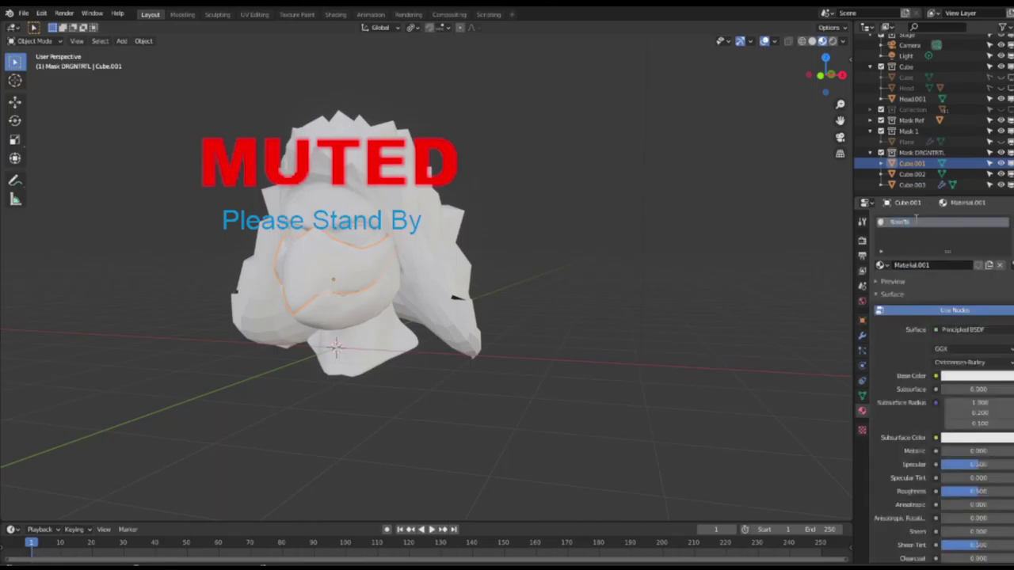
click(979, 377)
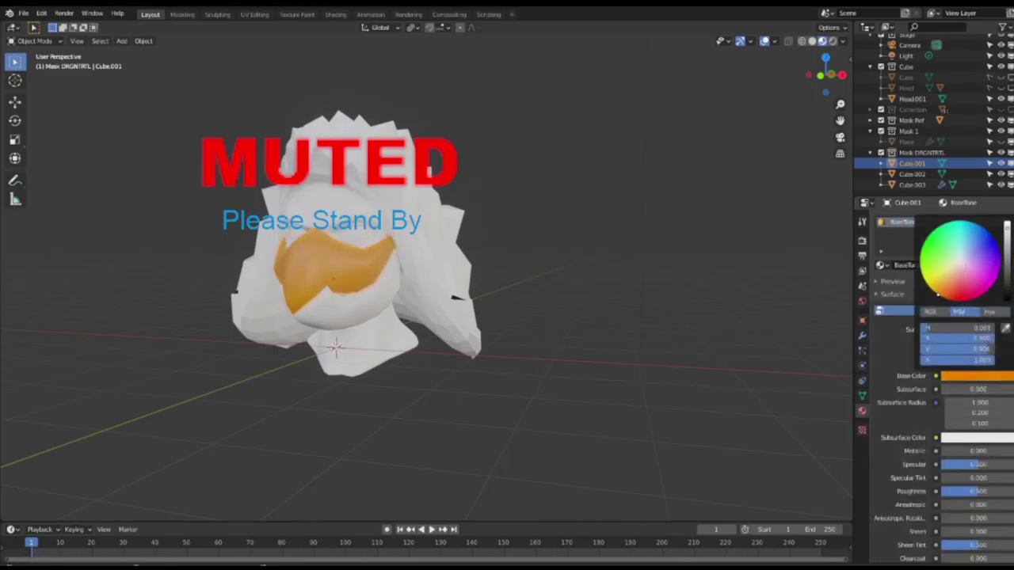
drag(1007, 228, 1006, 254)
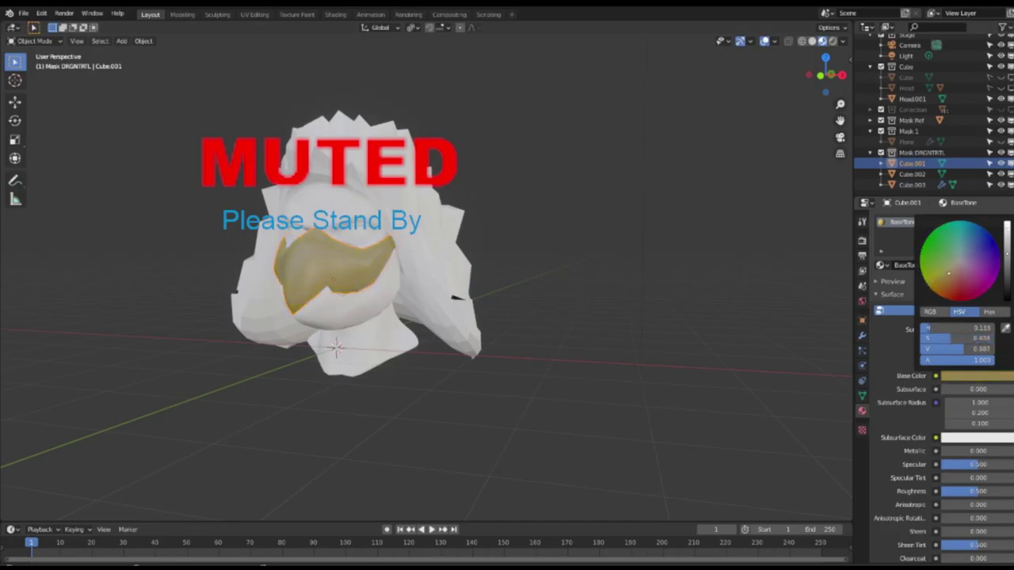
Assign the existing BaseTone material to the lower beak piece Cube.002 and the hood Cube.003
click(911, 174)
click(882, 265)
click(903, 282)
click(912, 184)
click(882, 265)
click(896, 285)
mouse_move(443, 293)
middle_down()
mouse_move(662, 295)
mouse_move(511, 287)
mouse_move(451, 306)
middle_up()
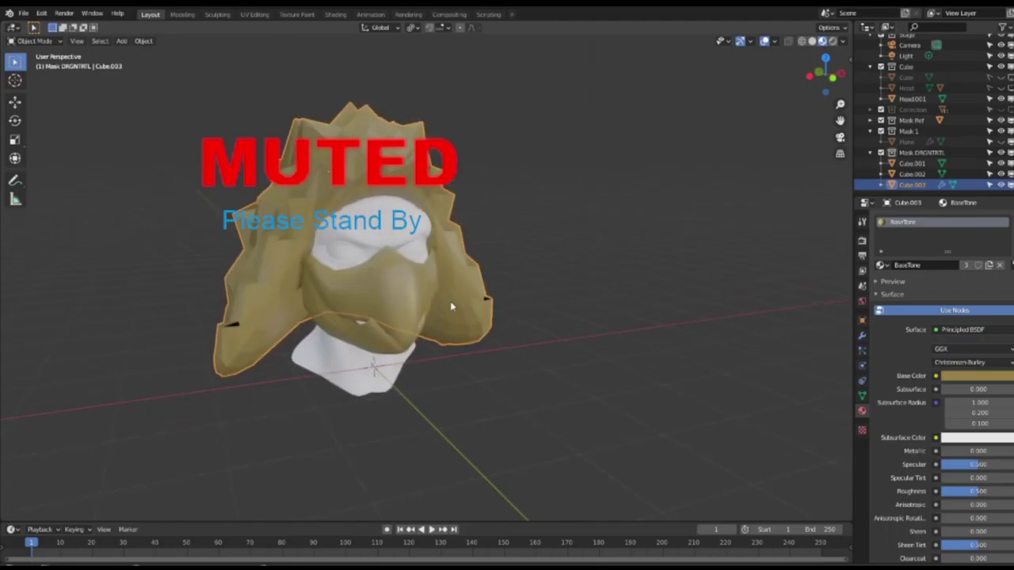
Clear the hood's scale, then look over its mesh in Edit Mode and return to Object Mode
key(alt+s)
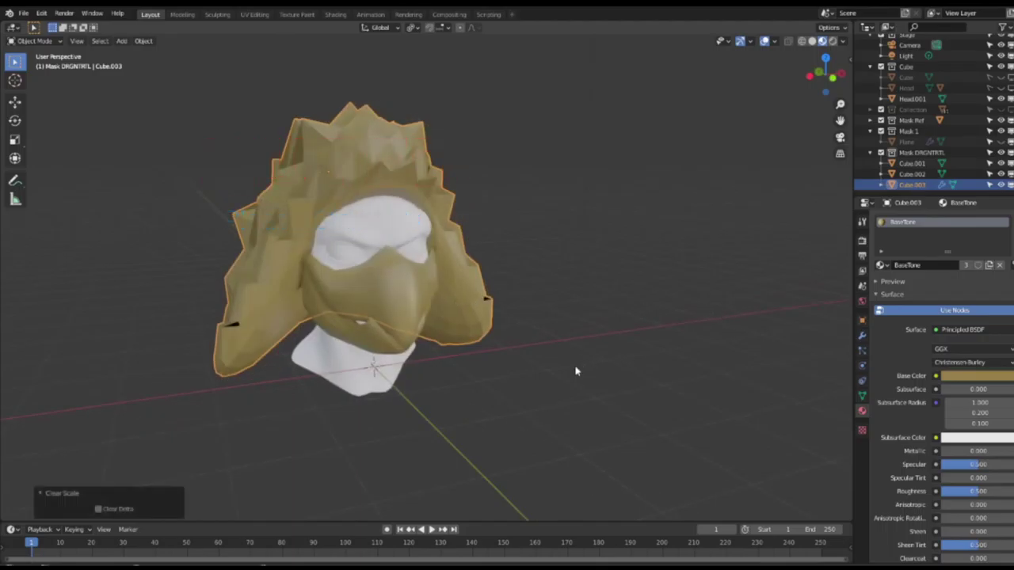
click(575, 371)
middle_drag(519, 363, 575, 345)
middle_drag(434, 376, 273, 380)
click(416, 322)
key(Tab)
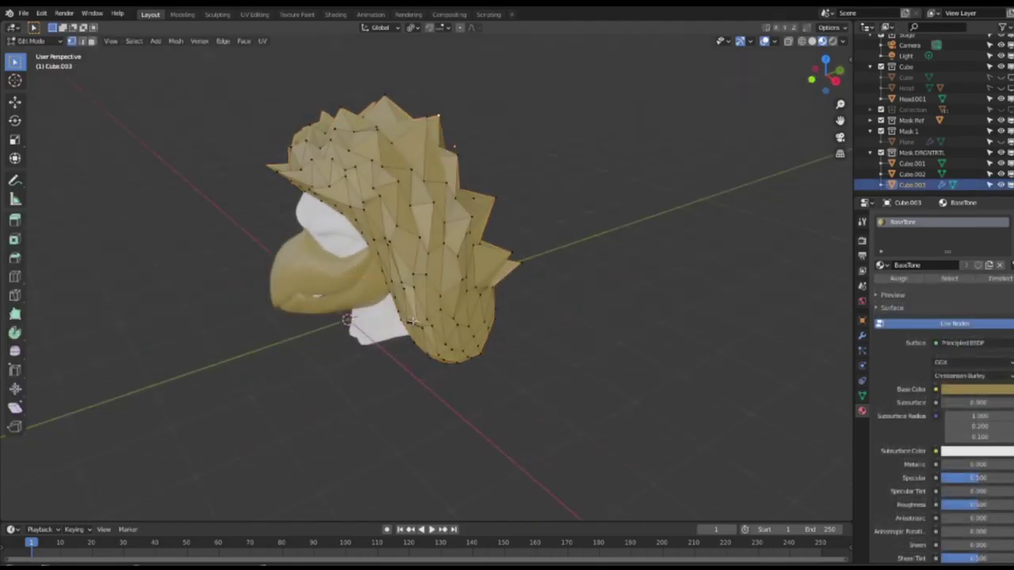
click(488, 346)
middle_drag(488, 346, 667, 305)
key(Tab)
Darken the BaseTone base color through the lower beak piece, then select the upper beak piece
shift+click(477, 214)
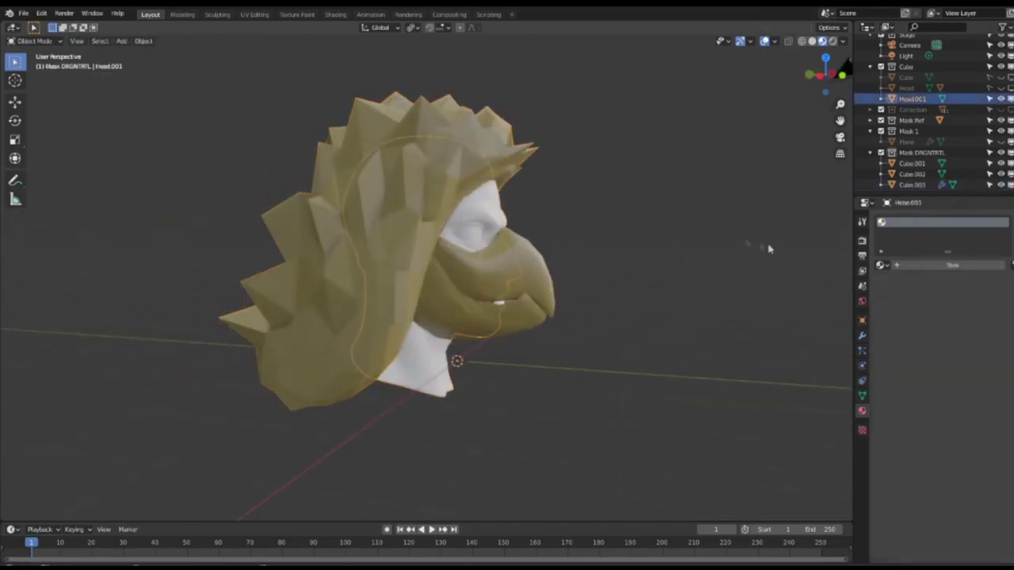
shift+click(503, 293)
click(974, 376)
drag(1010, 247, 1010, 262)
click(602, 349)
middle_drag(600, 349, 357, 308)
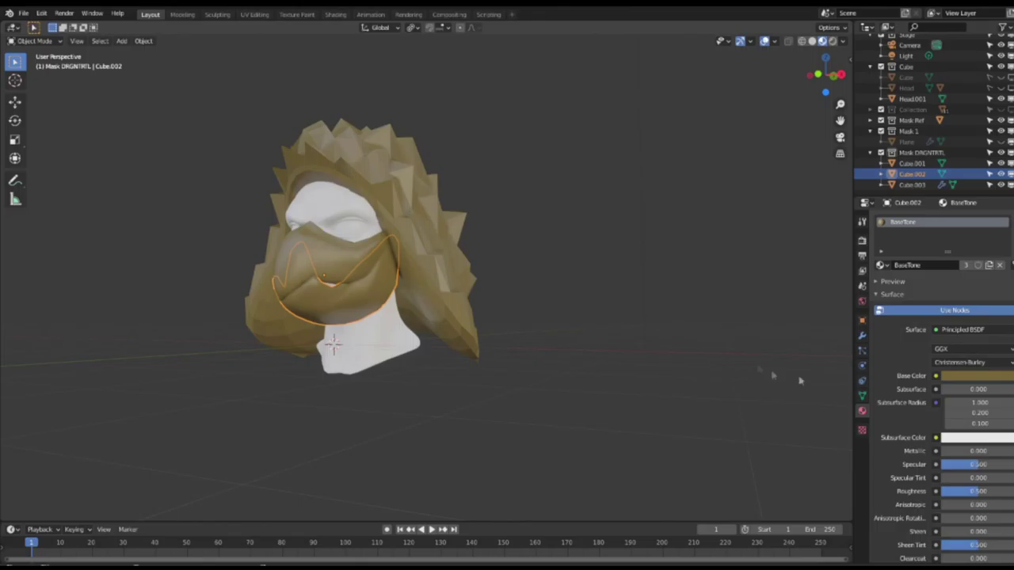
middle_drag(620, 332, 675, 342)
shift+click(408, 275)
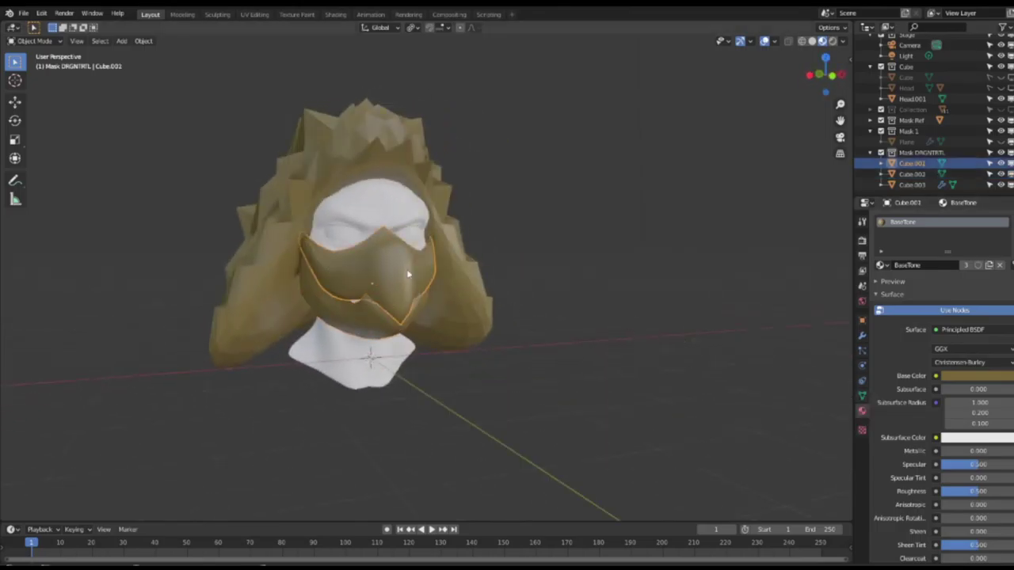
Put the hood Cube.003 in Sculpt Mode with the Grab brush and reduce the brush radius to 95 px
middle_drag(408, 275, 477, 294)
key(Tab)
key(Tab)
click(414, 154)
key(Tab)
middle_drag(414, 153, 332, 168)
drag(360, 175, 385, 187)
click(35, 41)
click(37, 57)
click(35, 41)
click(37, 78)
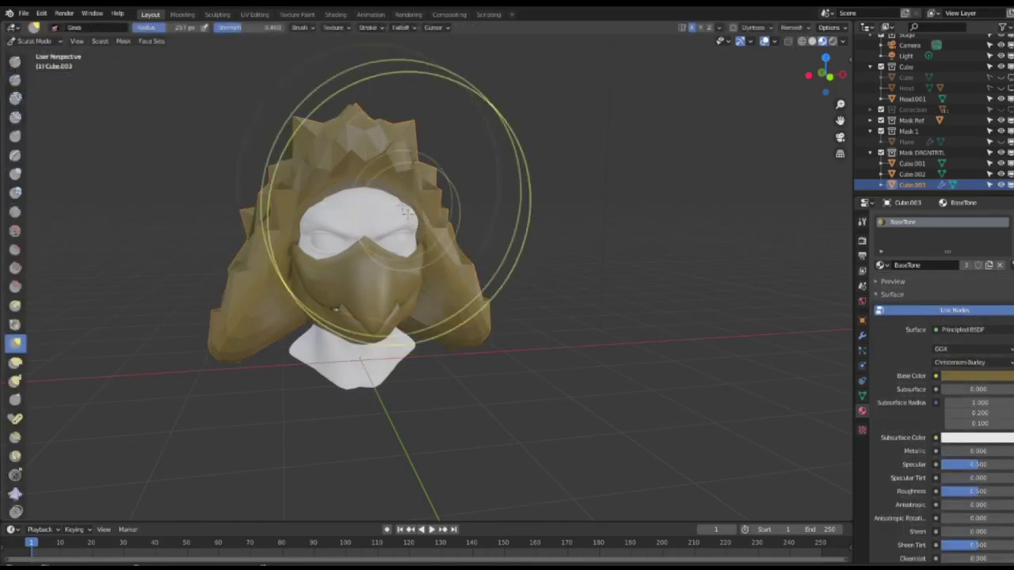
key(f)
middle_drag(382, 194, 462, 191)
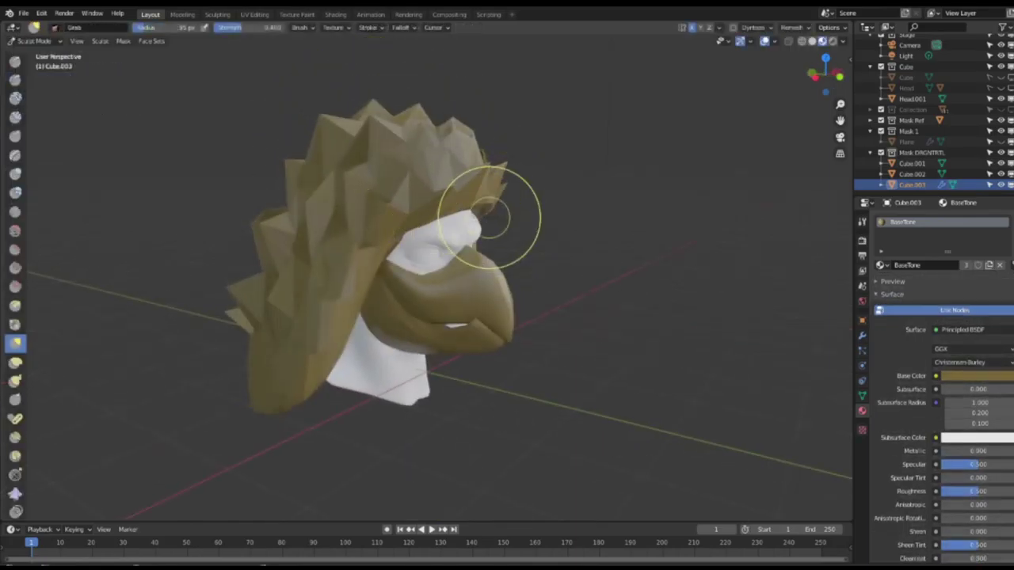
middle_drag(459, 205, 373, 236)
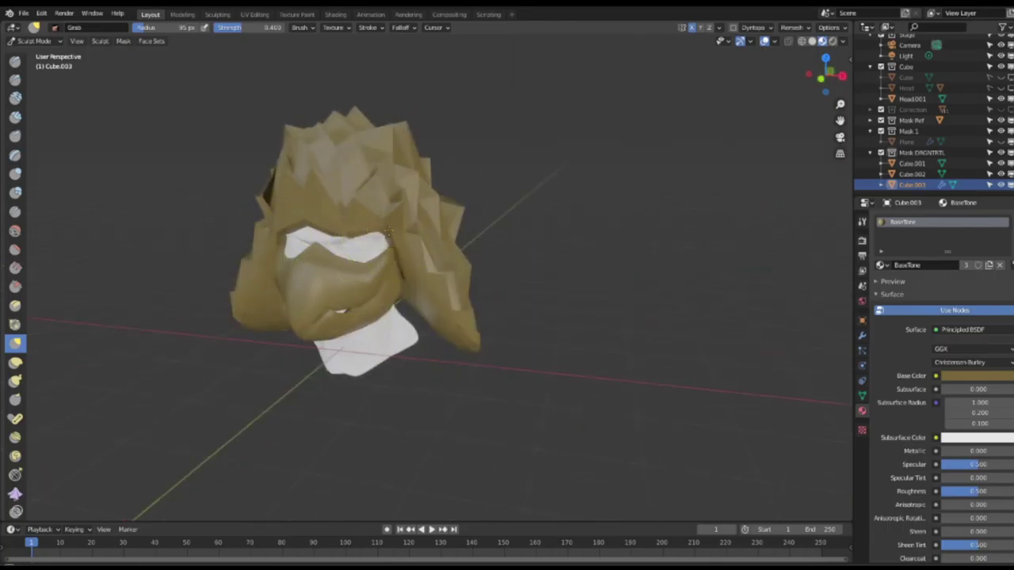
mouse_move(361, 230)
middle_down()
mouse_move(472, 184)
mouse_move(347, 181)
middle_up()
In Edit Mode, slide a vertex near the hood's front edge and shift the brow vertices along X and Z
click(46, 65)
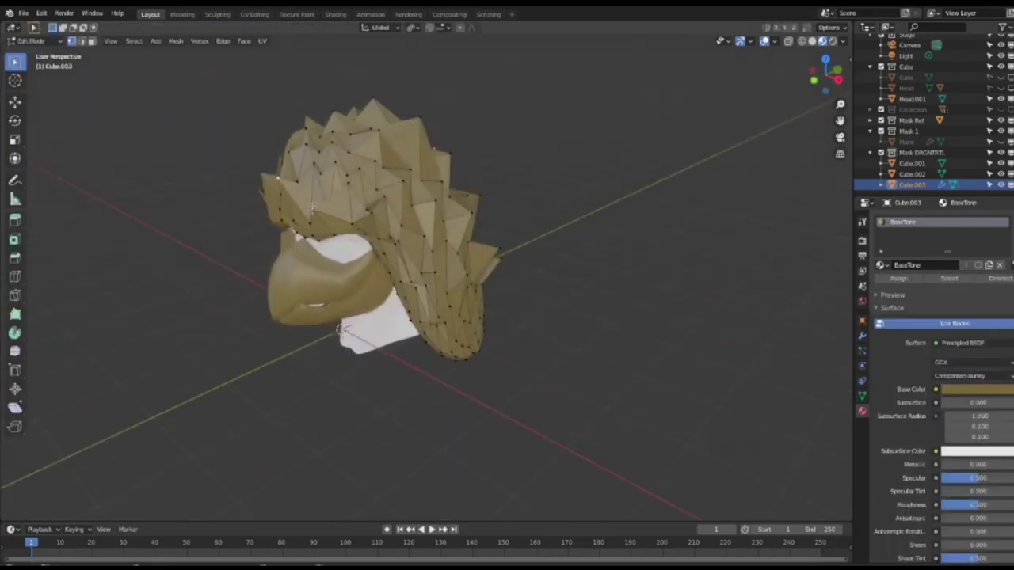
middle_drag(405, 239, 341, 254)
click(365, 217)
key(g)
click(447, 208)
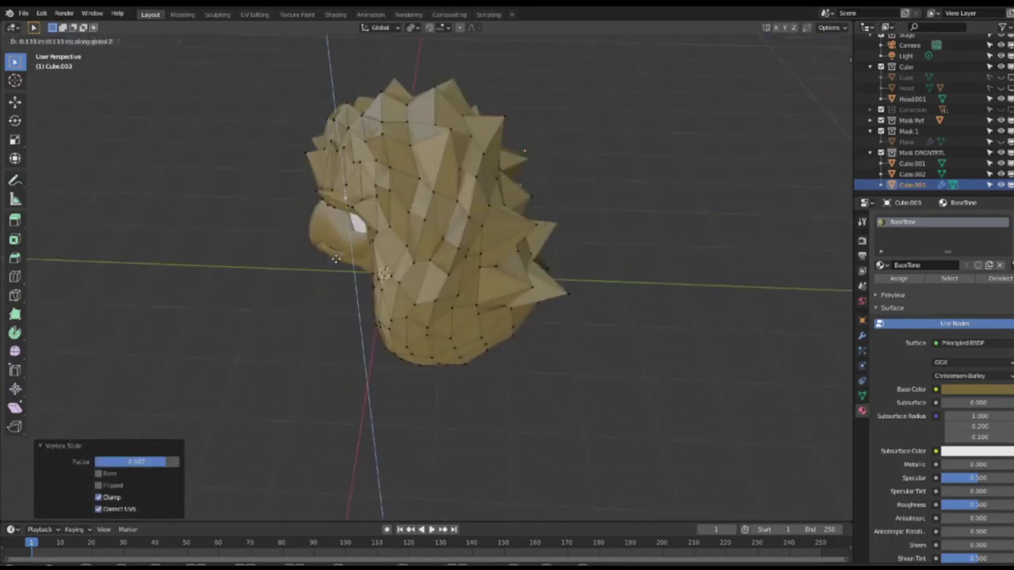
middle_drag(335, 257, 457, 226)
key(g)
key(x)
click(445, 222)
key(g)
key(z)
click(442, 183)
Reshape the hood's front edge above the eyes by moving its vertices along Y and Z
key(g)
key(y)
click(473, 189)
click(342, 170)
key(g)
key(z)
click(345, 161)
click(352, 176)
middle_drag(352, 175, 480, 199)
Reposition further spike vertices on the hood's front and side, moving them freely and along Z
click(512, 247)
middle_drag(574, 245, 499, 251)
click(358, 183)
middle_drag(358, 184, 448, 178)
key(g)
click(457, 184)
click(464, 190)
middle_drag(507, 190, 353, 207)
key(g)
click(450, 192)
key(g)
key(z)
click(453, 185)
click(345, 162)
Sharpen the hood's forehead spikes by moving their vertices freely and along Z and Y
middle_drag(345, 163, 452, 143)
key(g)
click(370, 131)
key(g)
key(z)
click(362, 152)
middle_drag(362, 151, 372, 127)
key(g)
key(z)
click(258, 170)
key(g)
key(z)
click(379, 98)
key(g)
key(y)
click(442, 133)
Move a vertex on the side of the hood along Z and return to Object Mode
middle_drag(444, 136, 378, 115)
middle_drag(520, 252, 417, 228)
click(443, 263)
middle_drag(443, 264, 413, 259)
key(g)
key(z)
click(577, 305)
drag(413, 259, 222, 255)
key(Tab)
Switch the viewport to rendered shading and set the BaseTone material's roughness to 1
mouse_move(574, 345)
middle_down()
mouse_move(543, 317)
mouse_move(455, 305)
middle_up()
scroll(455, 305, up, 2)
click(832, 41)
scroll(933, 319, down, 5)
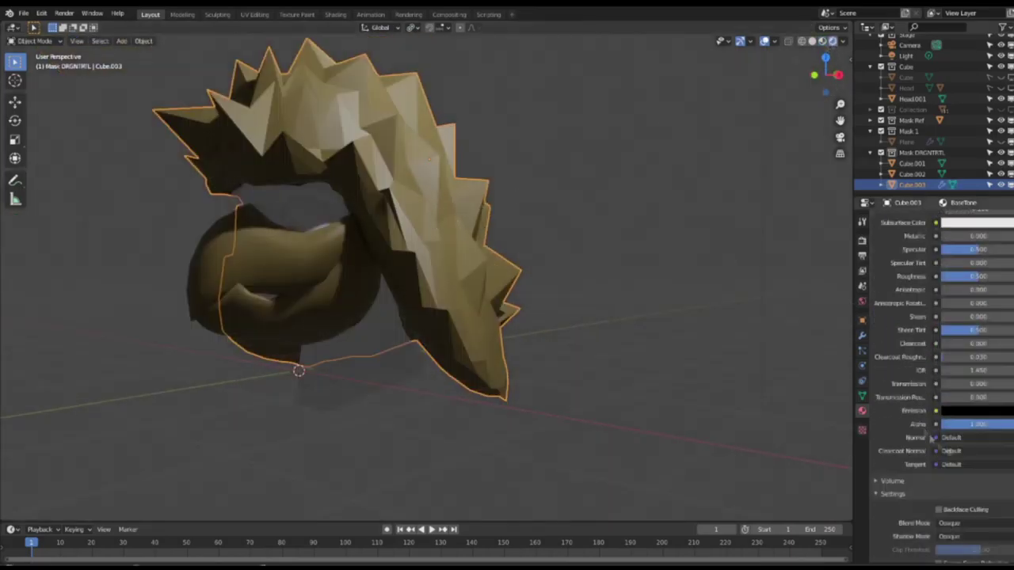
middle_drag(547, 331, 689, 285)
scroll(591, 167, down, 3)
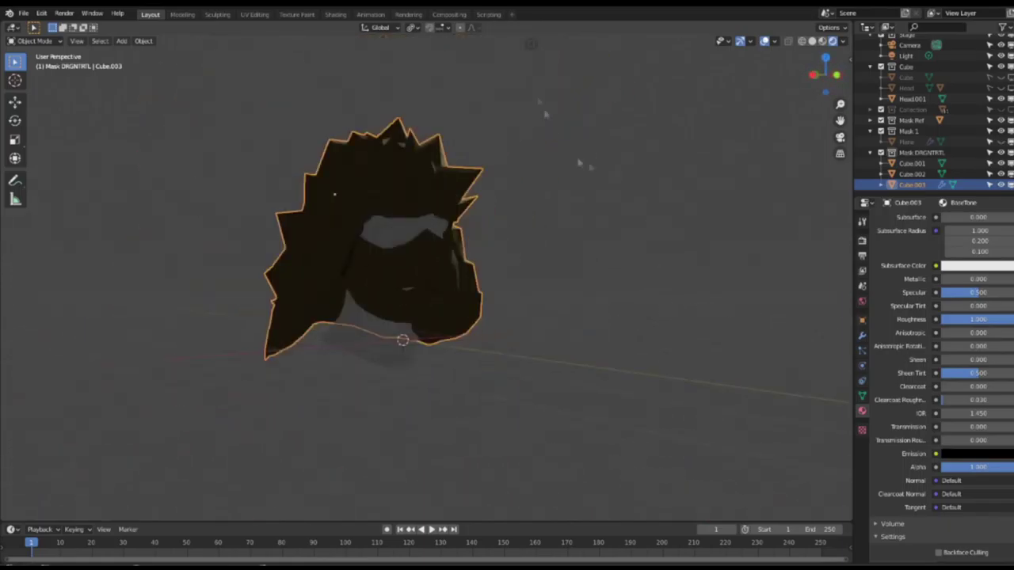
Duplicate the light, move the copy about -3.77 m along Y, and duplicate that copy along X
click(531, 45)
key(z)
click(565, 328)
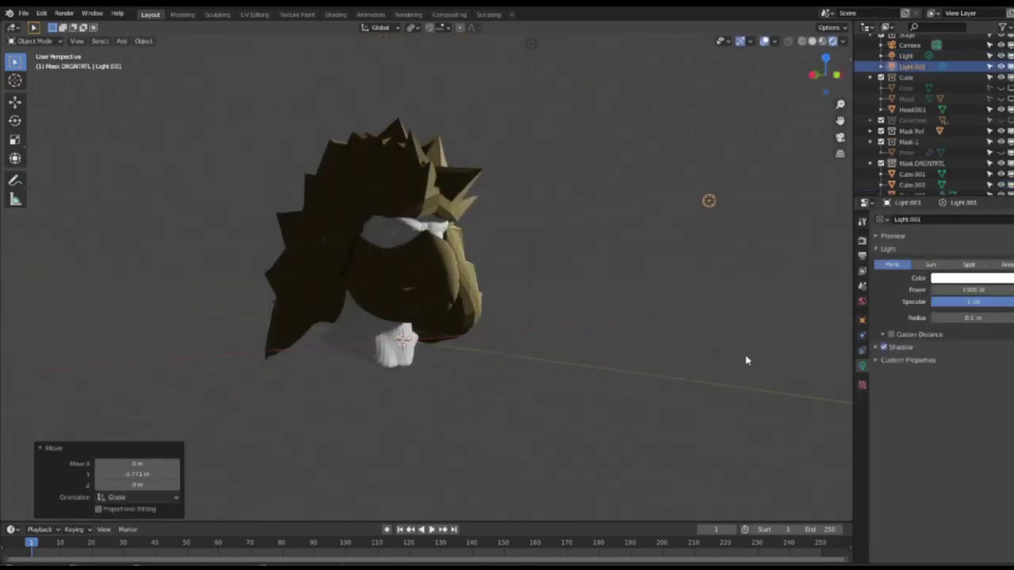
key(shift+d)
key(x)
click(60, 361)
Duplicate the overhead light about -7.97 m along X and adjust the copy's position along X and Y
middle_drag(364, 261, 532, 258)
scroll(532, 257, down, 3)
click(438, 121)
key(x)
click(534, 276)
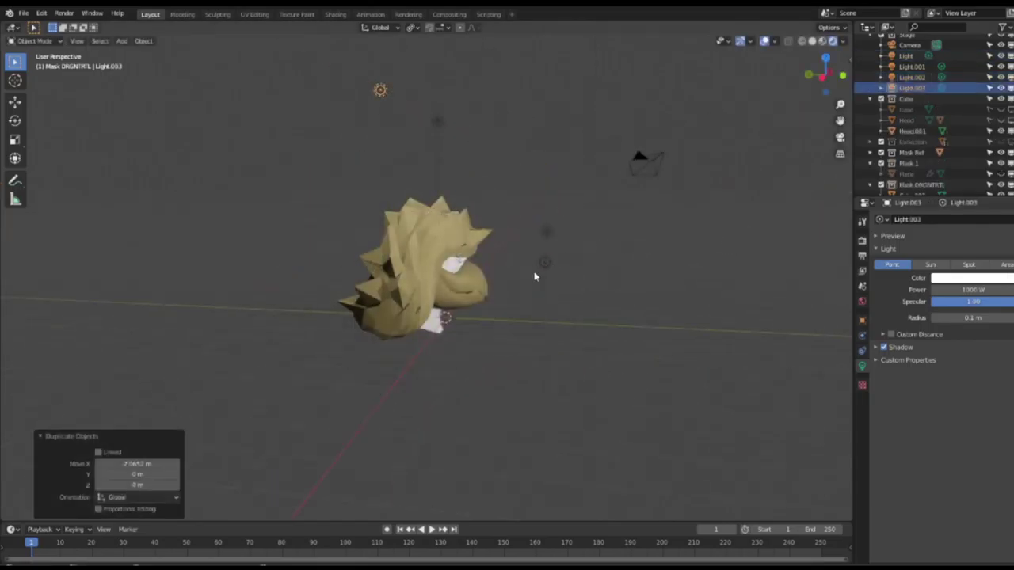
key(g)
key(x)
click(576, 356)
key(g)
key(y)
click(504, 386)
middle_drag(504, 386, 467, 245)
Select the two front lights and move them together along Y, farther away from the mask
click(577, 226)
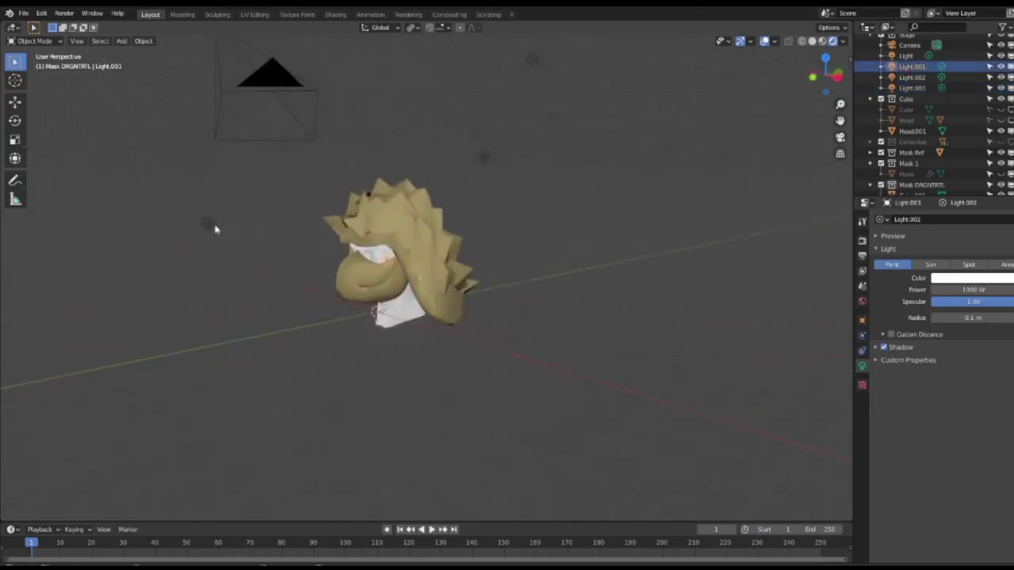
shift+click(213, 225)
key(g)
key(y)
click(119, 238)
click(533, 357)
middle_drag(412, 389, 527, 336)
scroll(528, 364, up, 4)
Add a Bezier circle around the head and scale it up to about 10 times its size
click(121, 42)
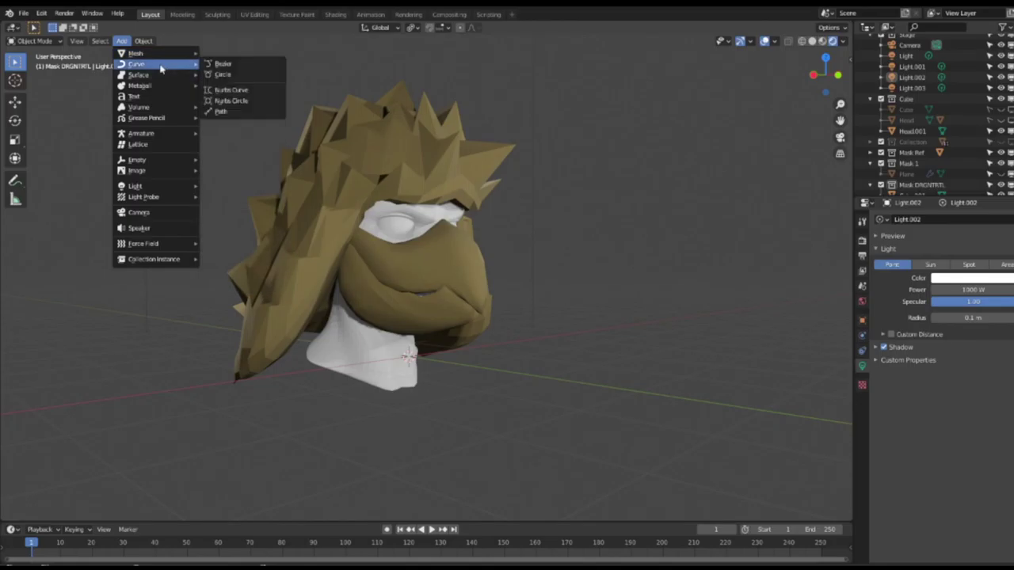
mouse_move(161, 66)
click(217, 76)
scroll(512, 326, down, 7)
middle_drag(511, 326, 514, 352)
key(s)
click(560, 461)
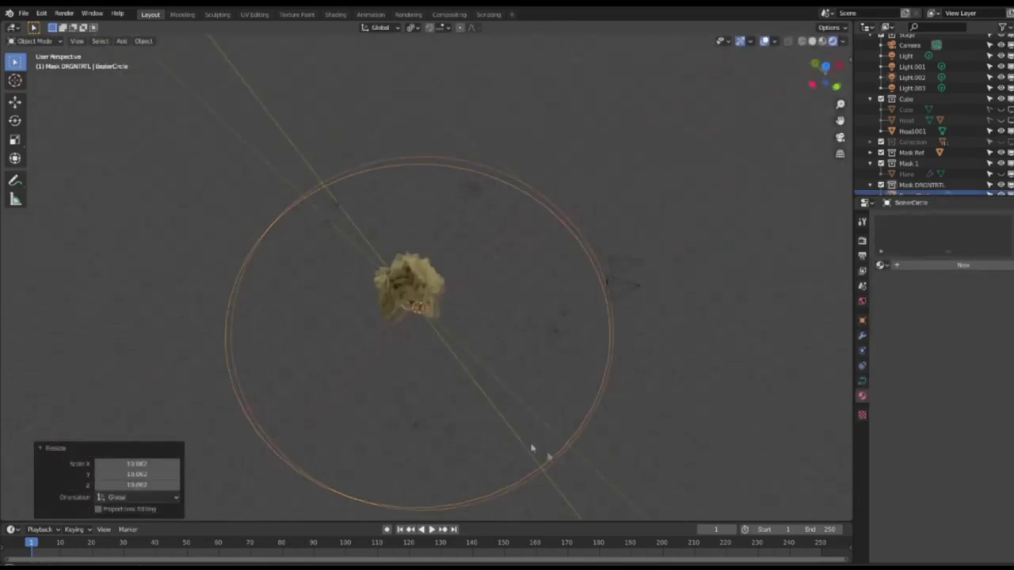
middle_drag(561, 461, 491, 388)
click(491, 388)
Add a cube-shaped empty at the world origin
click(121, 41)
mouse_move(151, 160)
click(226, 209)
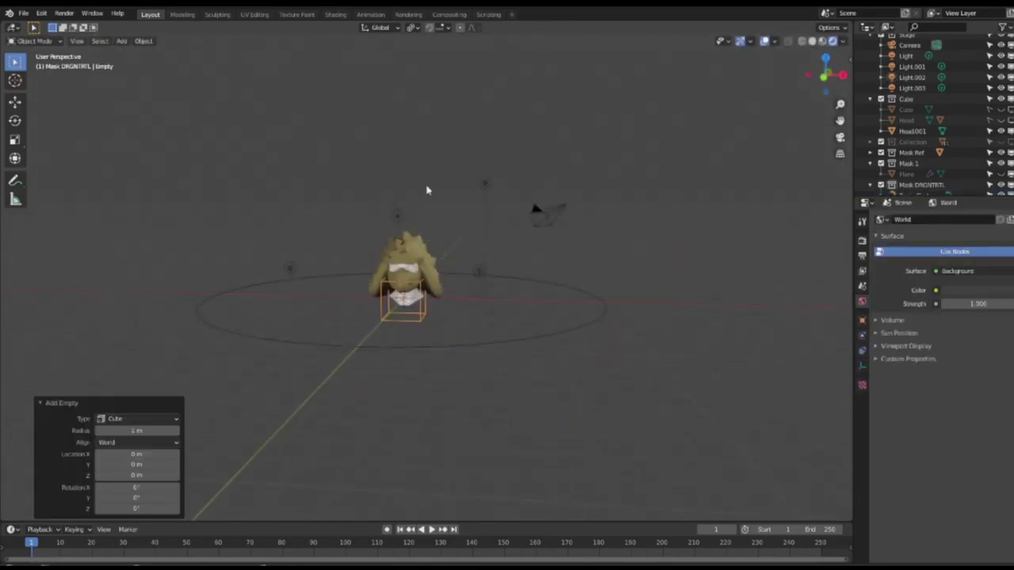
scroll(905, 68, up, 2)
Clear the camera's location and rotation and parent it to the cube empty
click(907, 63)
key(alt+g)
key(alt+r)
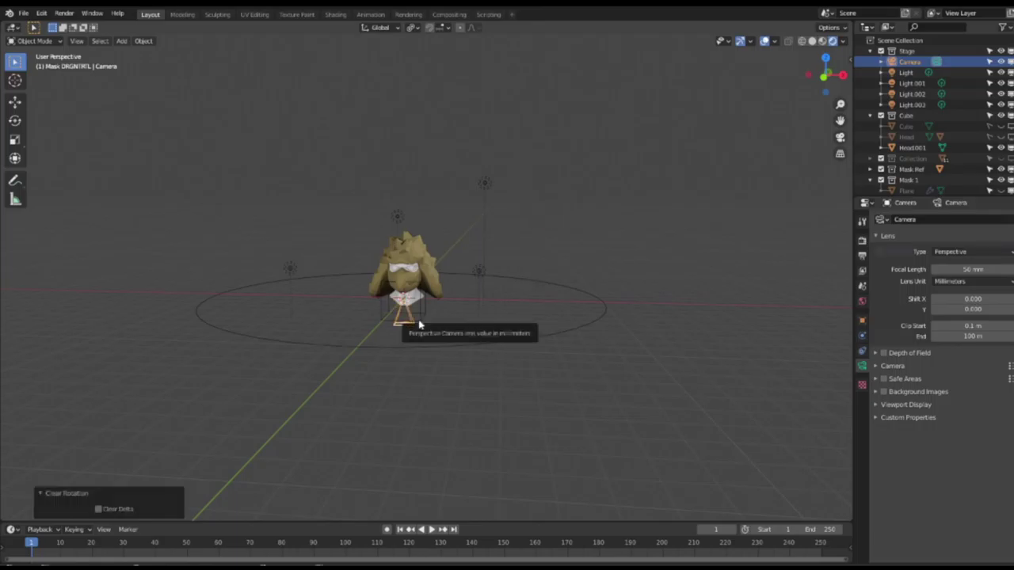
shift+click(418, 320)
key(ctrl+p)
click(457, 334)
Give the cube empty a Follow Path constraint that targets the Bezier circle
click(426, 320)
click(862, 335)
click(862, 351)
click(923, 221)
click(919, 292)
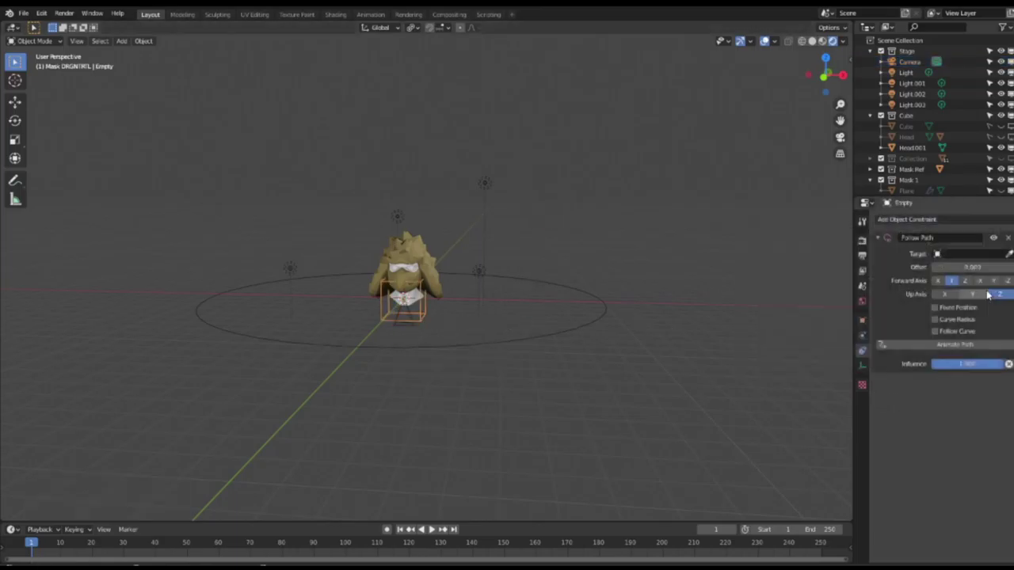
Add a Track To constraint to the camera with Head.001 as target and look through the camera
click(363, 379)
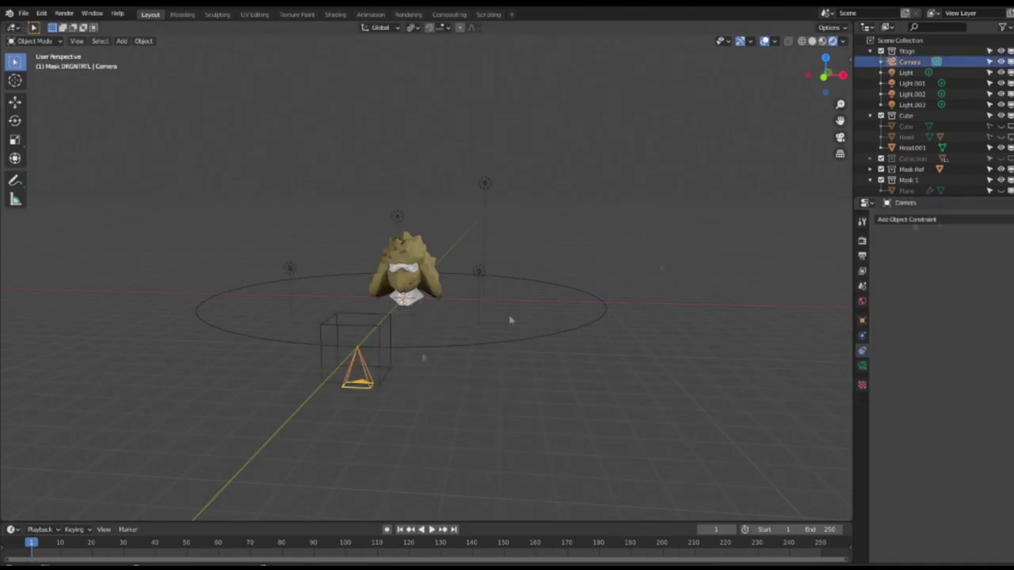
click(925, 219)
click(919, 291)
click(954, 255)
click(953, 289)
drag(931, 136, 963, 253)
key(KP_0)
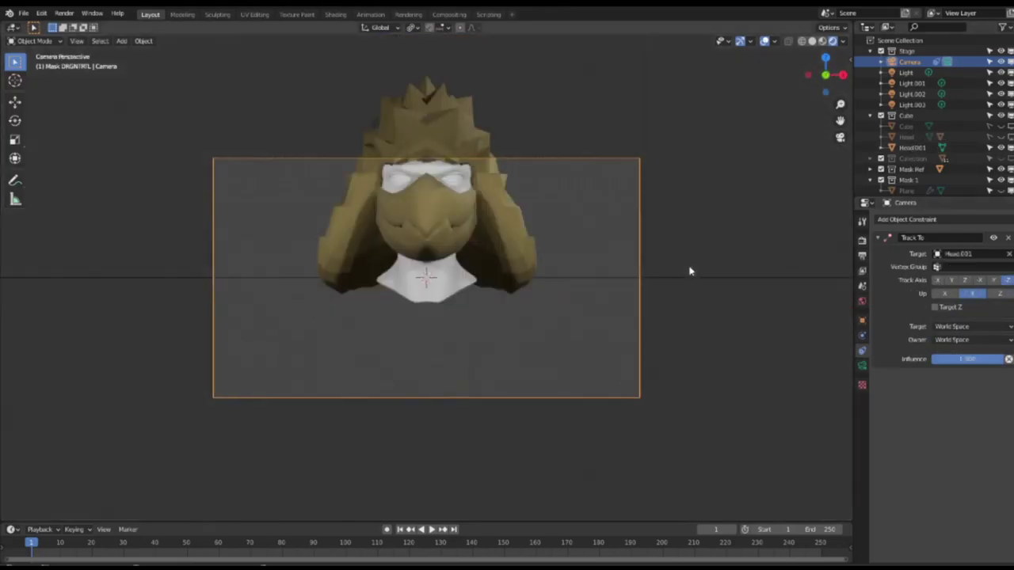
Leave the camera view, add an icosphere, scale it down, and raise it about 1.5 m along Z inside the head
click(622, 277)
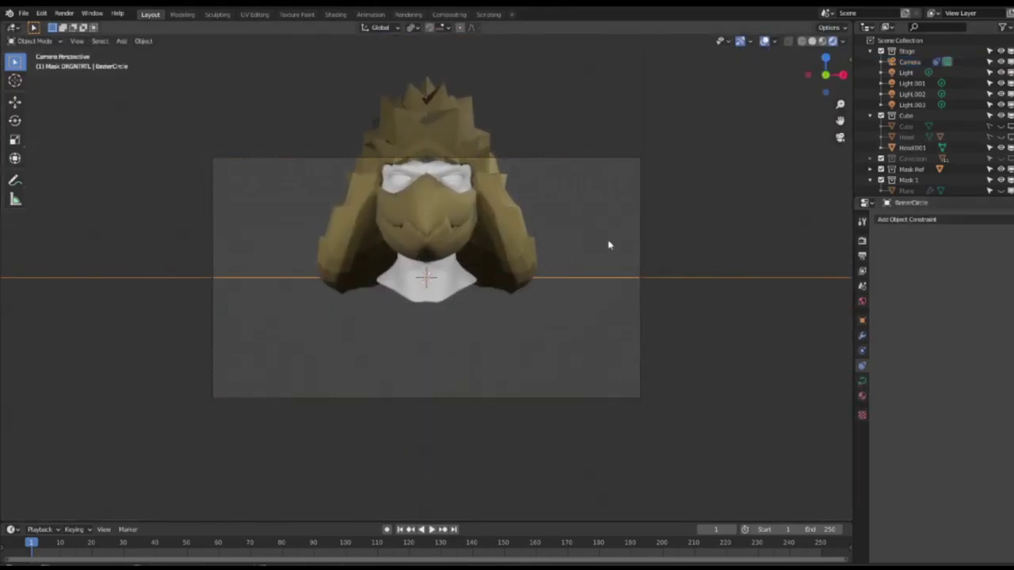
key(KP_0)
click(275, 309)
click(122, 41)
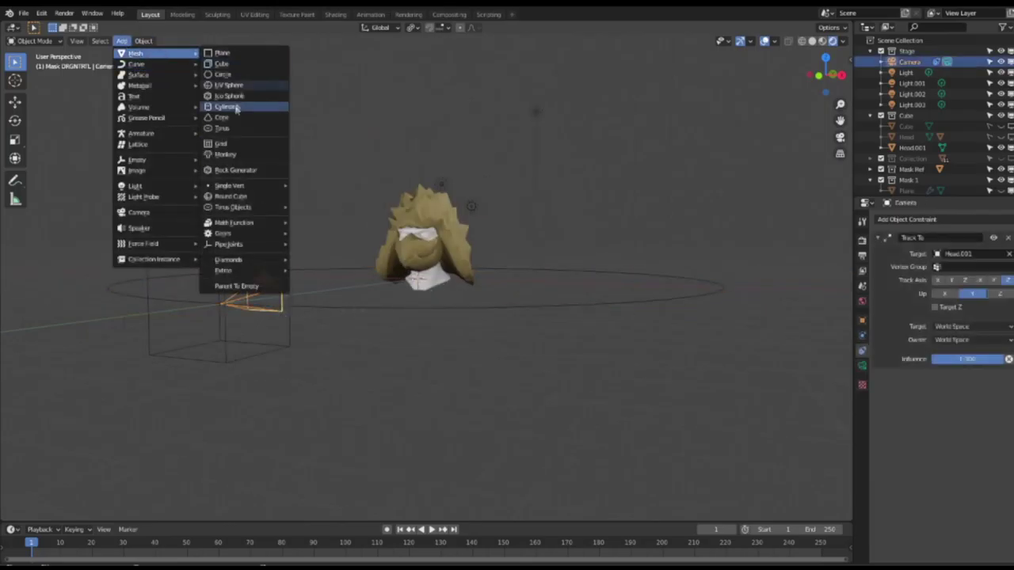
click(229, 97)
key(s)
click(459, 294)
key(g)
key(z)
click(489, 265)
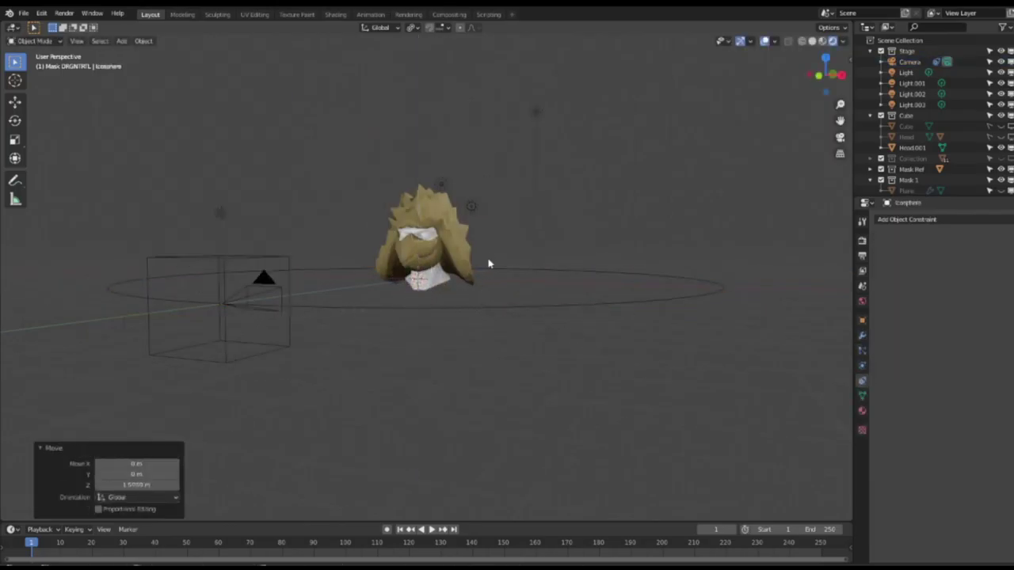
Retarget the camera's Track To constraint to the icosphere and look through the camera
click(266, 294)
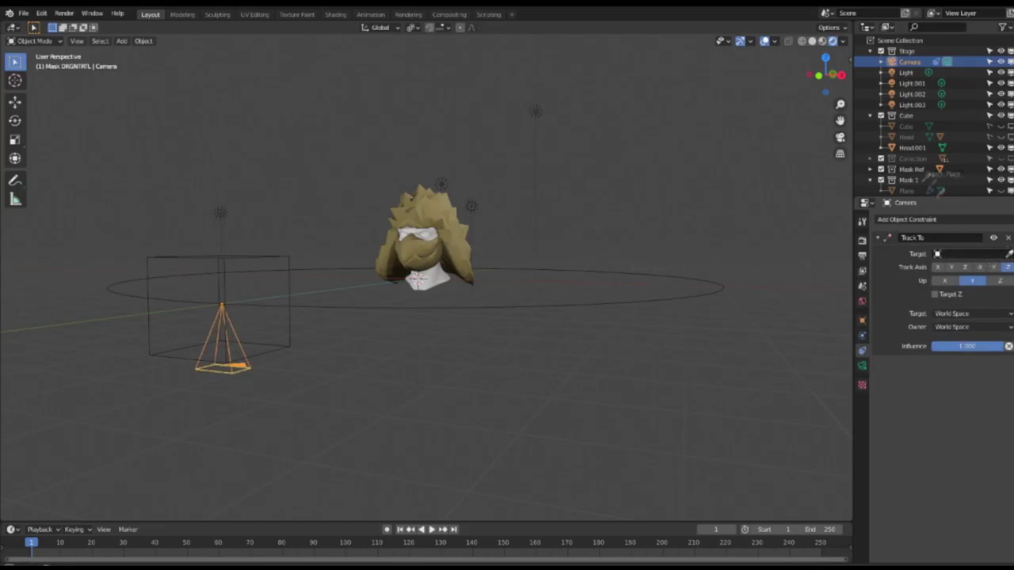
scroll(919, 158, down, 4)
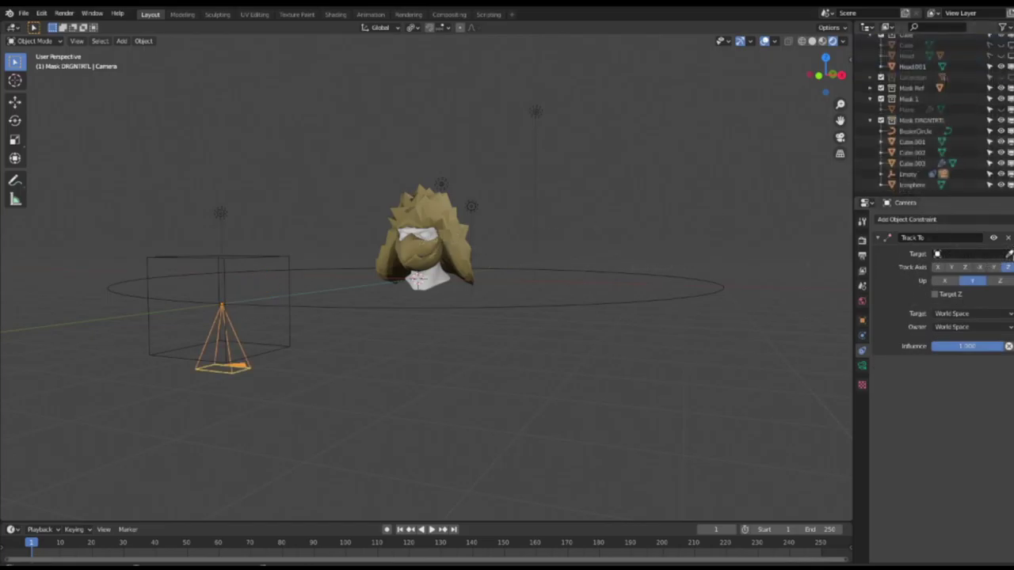
click(1008, 254)
click(914, 185)
key(KP_0)
Raise the Bezier circle about 1.38 m along Z to lift the camera path to mask height
click(576, 375)
key(g)
key(z)
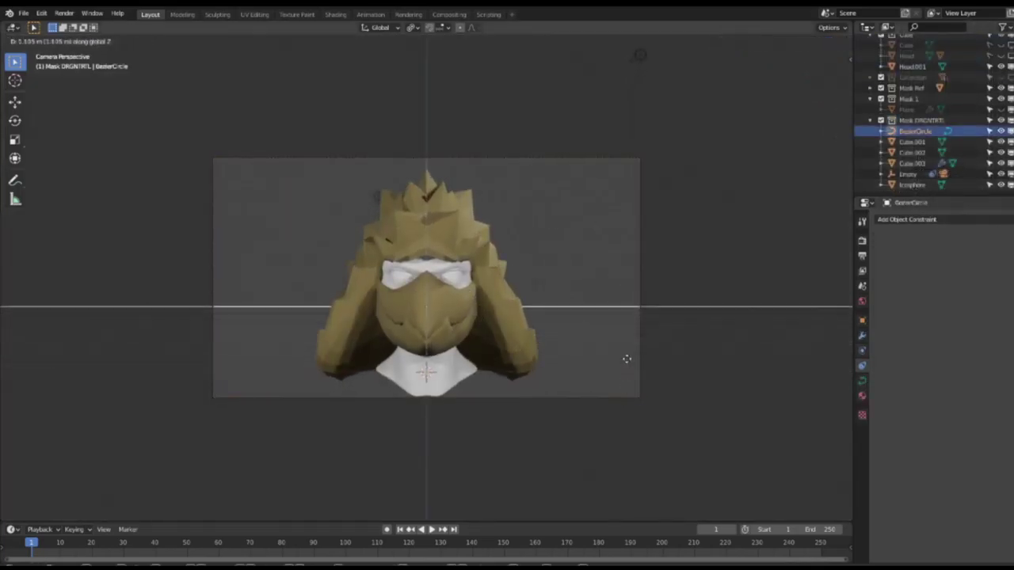
click(625, 354)
middle_drag(616, 329, 592, 335)
scroll(592, 335, down, 4)
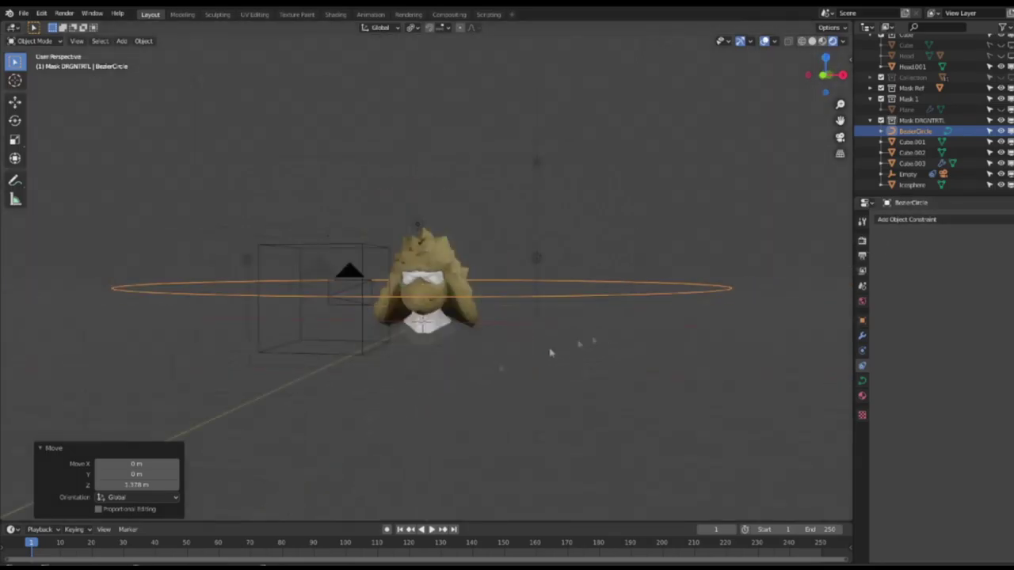
Select the camera's Empty, undo a trial change of its Follow Path offset, and enlarge the timeline
click(366, 352)
drag(962, 267, 999, 268)
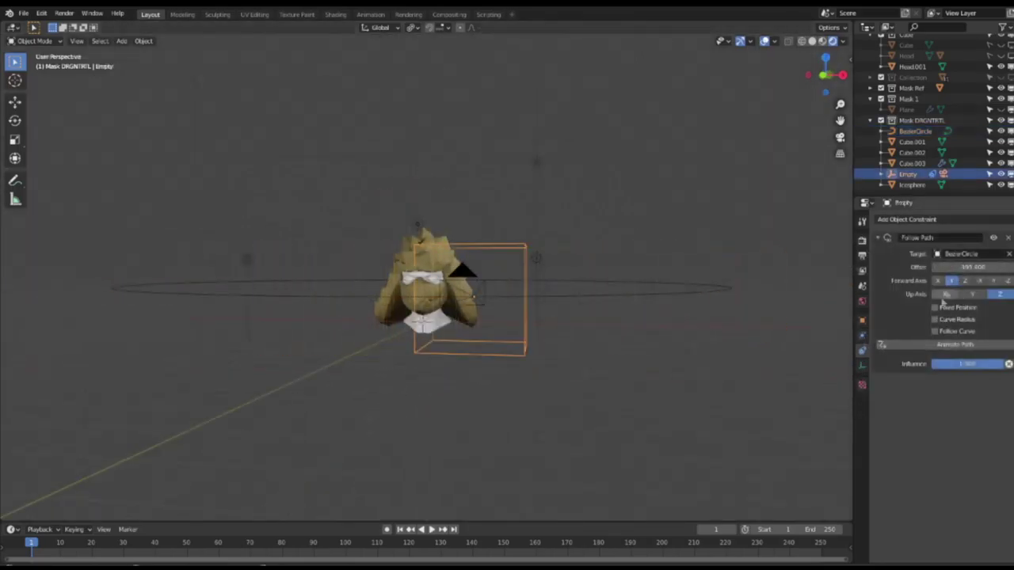
key(ctrl+z)
drag(478, 523, 478, 408)
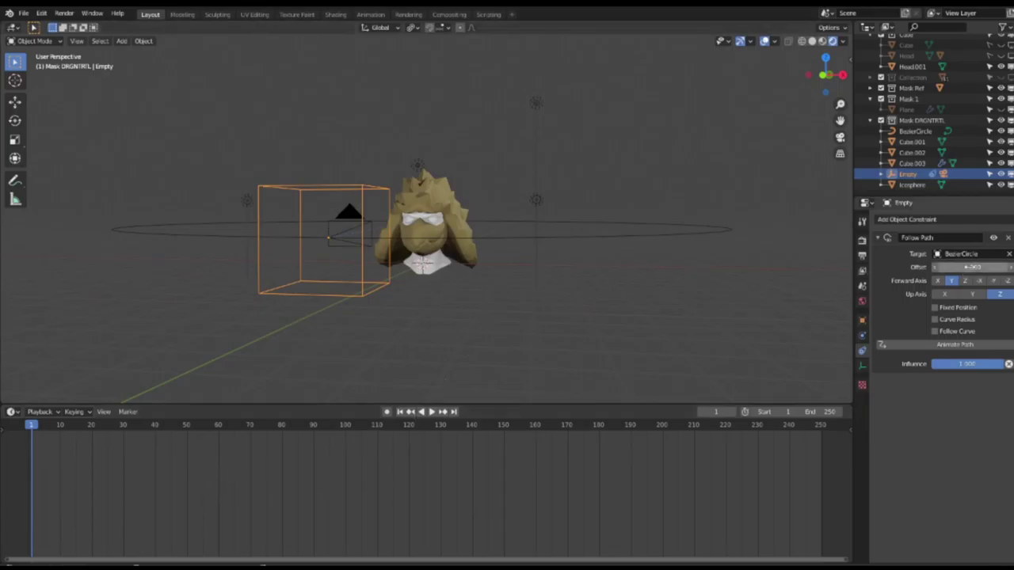
Try out the Empty's Follow Path offset and keyframe the offset at 0 on frame 1
drag(953, 268, 978, 268)
key(KP_7)
scroll(559, 308, down, 5)
key(i)
key(ctrl+z)
At frame 250, set the Empty's Follow Path offset to complete one full lap of the circle and keyframe it
drag(46, 430, 820, 433)
key(i)
click(423, 415)
click(422, 415)
key(ctrl+z)
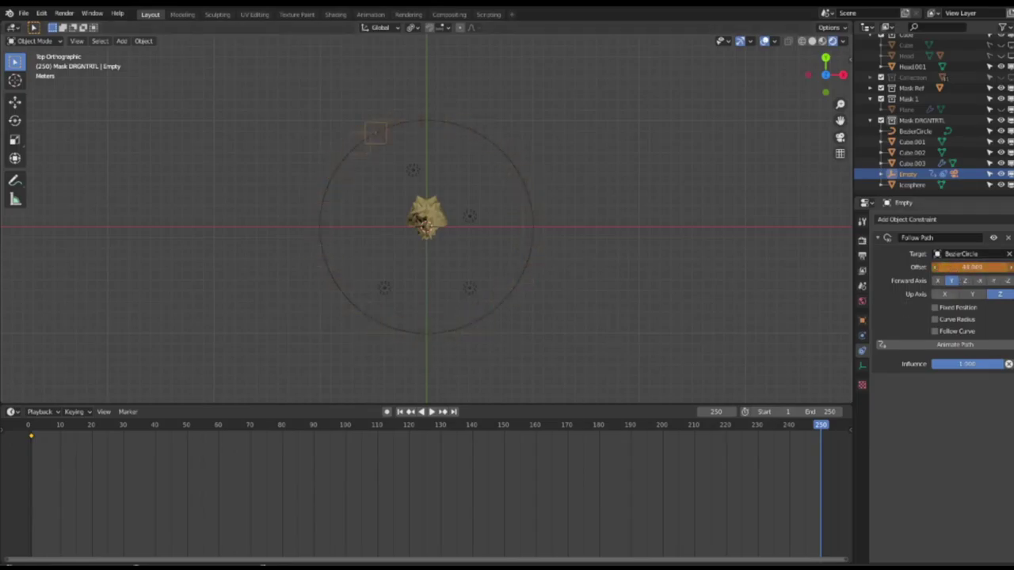
drag(963, 268, 957, 267)
click(957, 268)
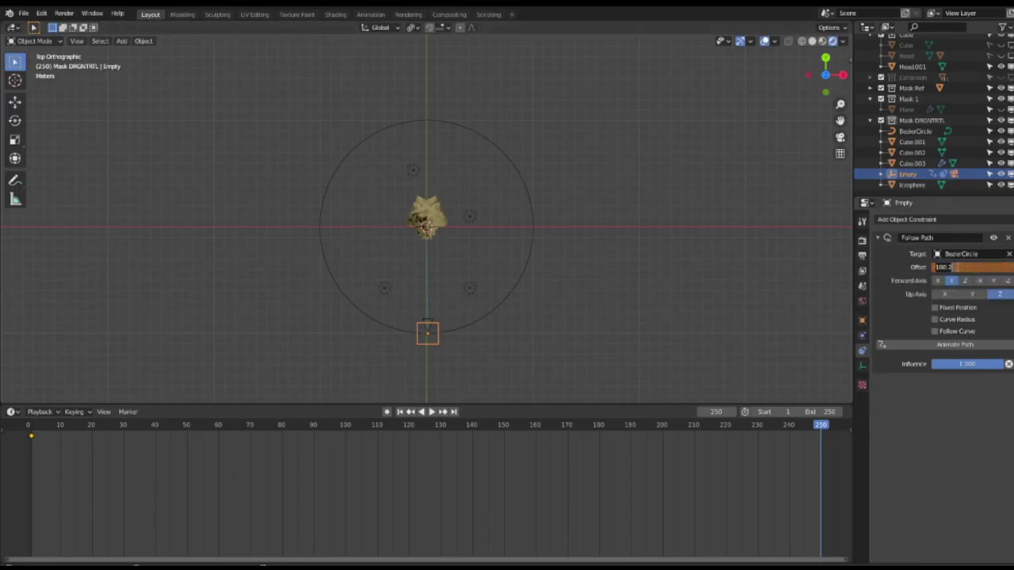
key(i)
Play the animation and check the orbit from the top and through the camera
click(431, 412)
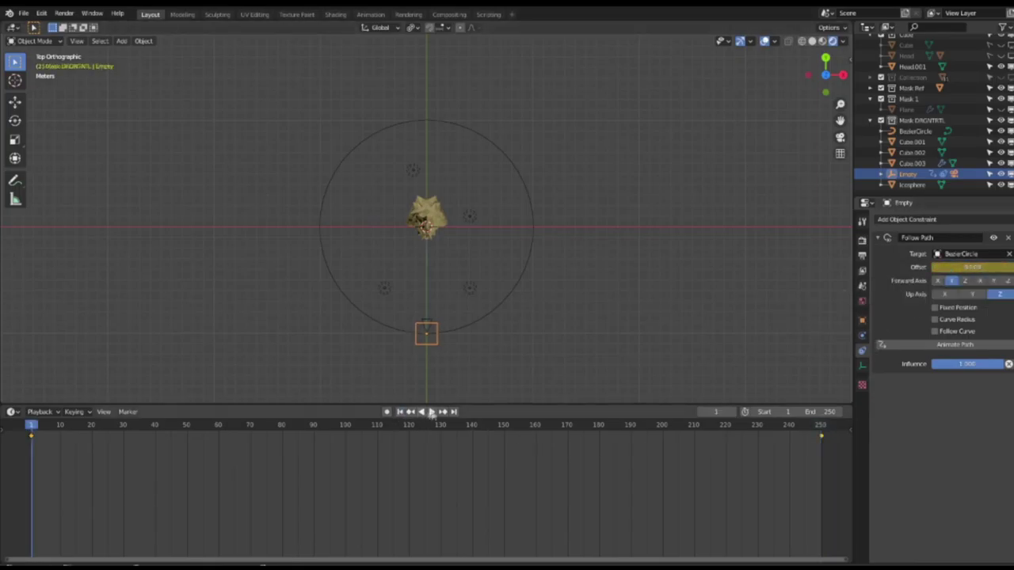
key(KP_0)
key(KP_7)
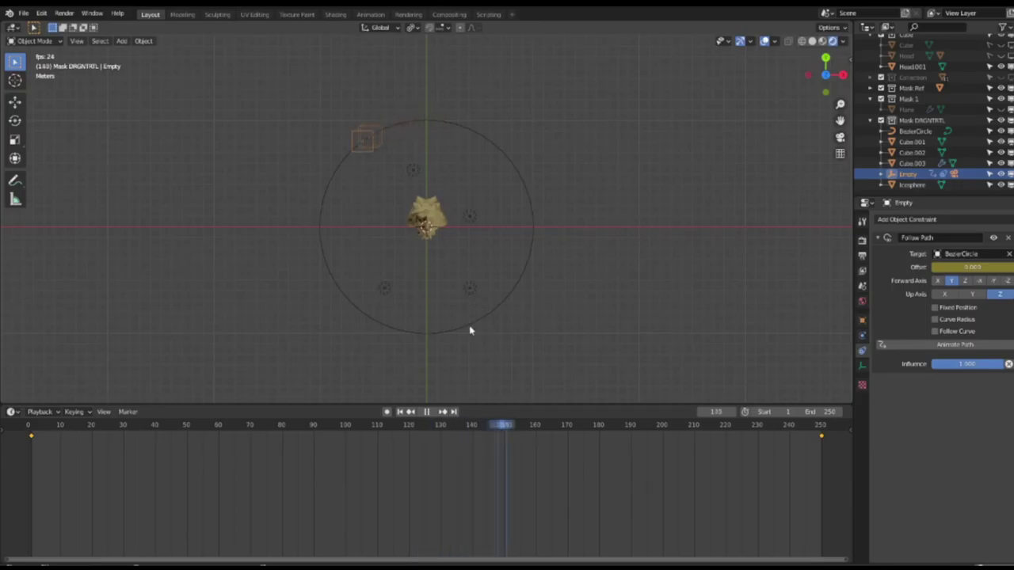
key(KP_0)
Enlarge the Bezier circle in two scalings, the last by about 1.04, while the animation plays, and stop playback
click(546, 235)
key(s)
click(561, 284)
key(s)
click(567, 289)
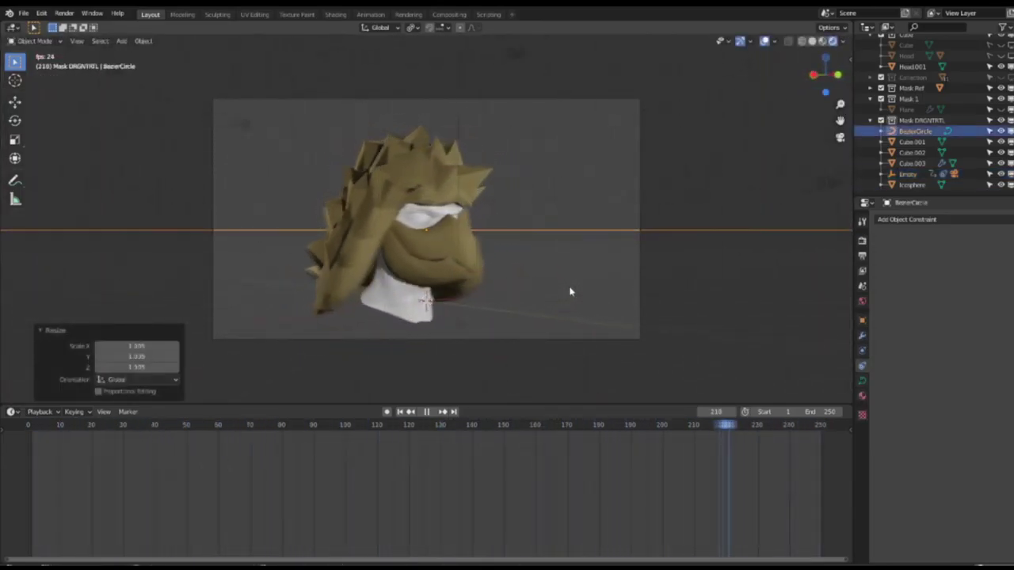
key(space)
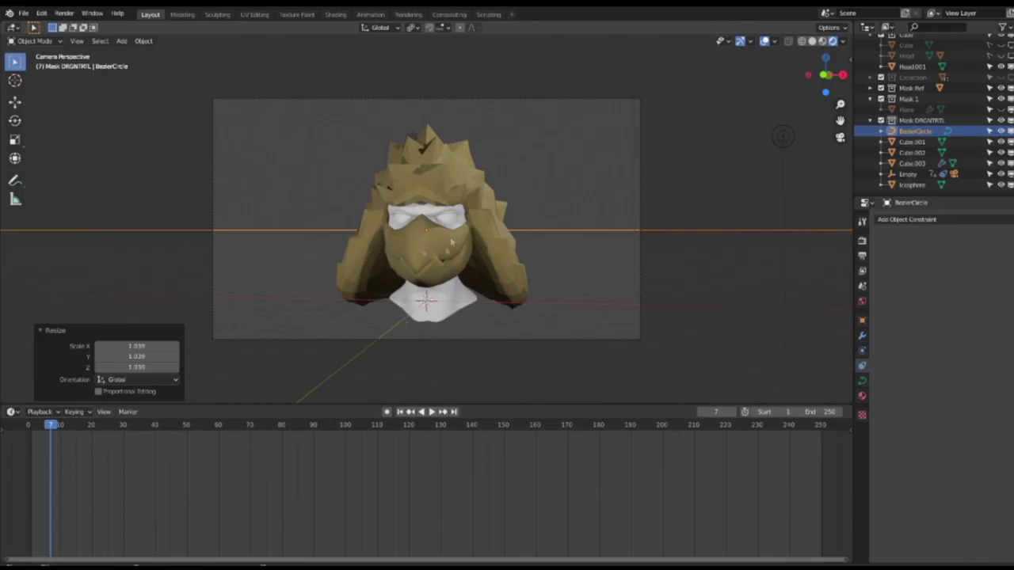
Add a second material slot with a new material named Shell to the spiky shell object Cube.003
click(425, 254)
click(908, 221)
click(862, 413)
click(1012, 222)
click(919, 287)
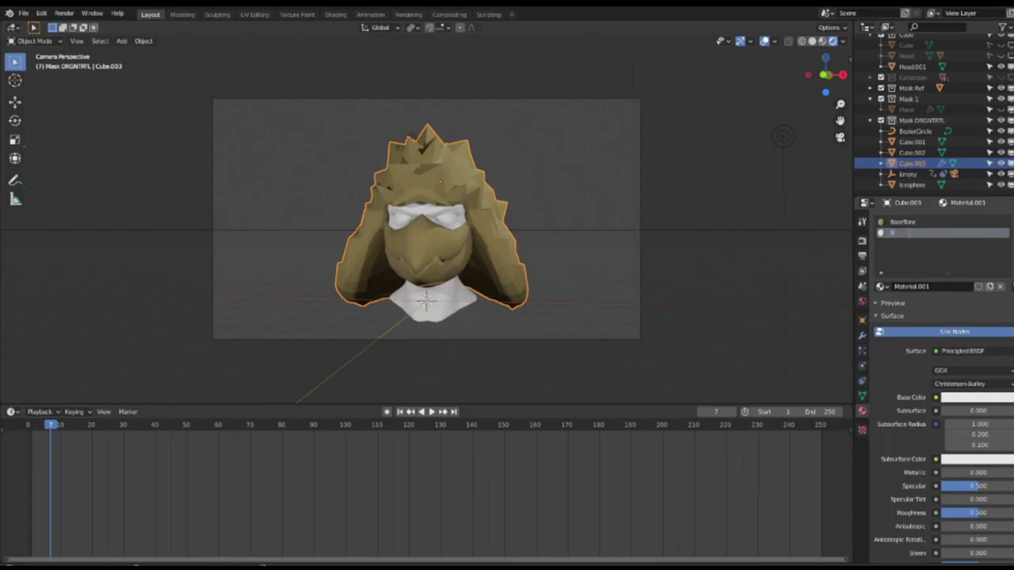
Set the Shell material's base color to a tan with hue 0.125, saturation 0.547 and value 0.623
click(957, 398)
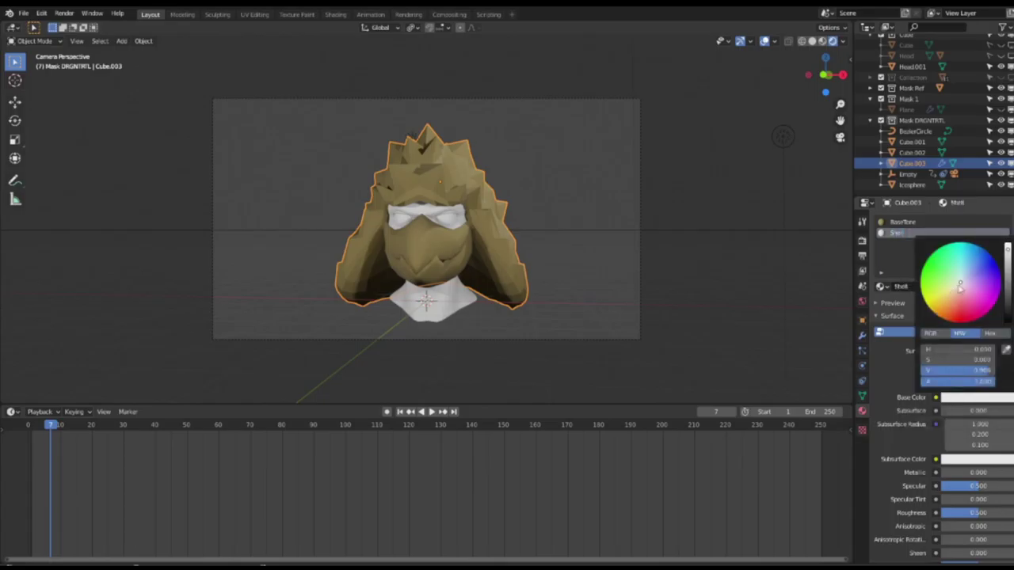
drag(946, 295, 944, 297)
drag(1008, 250, 1008, 274)
Assign the Shell material to the entire spiky shell mesh in Edit Mode and return to Object Mode
key(Tab)
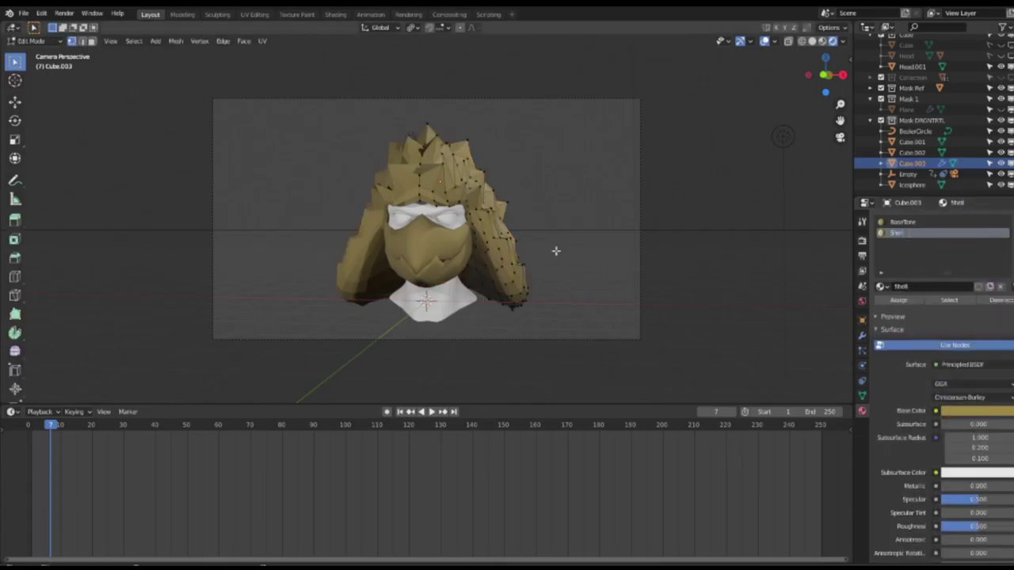
key(a)
key(Tab)
Darken the Shell base color to value 0.333, and raise metallic to 0.887 and roughness to 0.961
click(958, 397)
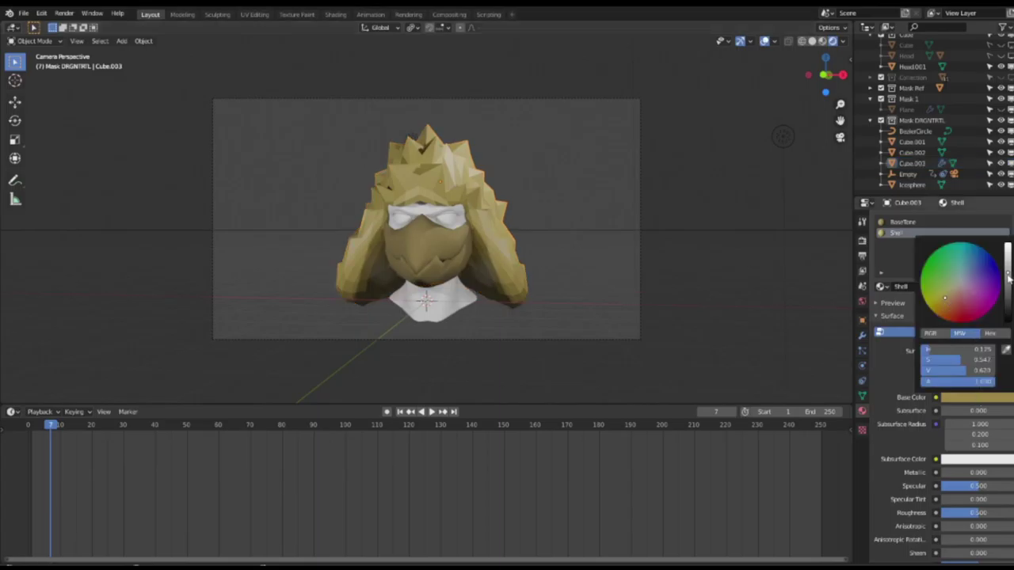
drag(1008, 274, 1008, 286)
drag(955, 473, 1013, 473)
drag(976, 513, 1005, 512)
click(971, 397)
drag(1007, 287, 1007, 301)
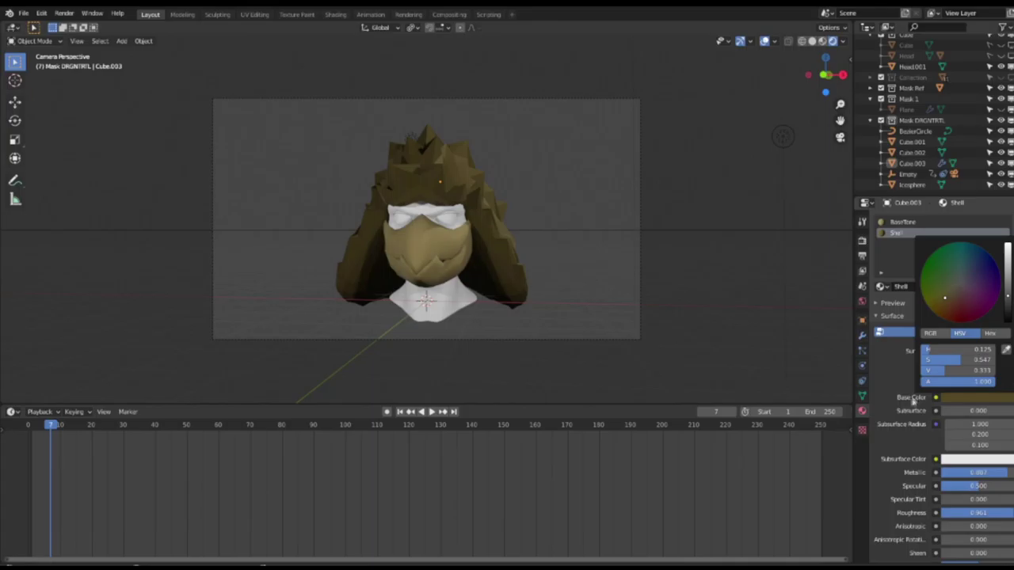
Select the beaked face and slightly darken its material's base color
click(437, 255)
click(971, 377)
drag(1008, 264, 1008, 268)
scroll(914, 475, down, 5)
scroll(914, 475, up, 3)
Select the spiky shell and set its Shell material to metallic 1.0 and roughness about 0.93
click(509, 261)
middle_drag(509, 261, 554, 297)
drag(947, 408, 1002, 410)
drag(1006, 448, 1008, 448)
Look through the camera and play the orbit animation to check the recolored mask from all sides
key(KP_0)
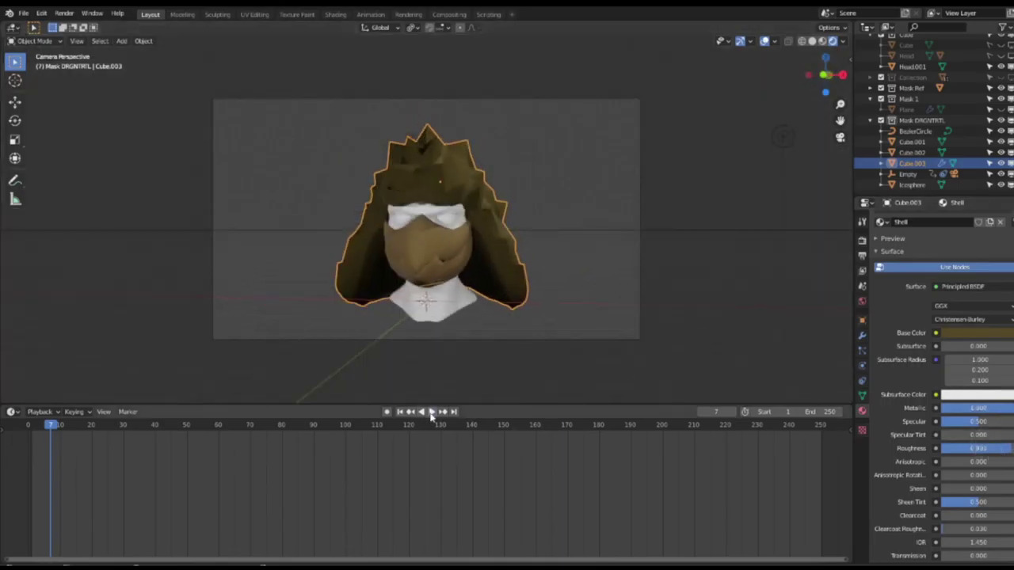
click(430, 411)
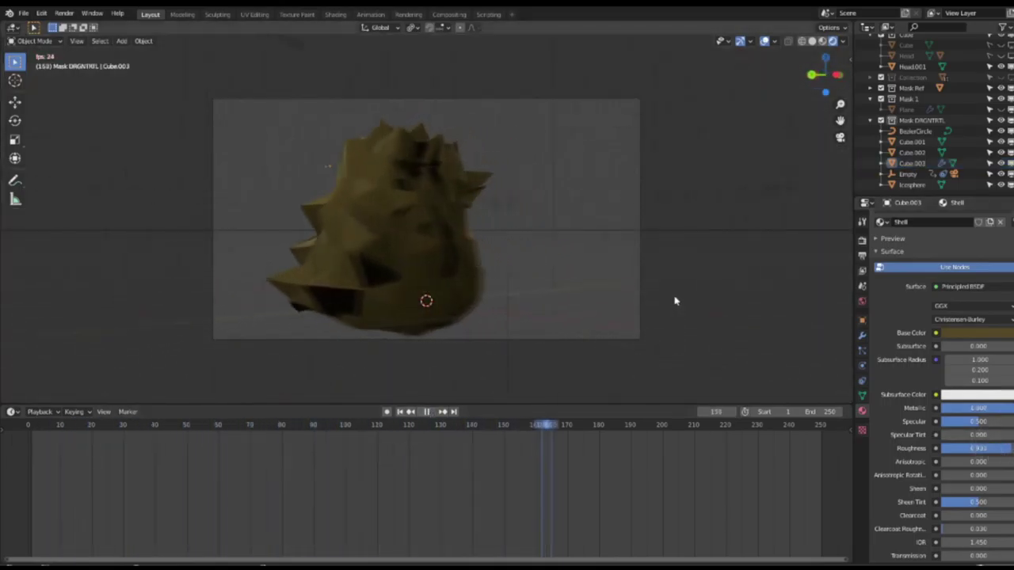
click(427, 412)
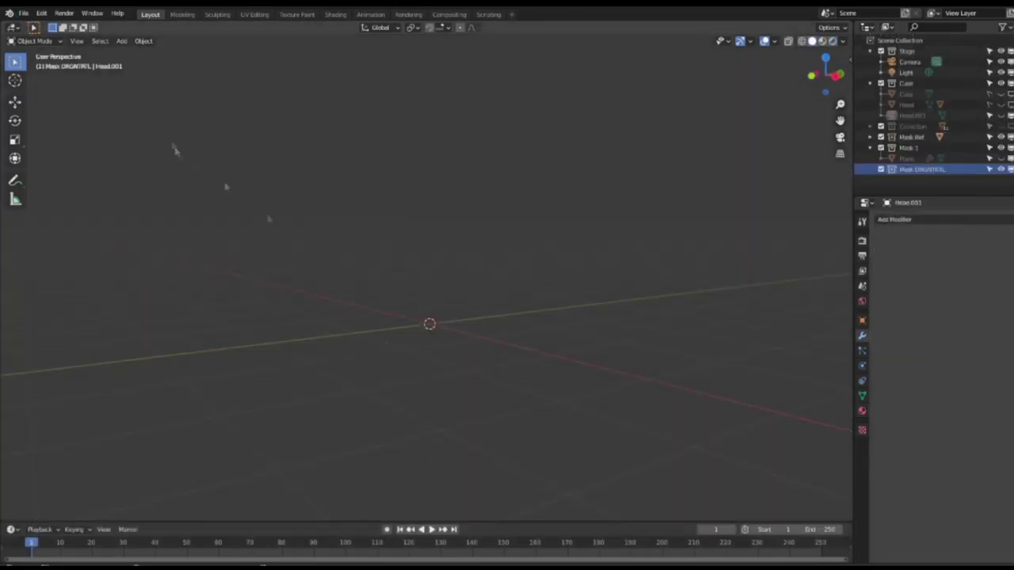
Add a cube mesh and give it a Multiresolution modifier subdivided three times
click(121, 40)
mouse_move(135, 50)
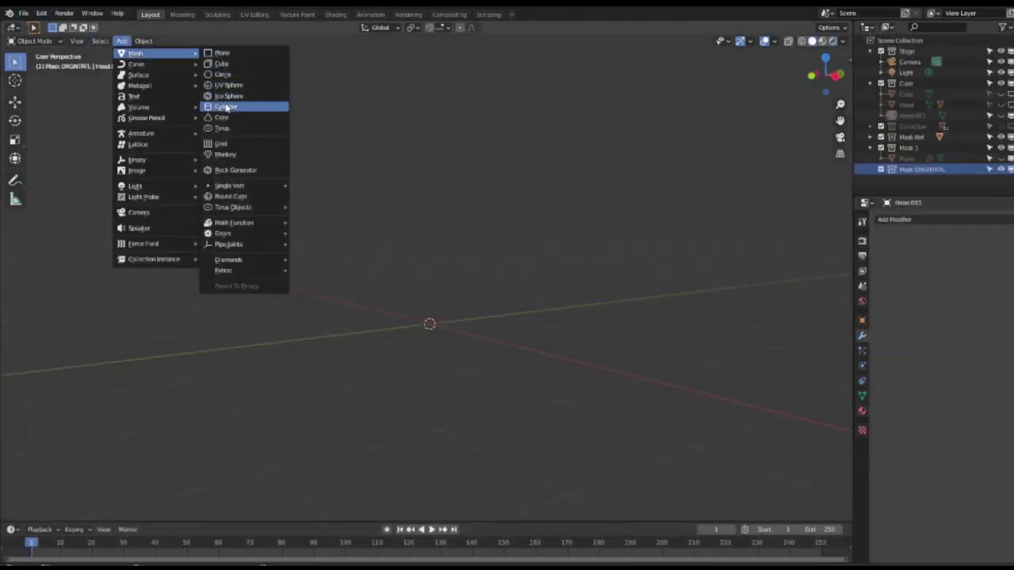
click(238, 64)
click(915, 220)
click(822, 338)
click(972, 324)
click(972, 323)
click(972, 323)
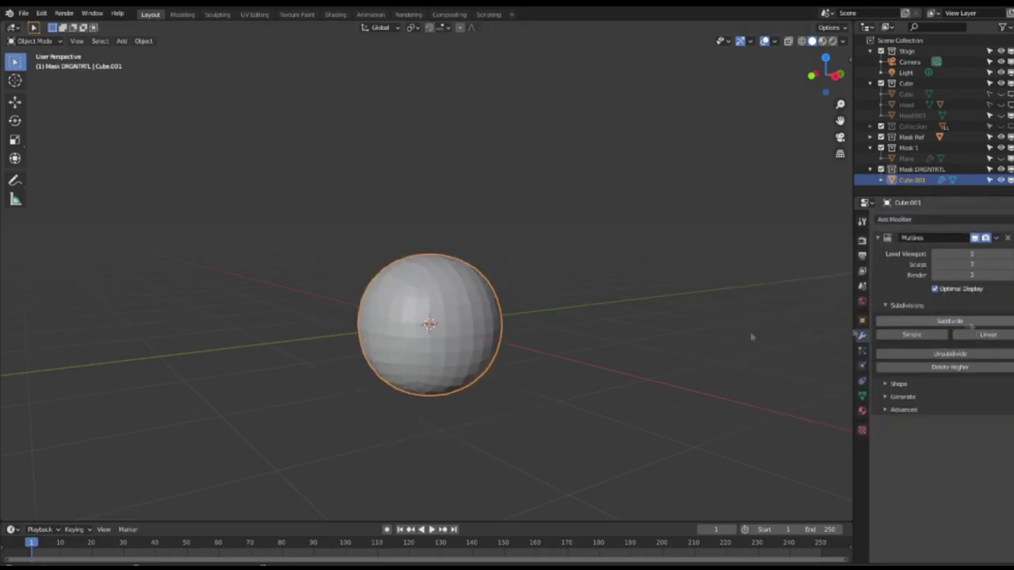